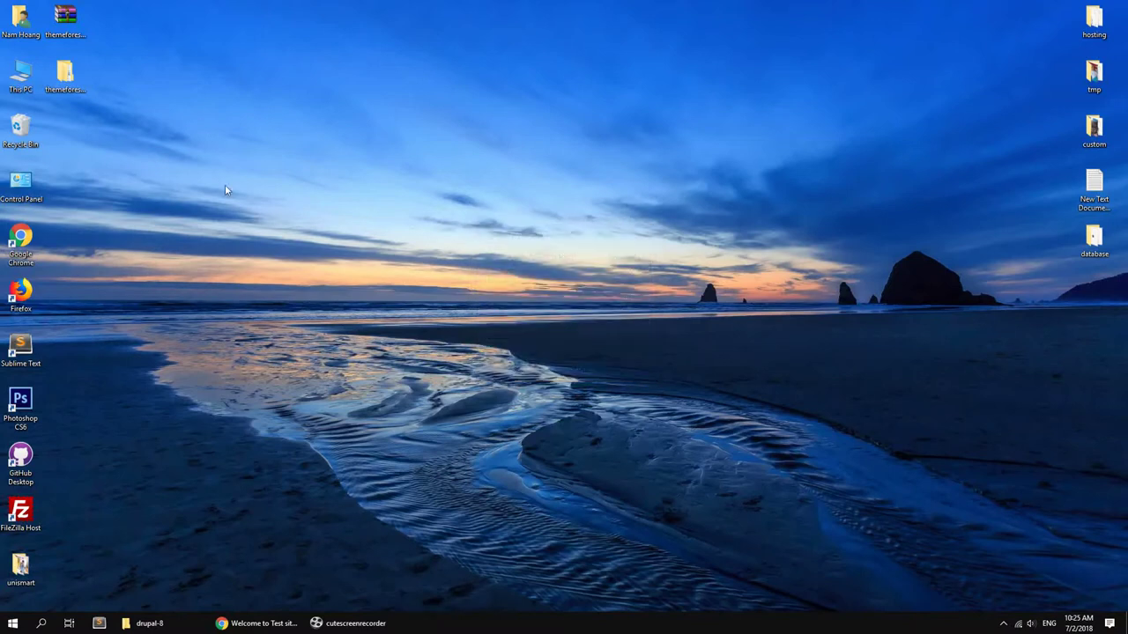
Step: Open the extracted Unix Drupal 8 theme package folder from the desktop and look over its contents
double_click(66, 75)
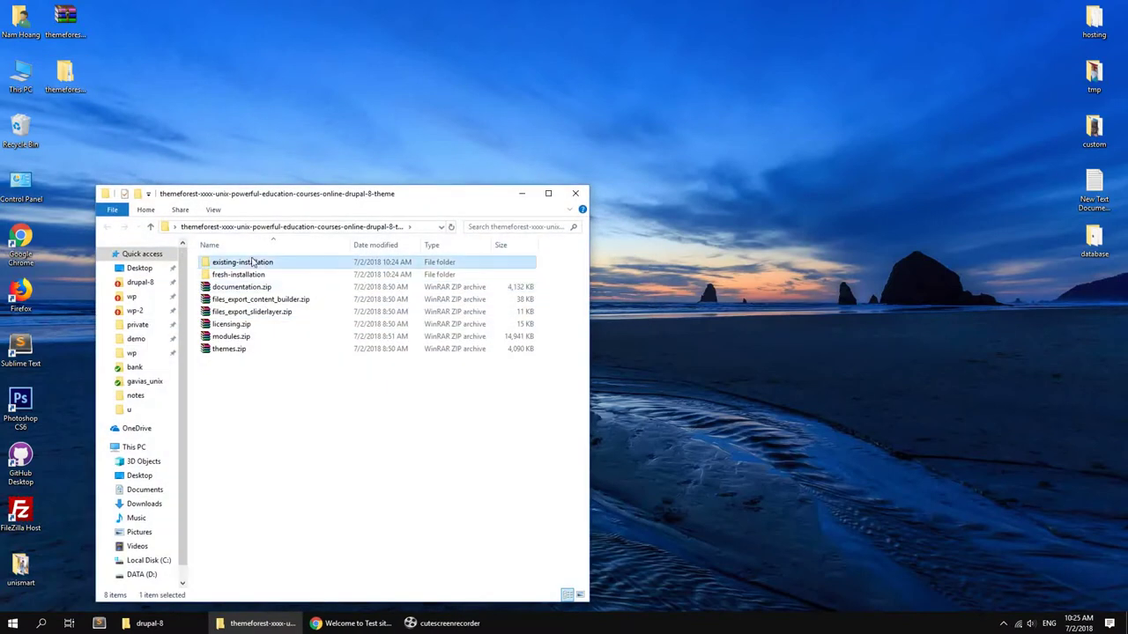
click(239, 313)
key(Down)
key(Down)
key(Down)
click(267, 428)
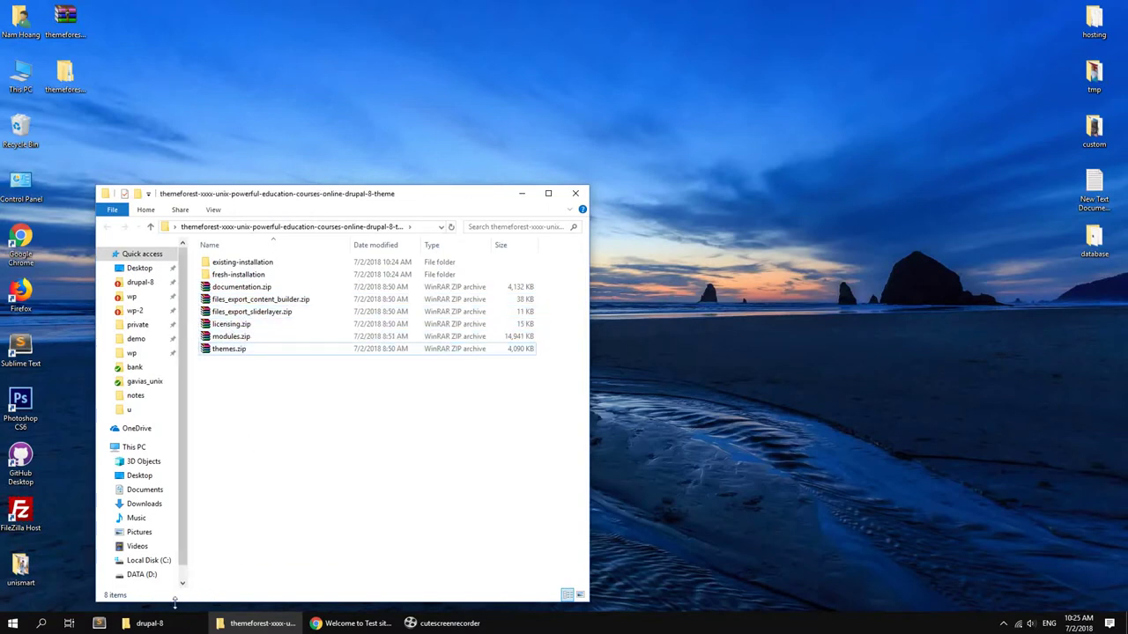
Step: Switch to Chrome and check the drupal-8 part of the local test site's address
click(145, 622)
click(328, 623)
click(105, 27)
drag(106, 27, 141, 26)
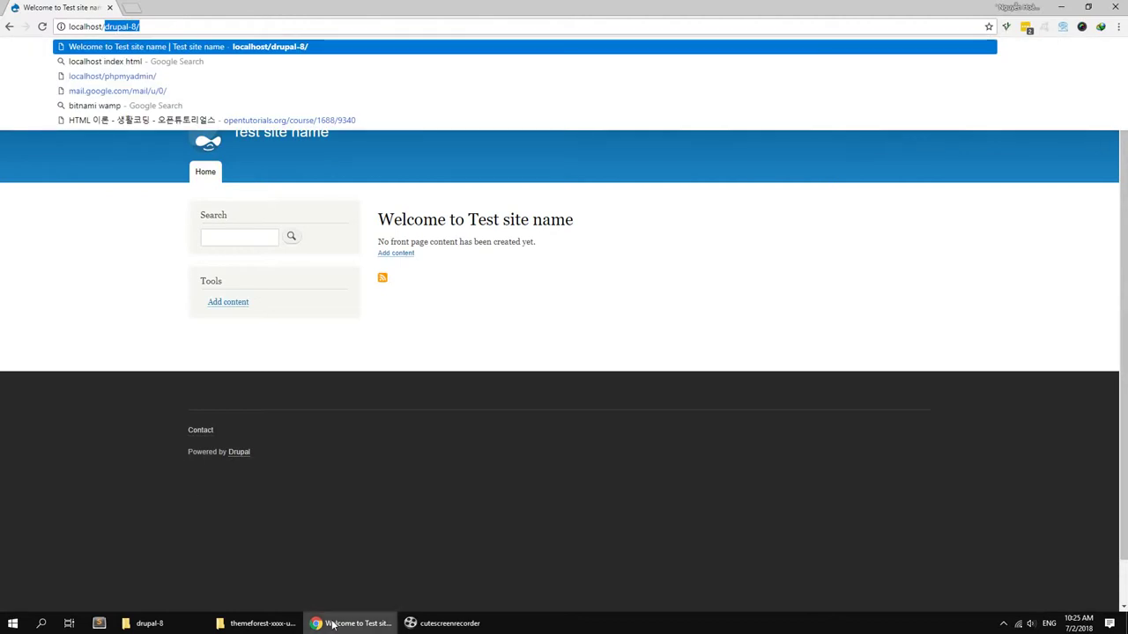
click(331, 623)
Step: Switch to the drupal-8 folder in File Explorer and place its window beside the theme package window
click(181, 624)
click(180, 623)
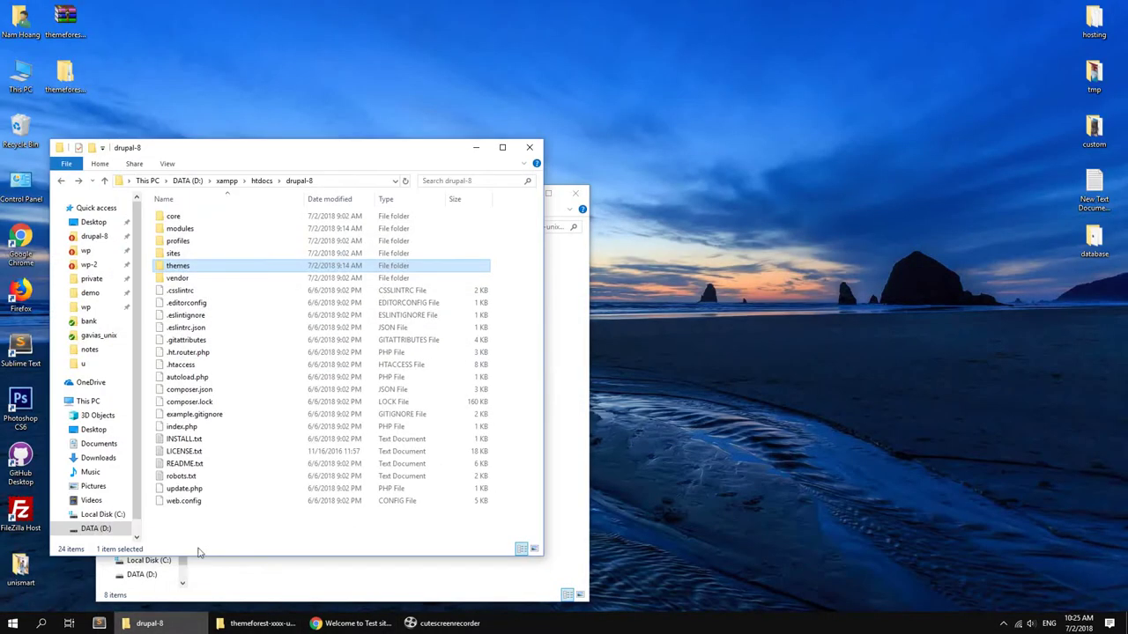
drag(219, 151, 714, 118)
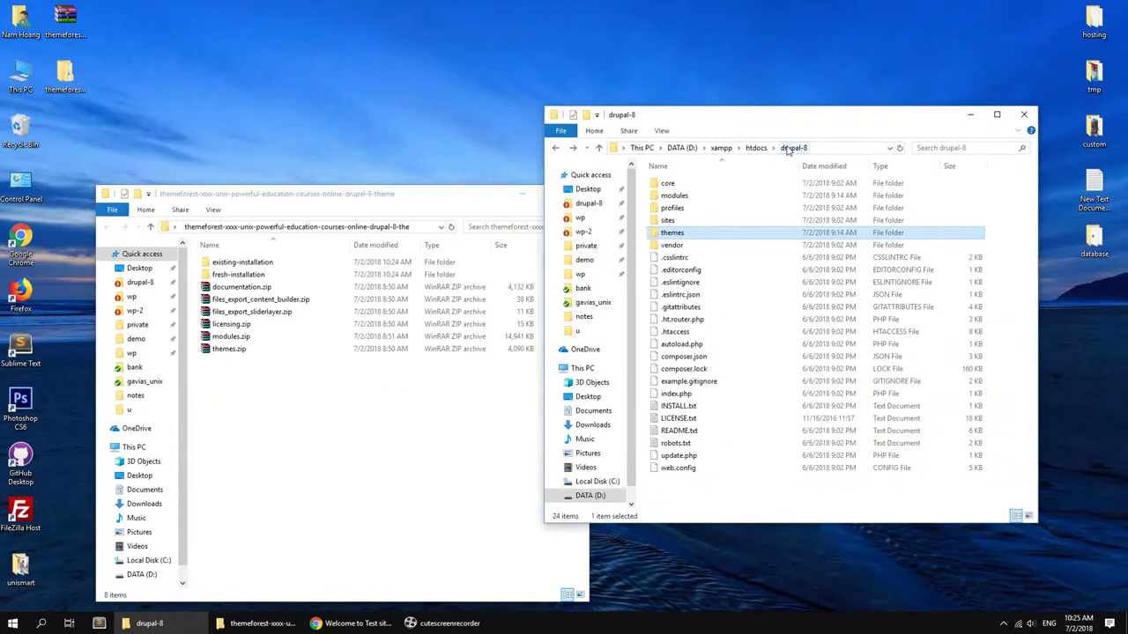
Step: Copy all module folders from the package's existing-installation/modules folder into the drupal-8 modules folder
double_click(227, 262)
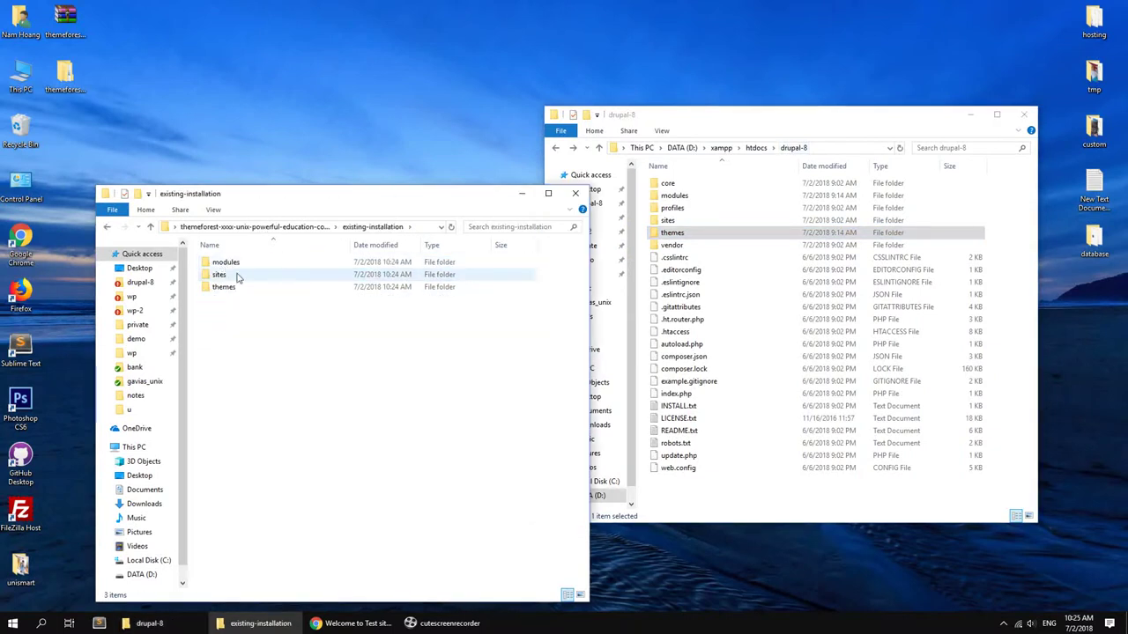
double_click(675, 195)
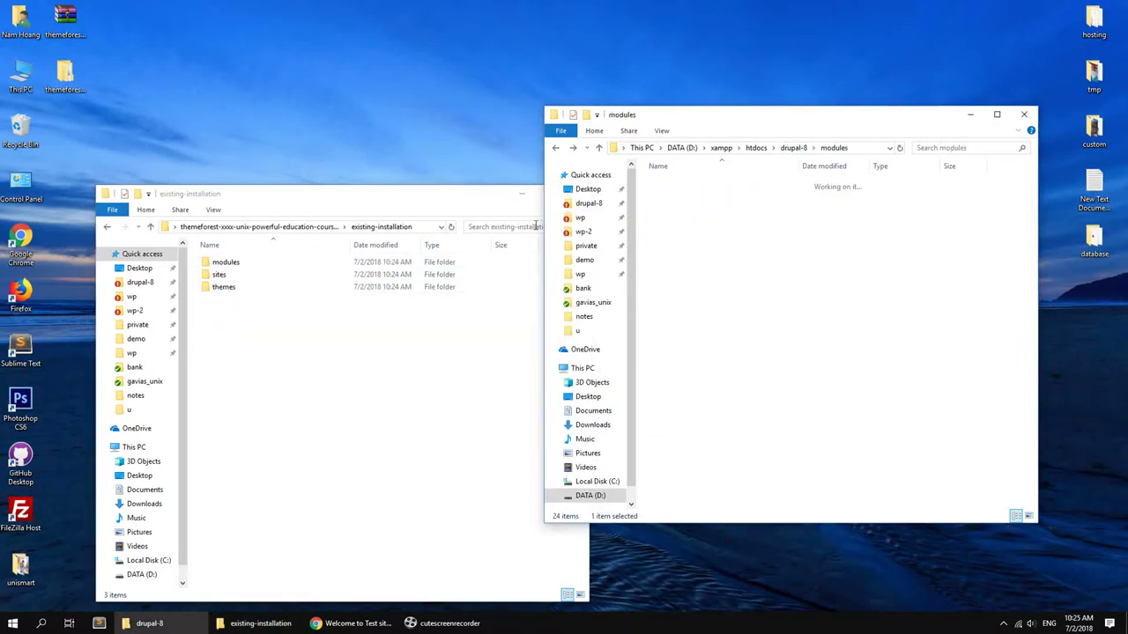
double_click(225, 263)
key(ctrl+a)
drag(236, 274, 746, 284)
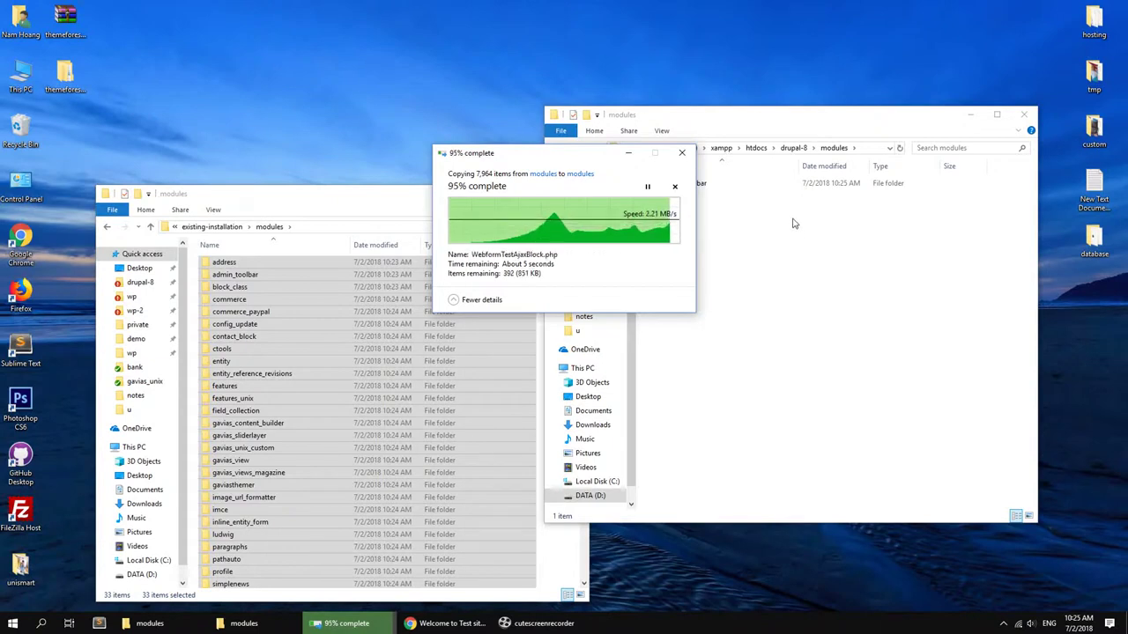
Step: Copy the default folder from existing-installation/sites into the drupal-8 sites folder
click(793, 147)
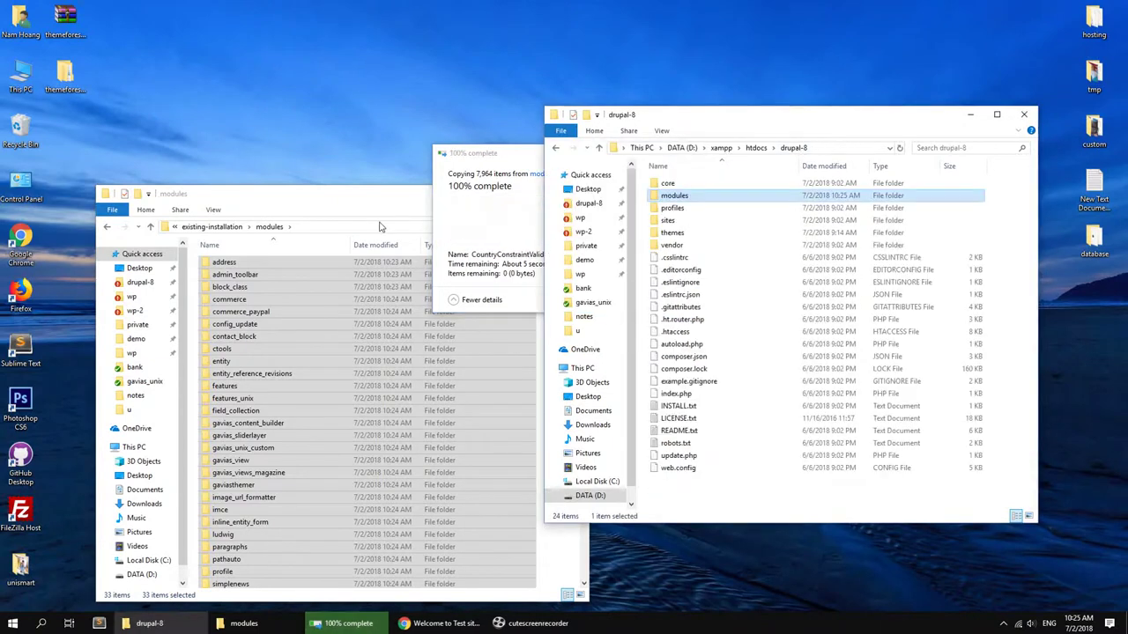
click(269, 226)
click(213, 227)
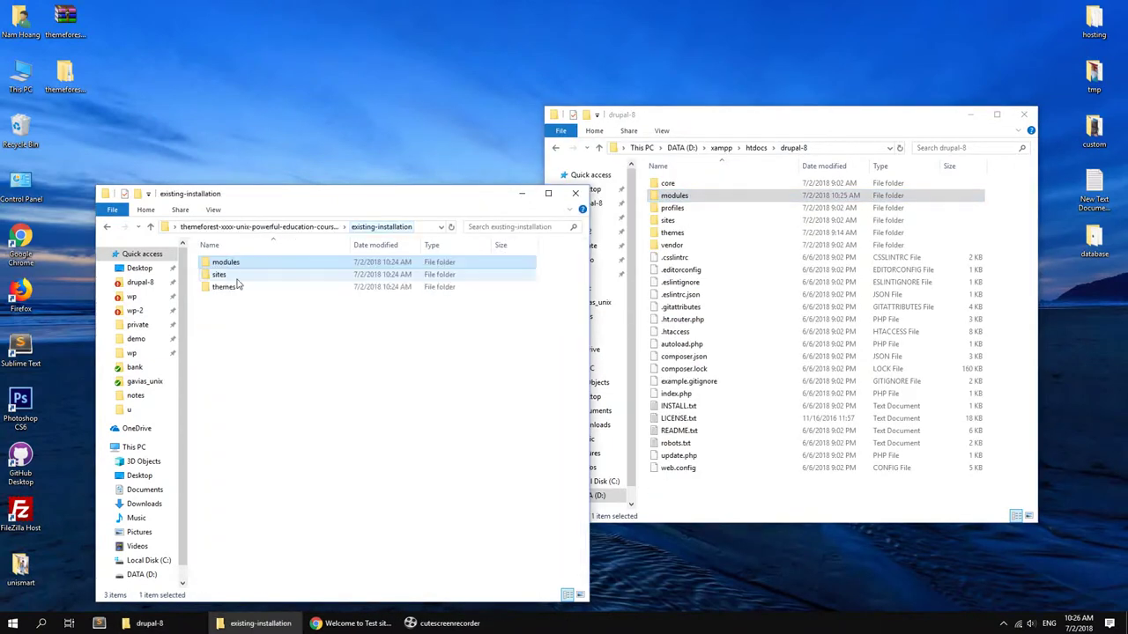
double_click(220, 274)
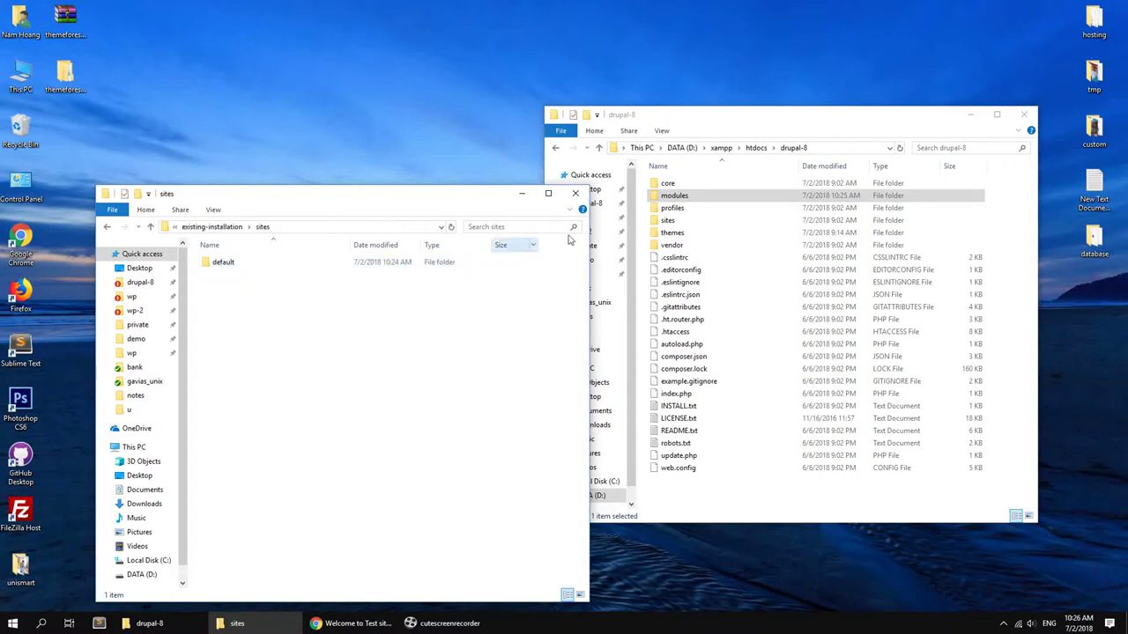
double_click(668, 219)
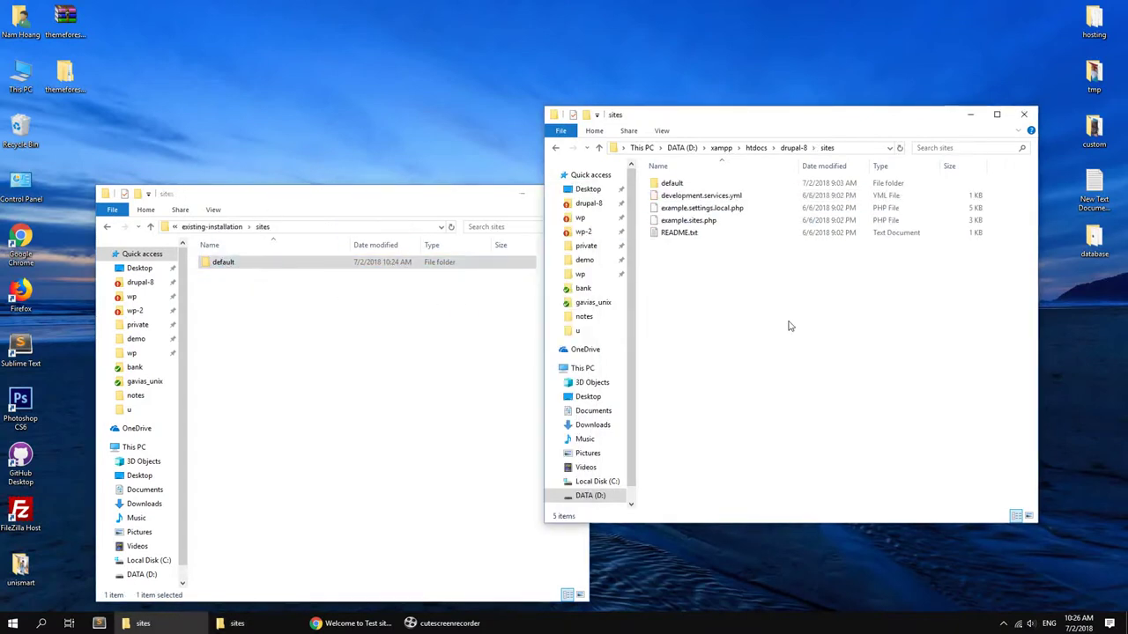
Step: Copy the gavias_unix folder from existing-installation/themes into the drupal-8 themes folder
click(793, 147)
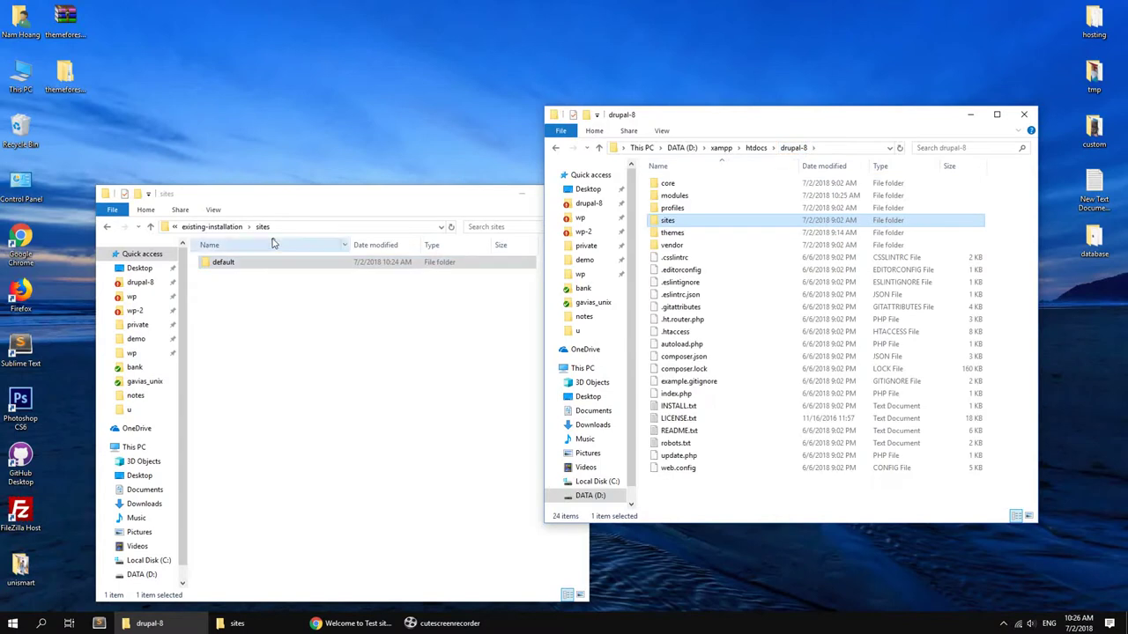
click(215, 226)
double_click(223, 287)
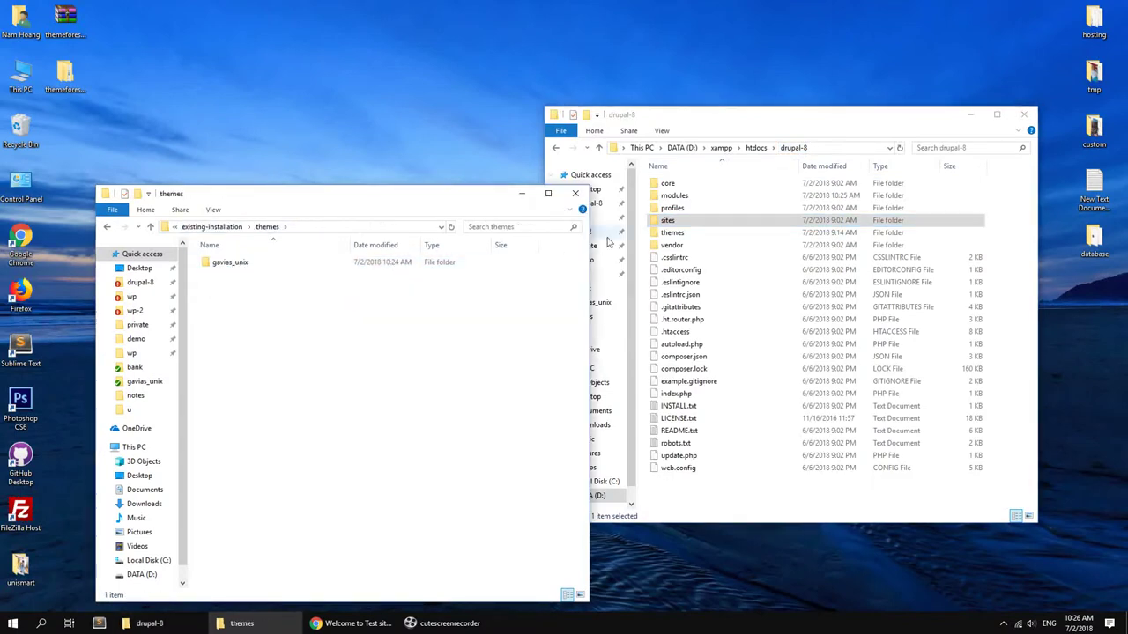
double_click(672, 232)
drag(233, 263, 669, 267)
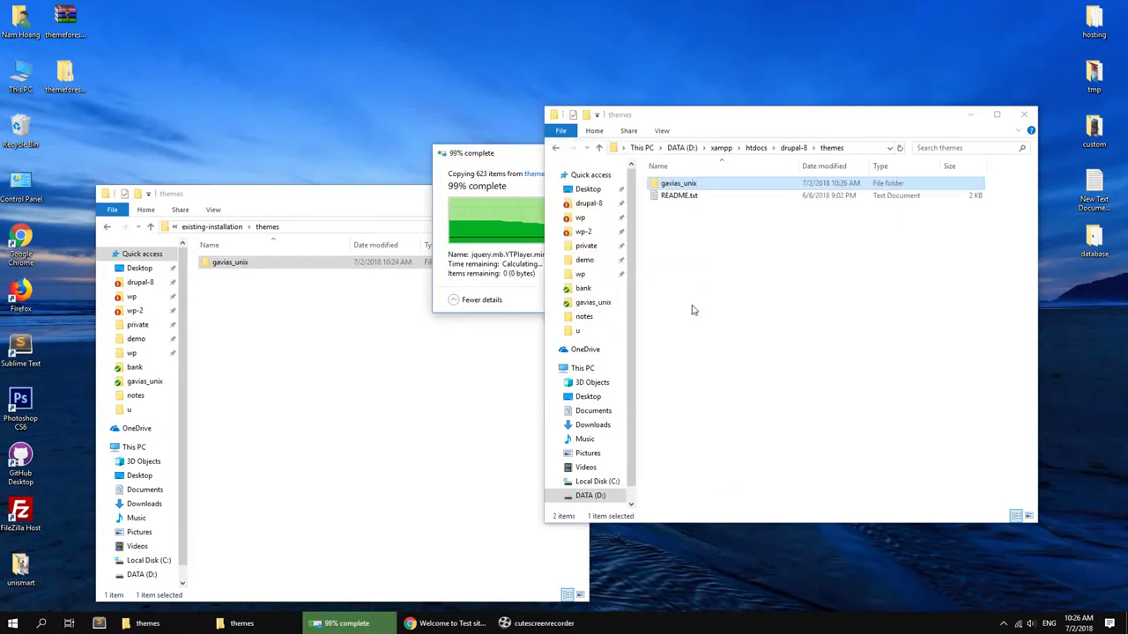
Step: In Chrome, install the Gavias Unix 8.x theme on the Drupal site and set it as default
click(352, 623)
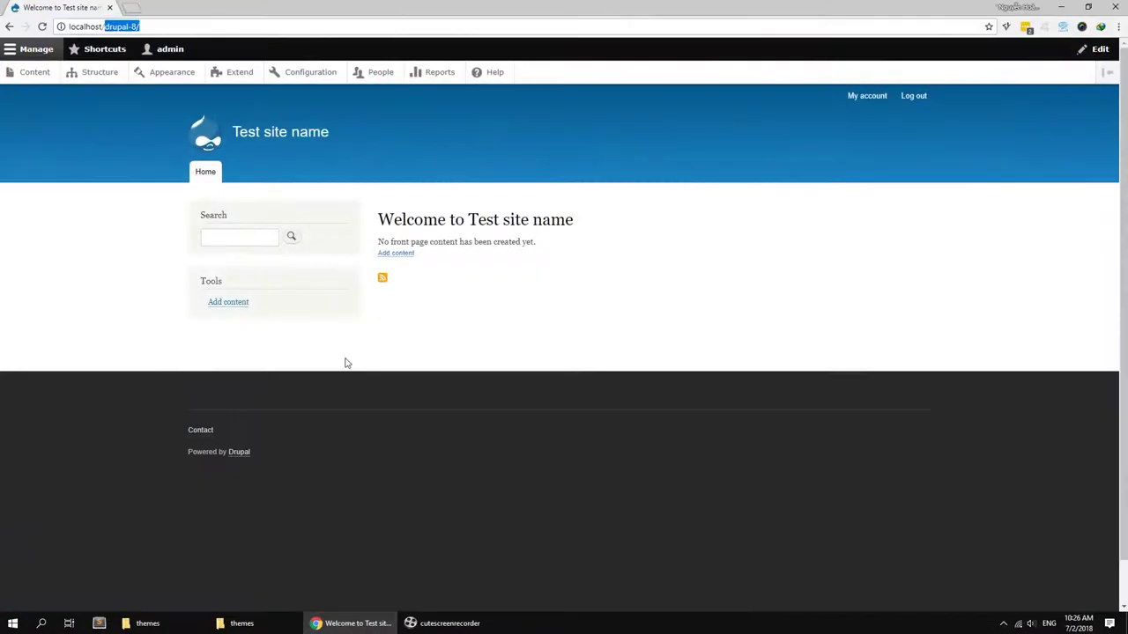
key(Return)
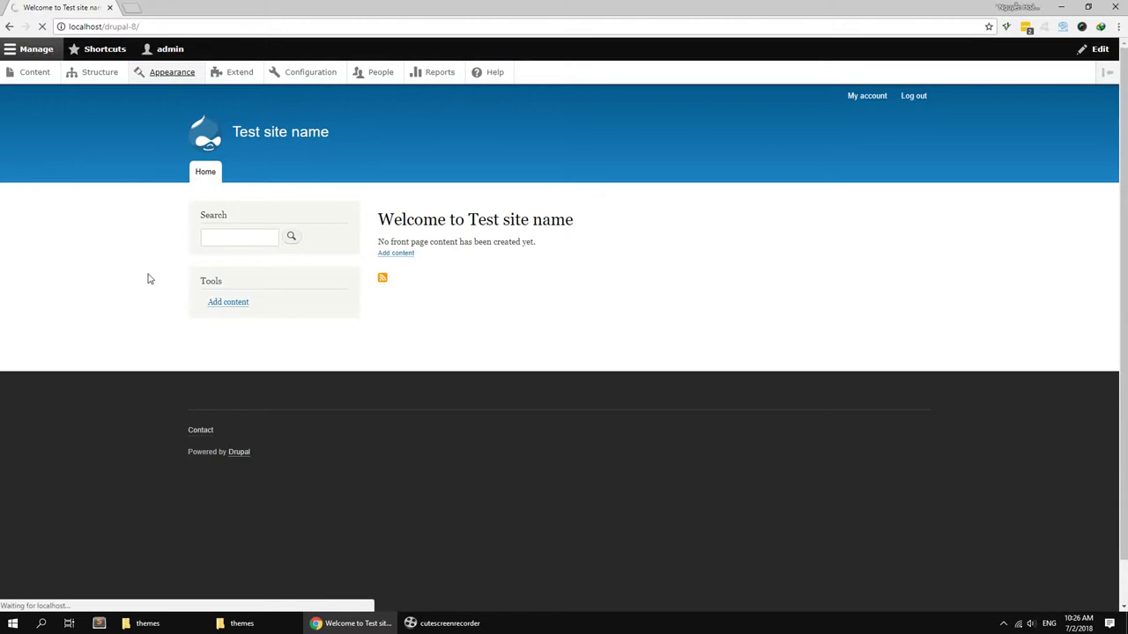
scroll(244, 427, down, 3)
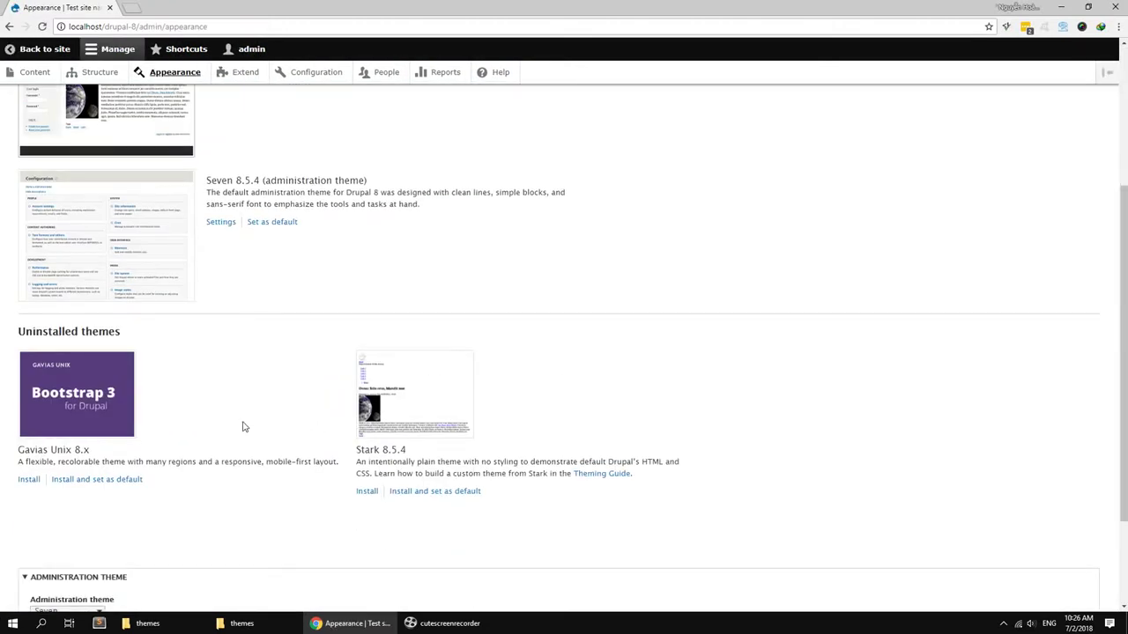
click(103, 480)
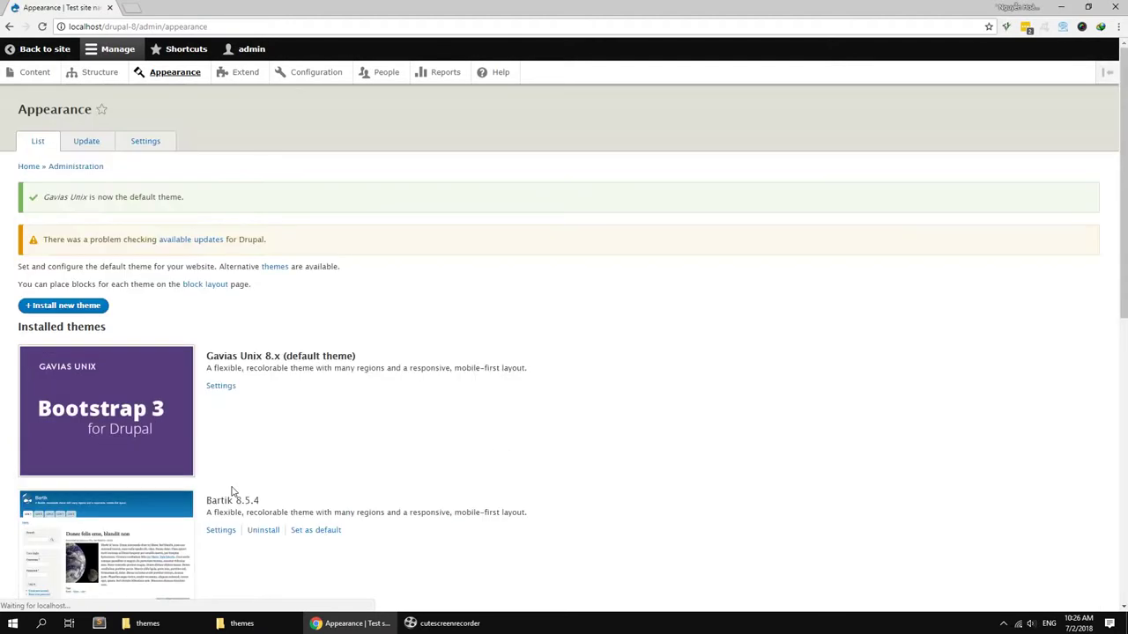
Step: Filter the modules by "ga" and install Gavias Themer, Content Builder, Custom View, SliderLayer, Unix Themer and Views Magazine
click(246, 77)
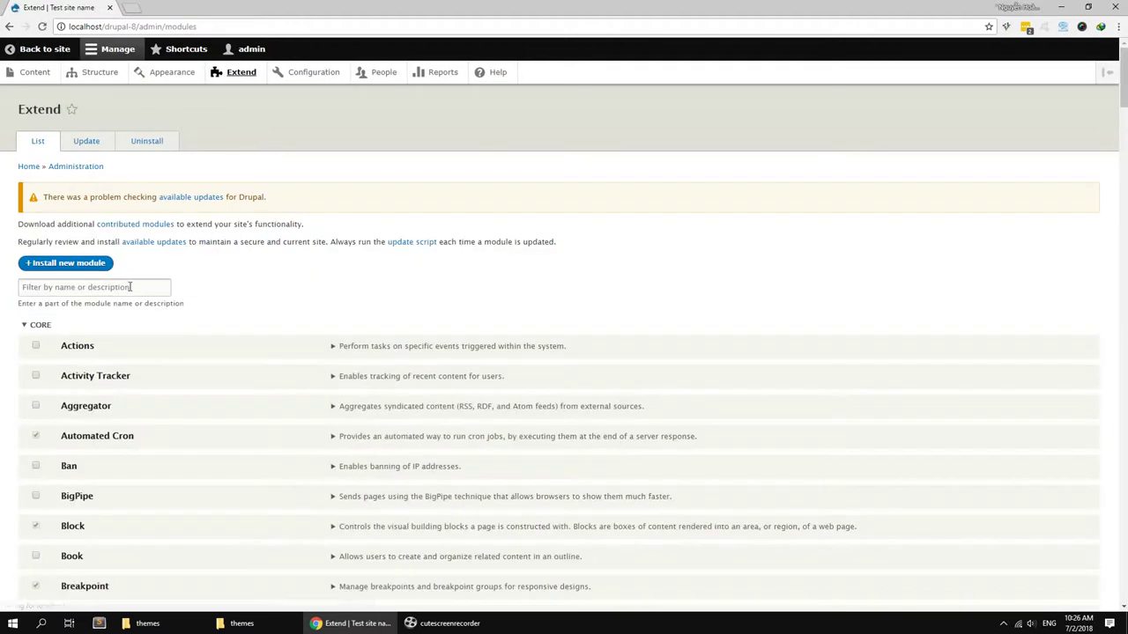
click(131, 288)
text(ga)
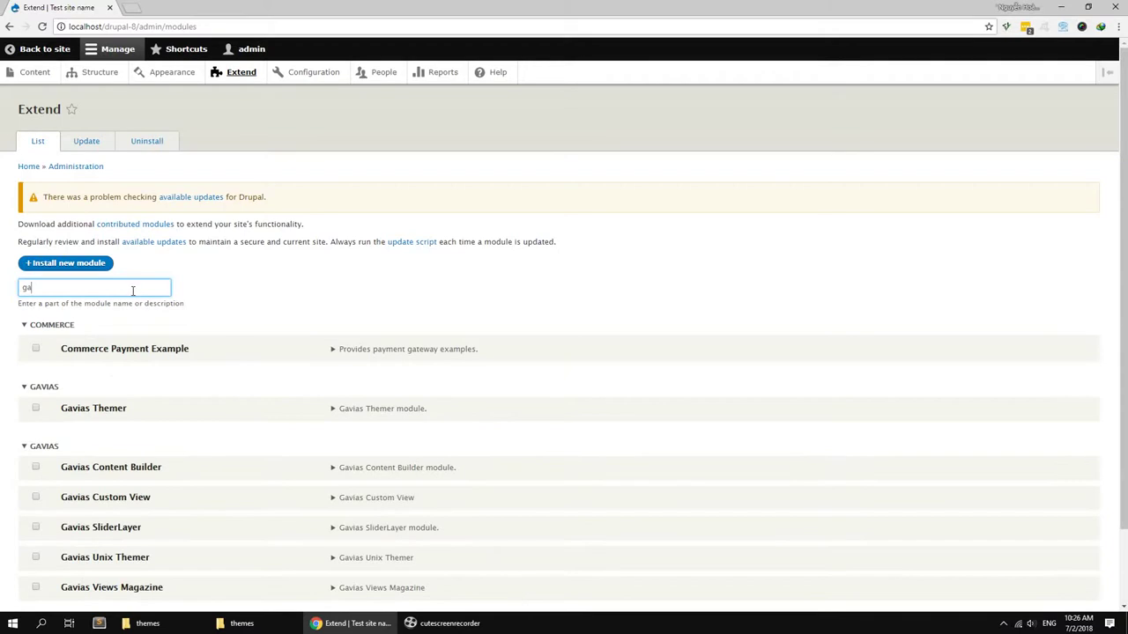
click(111, 410)
scroll(111, 411, down, 1)
click(141, 382)
click(128, 410)
click(123, 441)
click(118, 473)
click(112, 502)
click(46, 547)
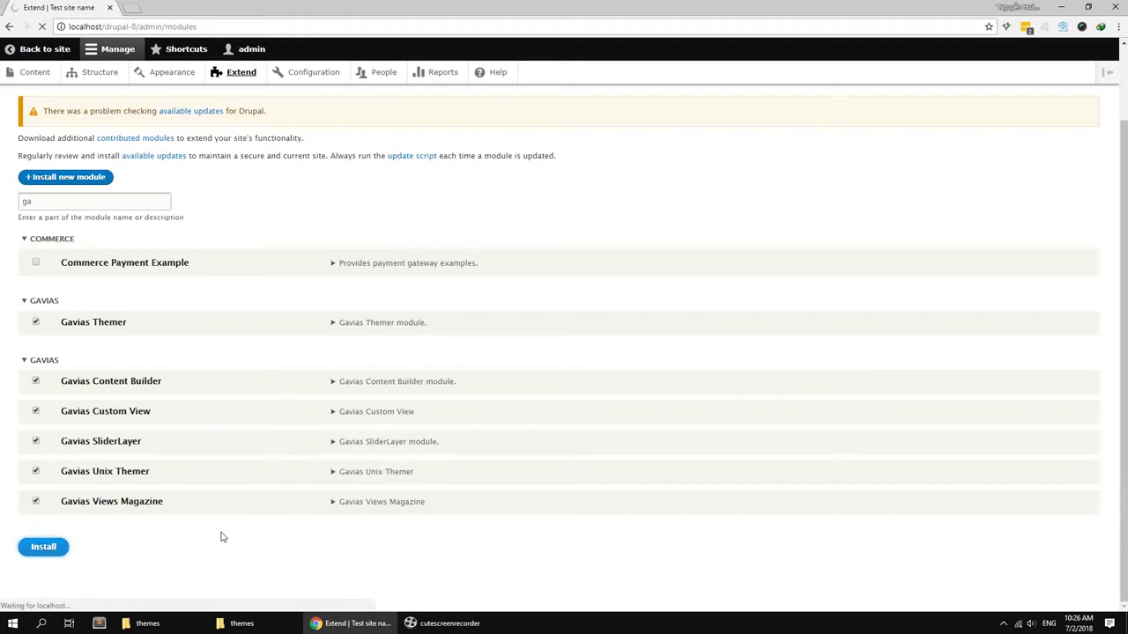
Step: Filter the module list by "lu" and install the Ludwig module
scroll(222, 537, up, 1)
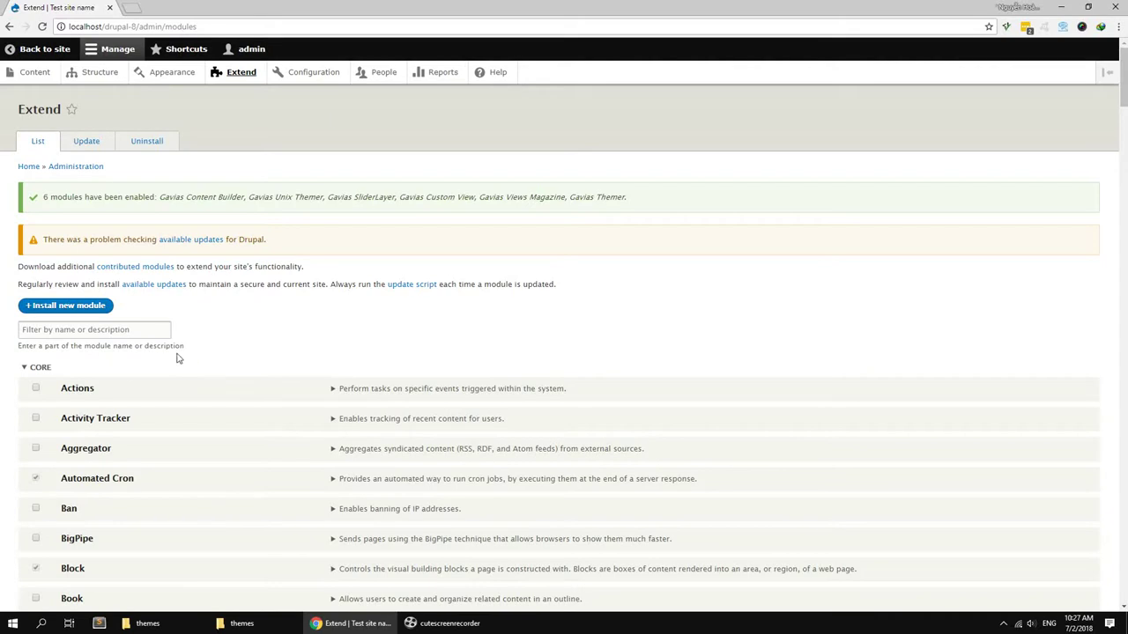
click(164, 333)
text(l)
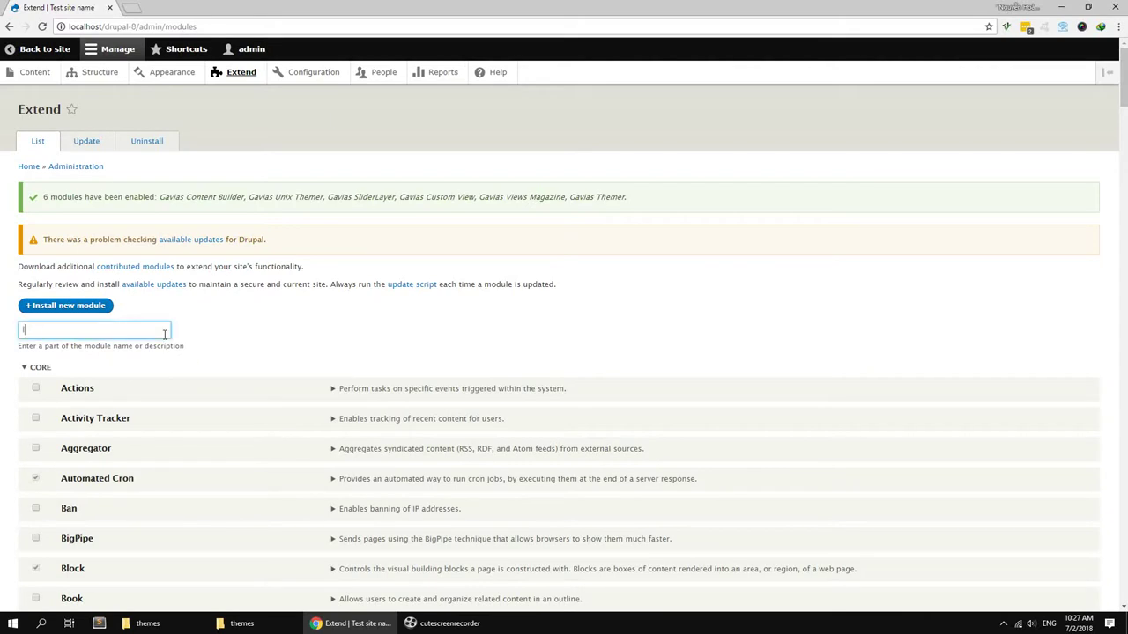
text(u)
click(76, 388)
click(44, 435)
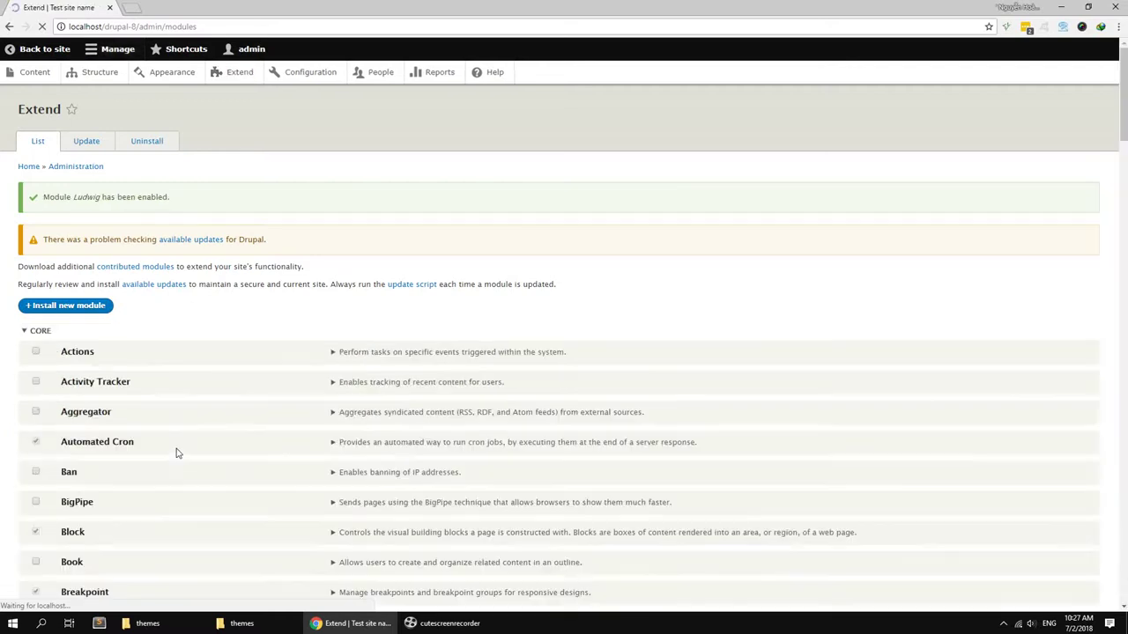
Step: Select the Commerce, Cart, Checkout, Order, Payment, Price, Product and Store modules in the Commerce group for installation
scroll(174, 449, down, 15)
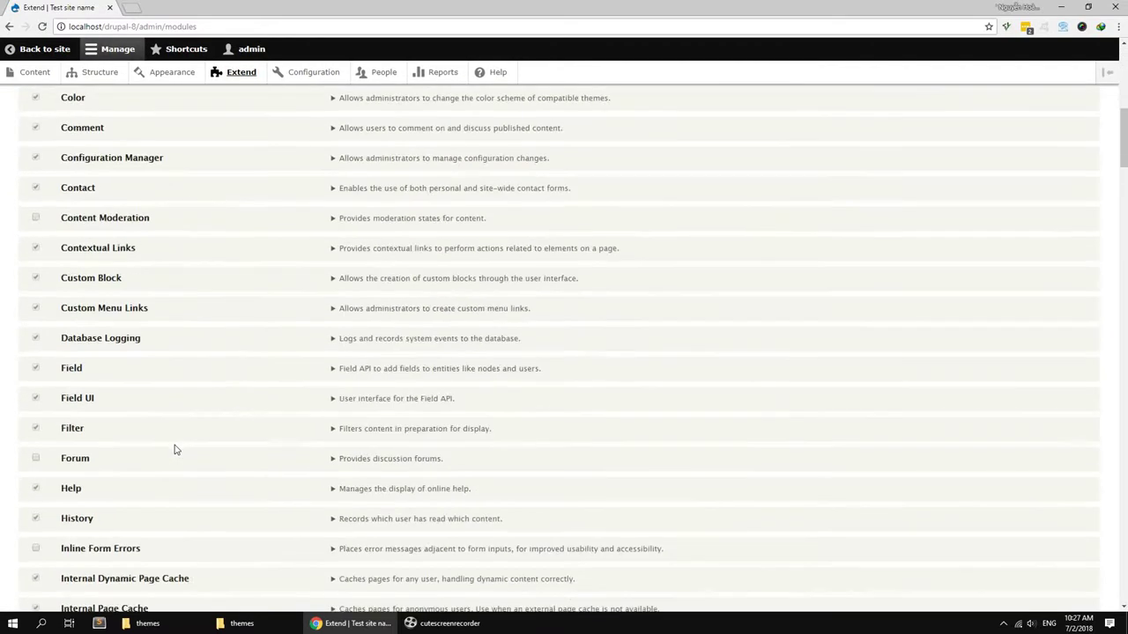
scroll(174, 449, down, 10)
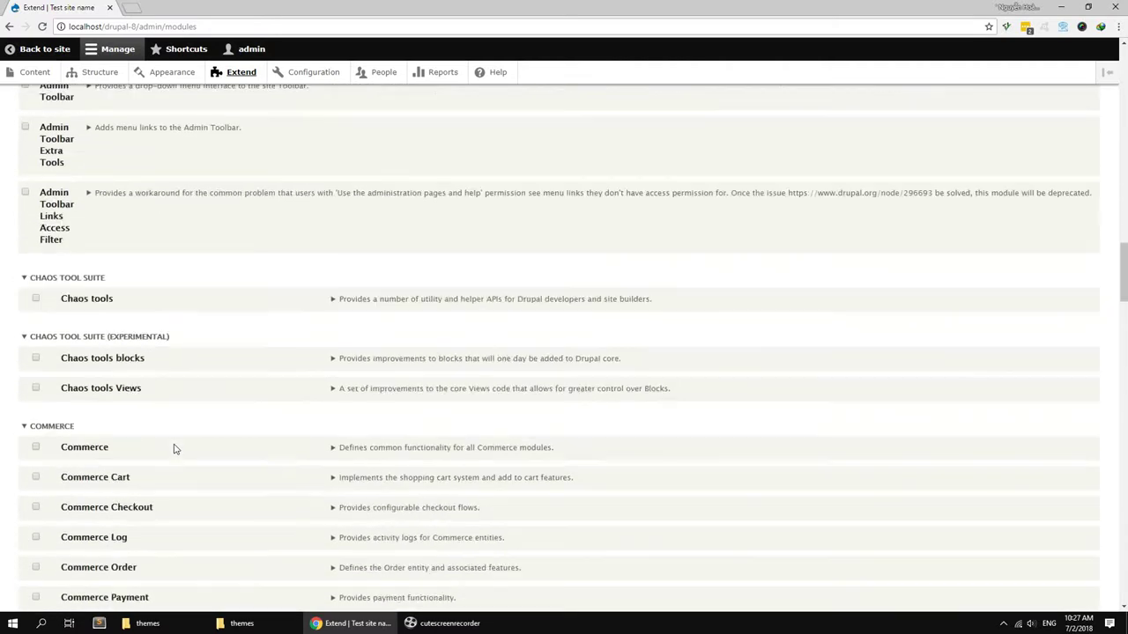
click(101, 282)
click(104, 311)
click(124, 345)
scroll(148, 372, down, 1)
scroll(161, 394, down, 1)
click(115, 287)
click(113, 317)
click(109, 379)
click(112, 408)
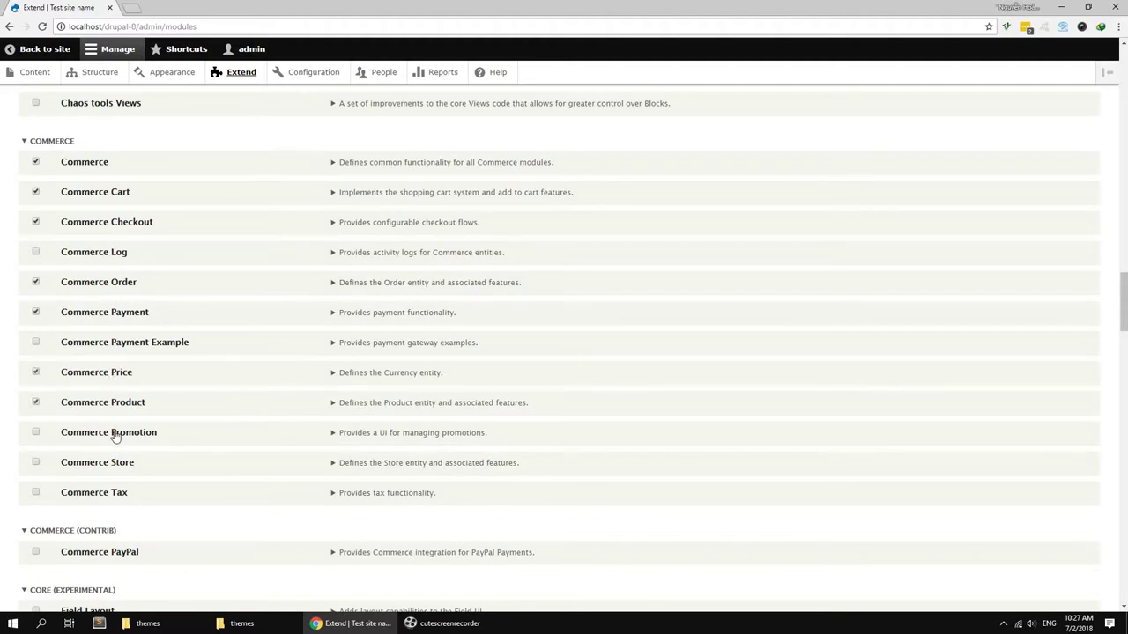
click(113, 472)
Step: Add Commerce PayPal to the selection and install the chosen modules together with their required modules
scroll(126, 521, down, 2)
scroll(132, 520, down, 4)
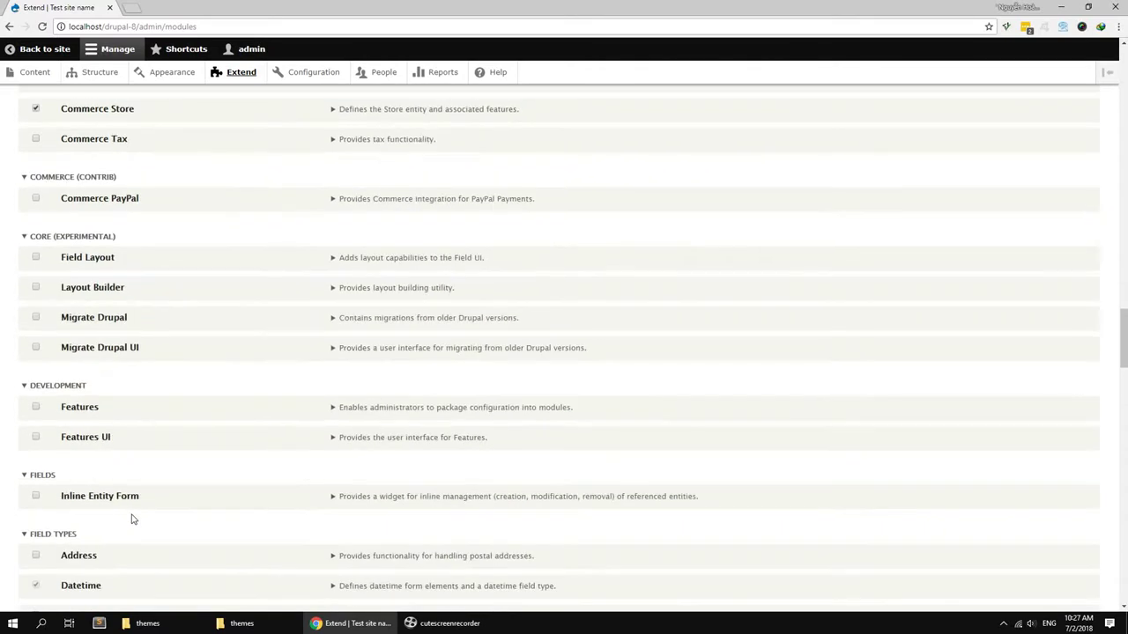
click(109, 203)
scroll(136, 471, down, 6)
scroll(141, 472, down, 20)
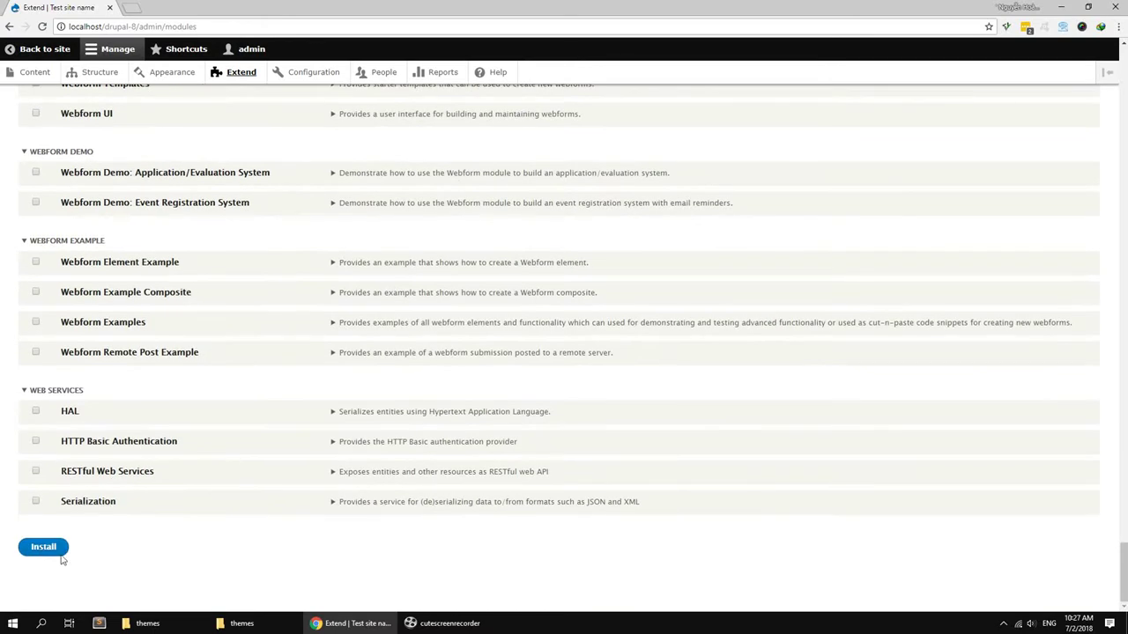
click(43, 547)
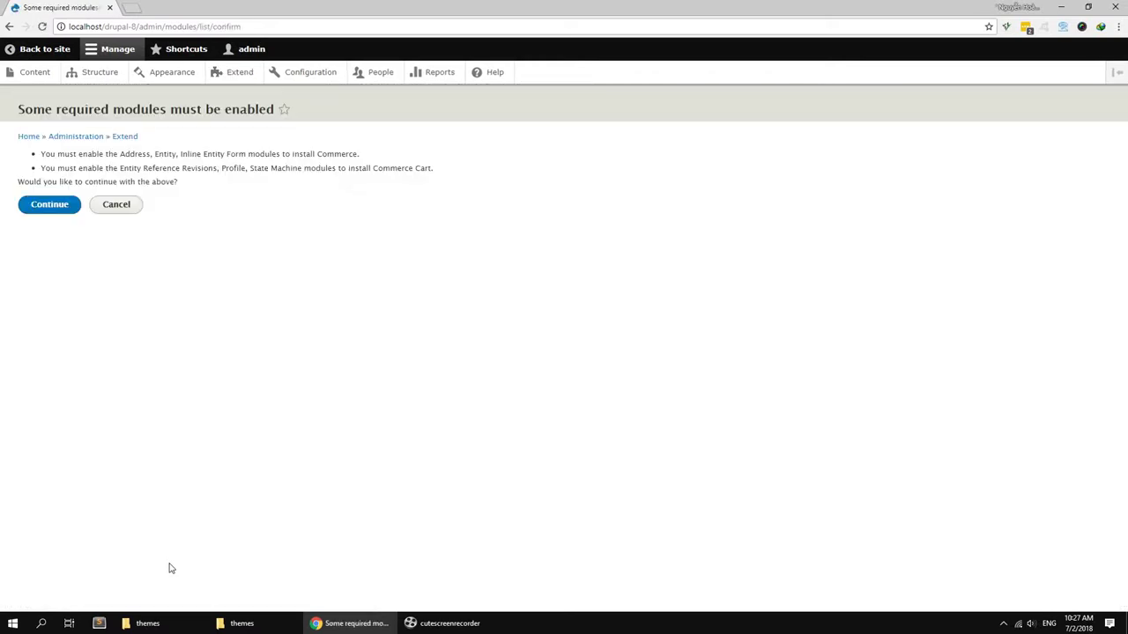
click(67, 208)
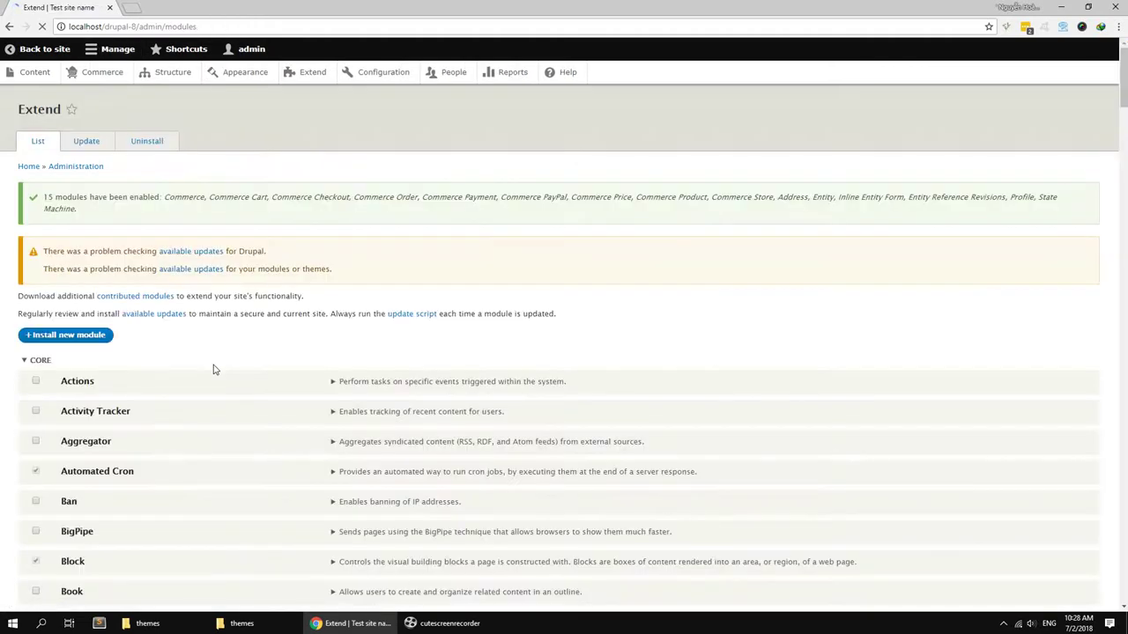
Step: Filter the module list by "unix" and install Features Unix together with its required modules
click(158, 359)
text(unix)
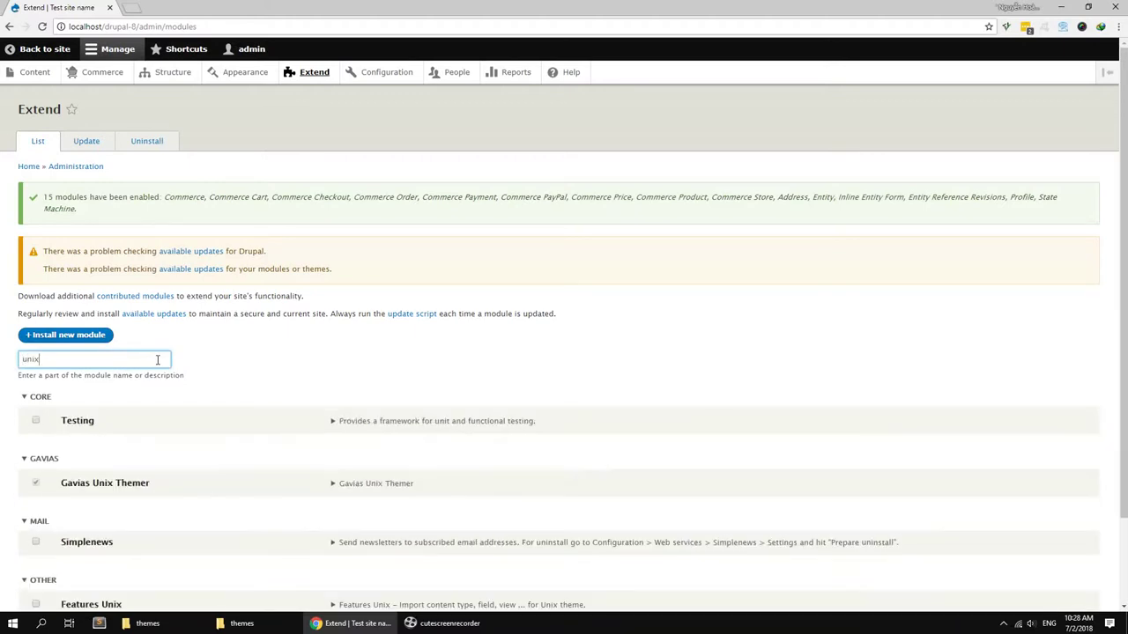
click(93, 466)
click(58, 509)
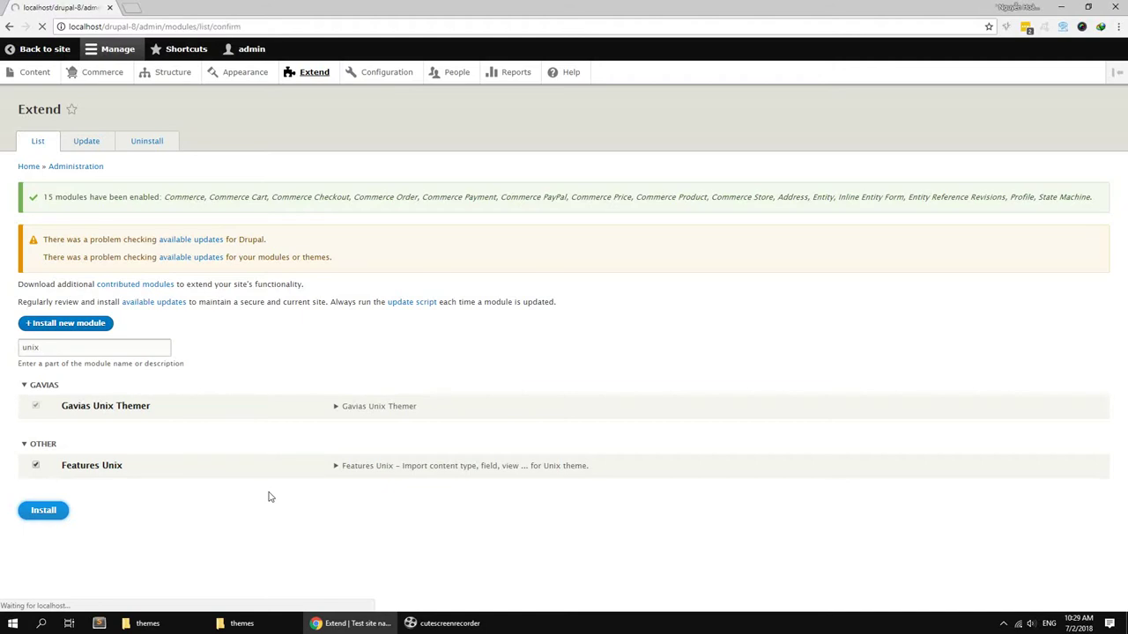
click(47, 194)
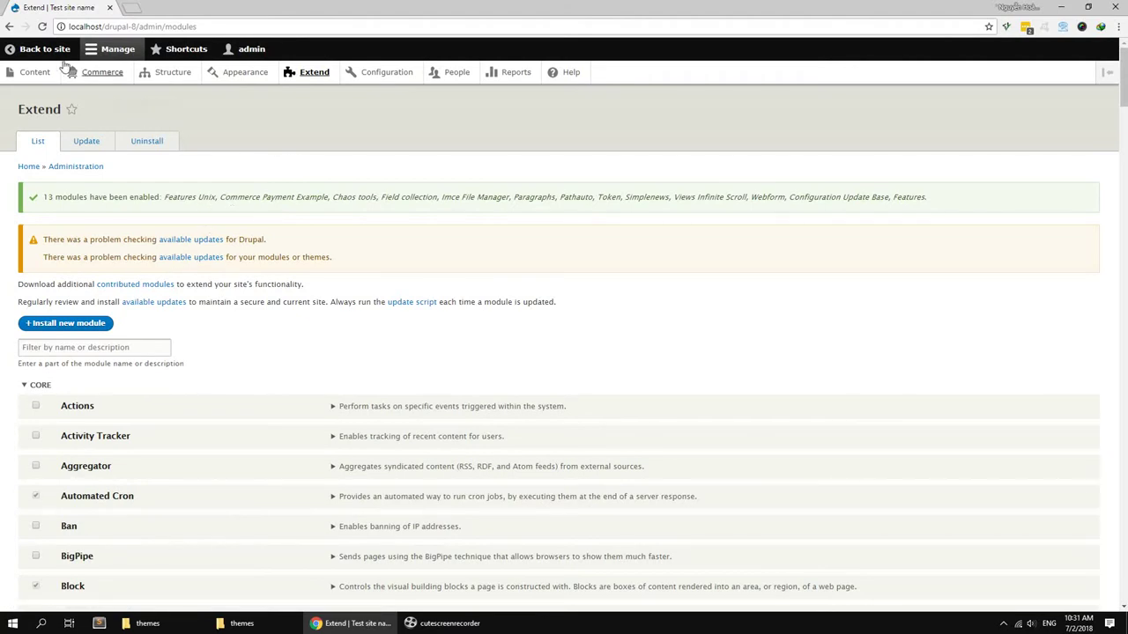
Step: Open the site's block layout and move the Search block to the Search region and Breadcrumbs to the Breadcrumbs region
click(171, 77)
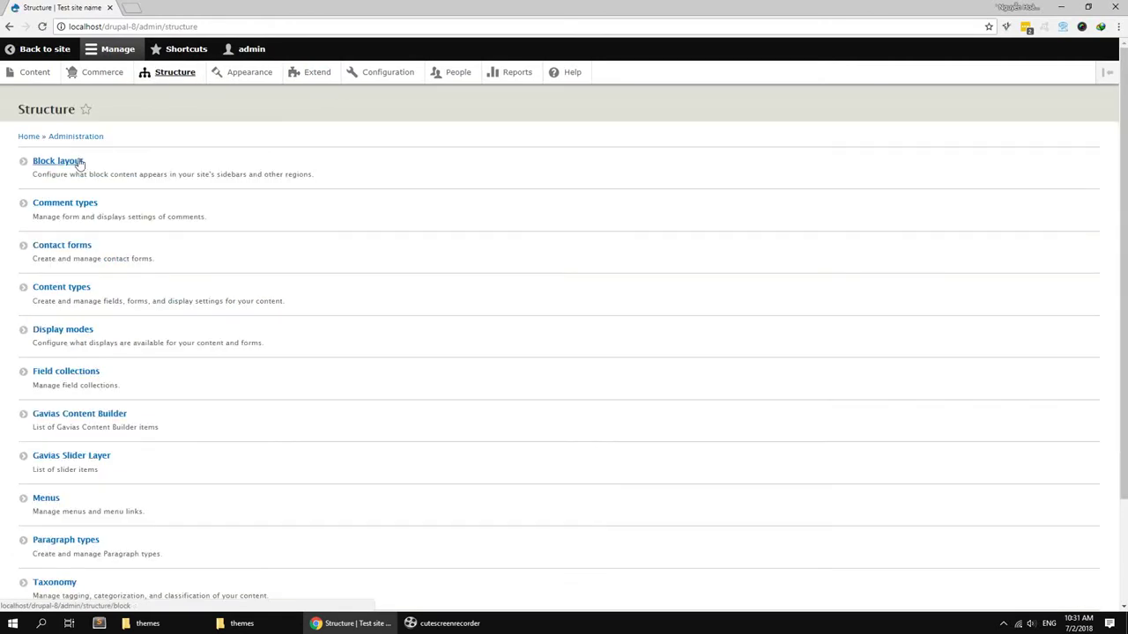
click(294, 306)
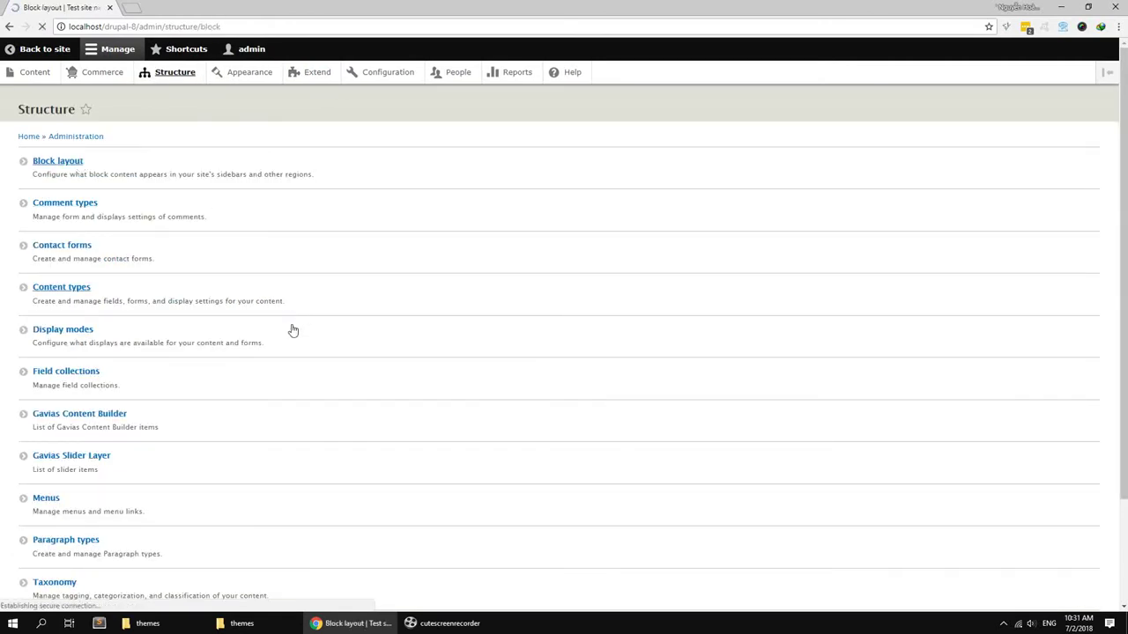
scroll(586, 242, down, 1)
click(589, 210)
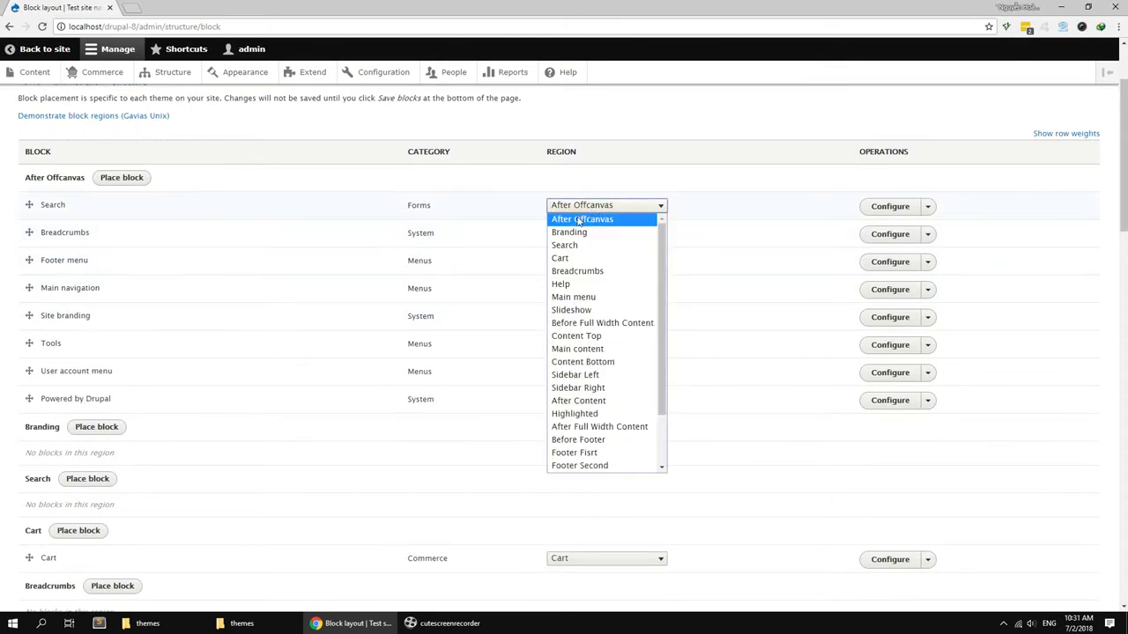
click(577, 245)
click(574, 247)
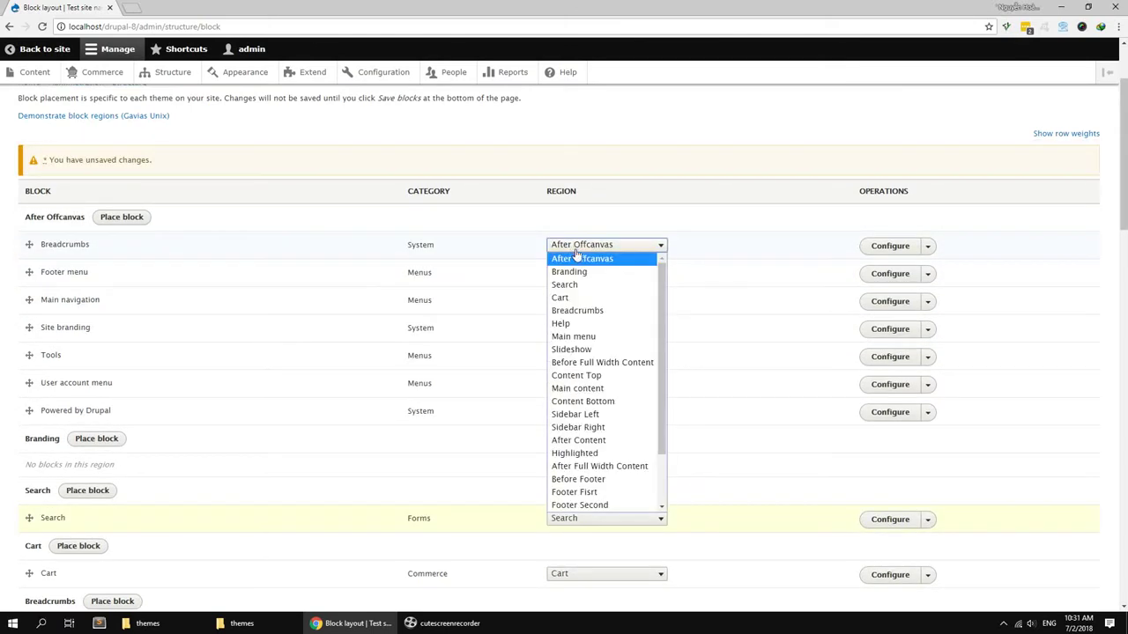
click(579, 310)
Step: Move the Footer menu block to the Other region, Main navigation to Main menu, and Site branding to Branding
click(579, 249)
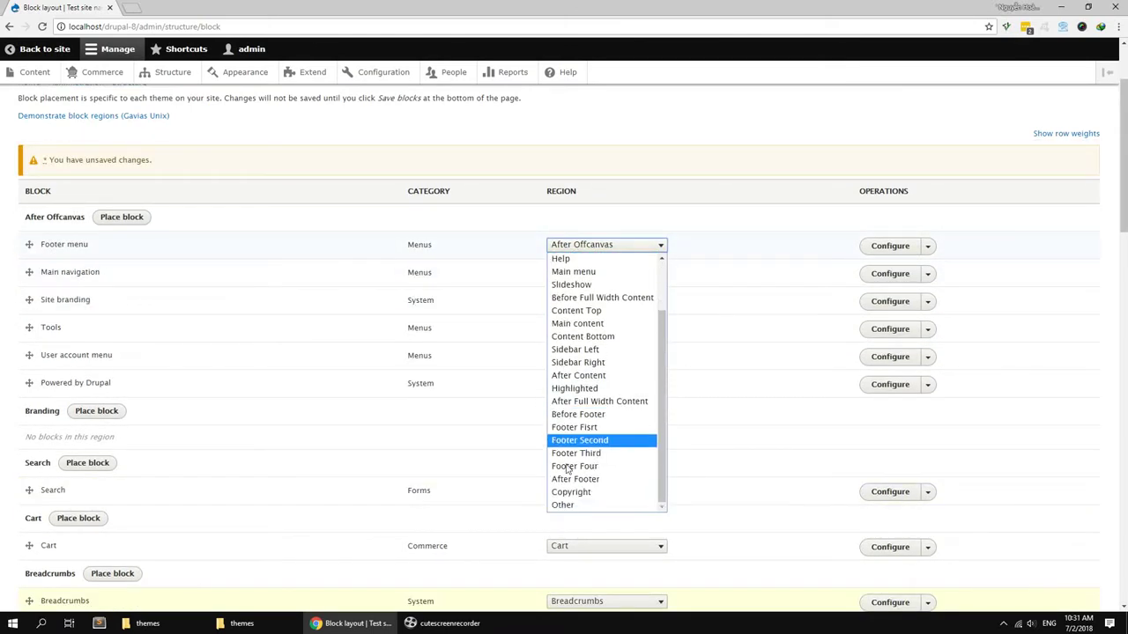
click(568, 508)
click(589, 248)
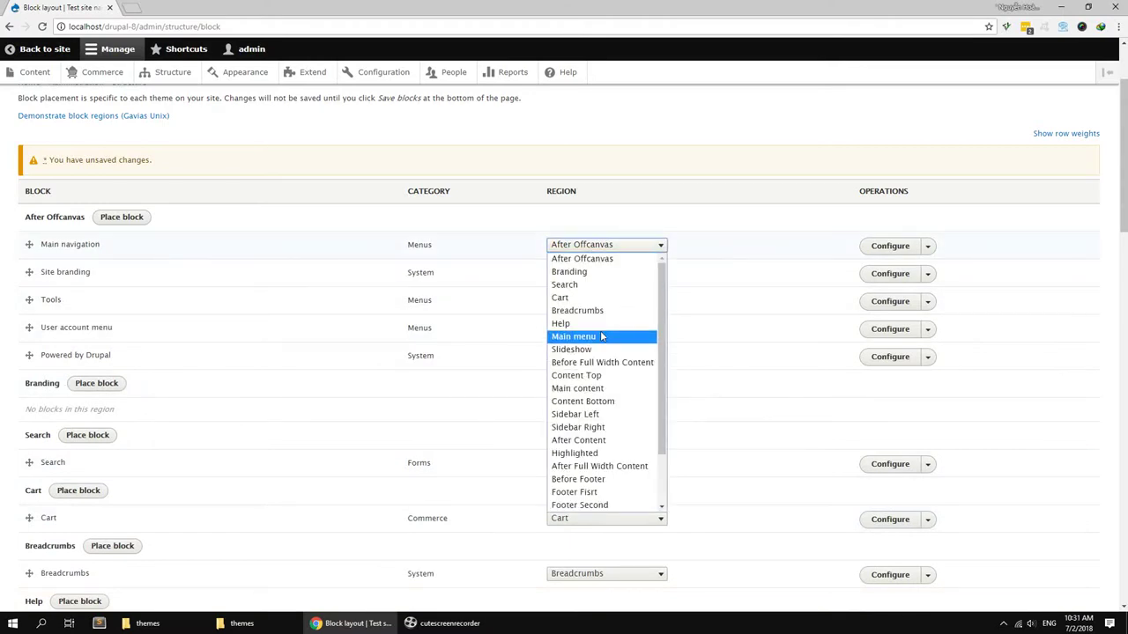
click(574, 336)
click(594, 247)
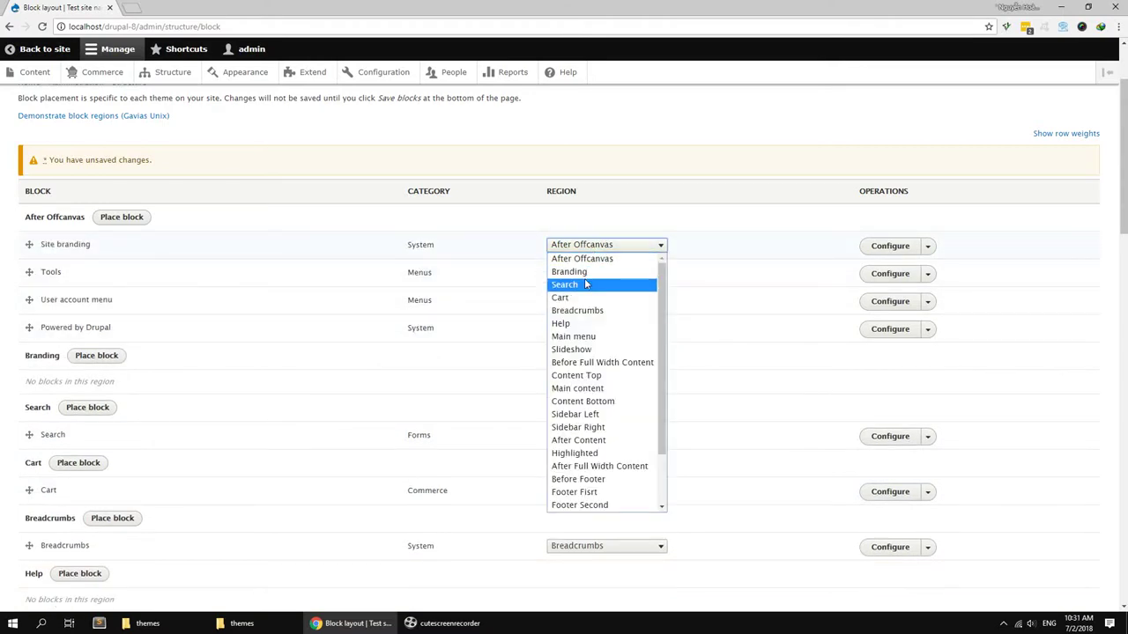
click(590, 272)
Step: Move the Tools, User account menu and Powered by Drupal blocks from After Offcanvas to the Other region
click(589, 251)
scroll(581, 458, down, 2)
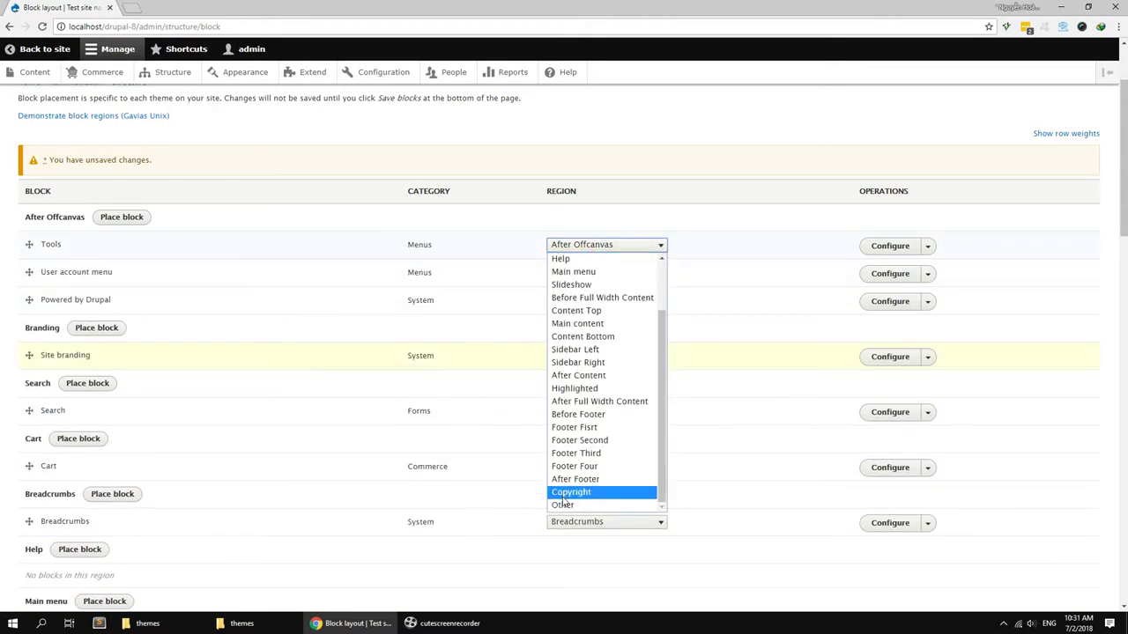
click(574, 491)
click(599, 247)
scroll(617, 459, down, 3)
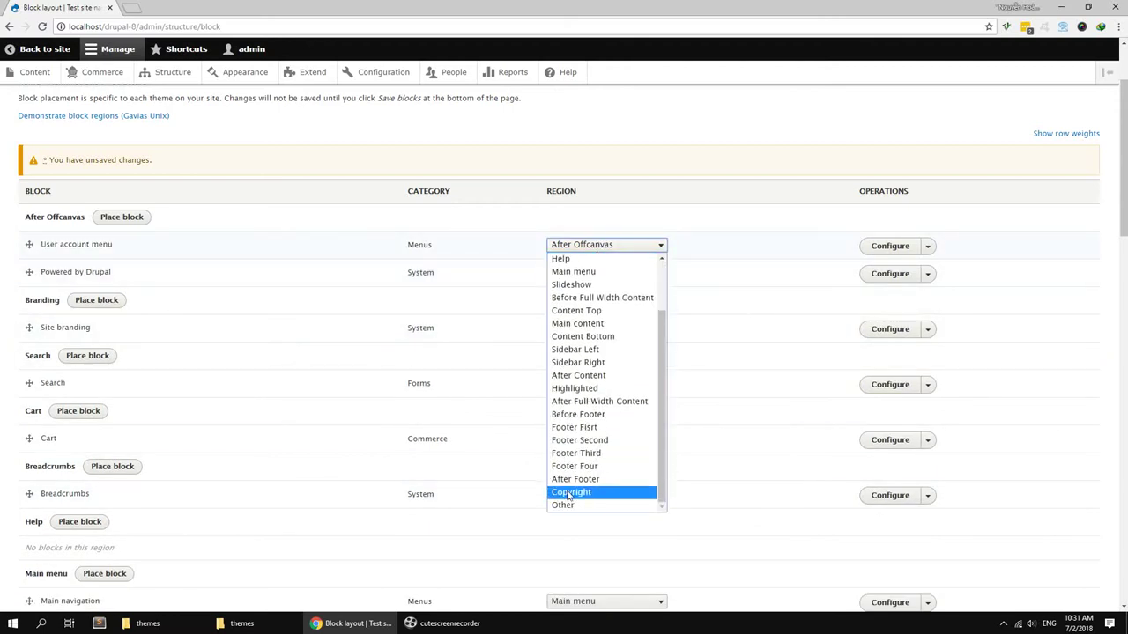
click(634, 475)
click(603, 252)
scroll(582, 458, down, 3)
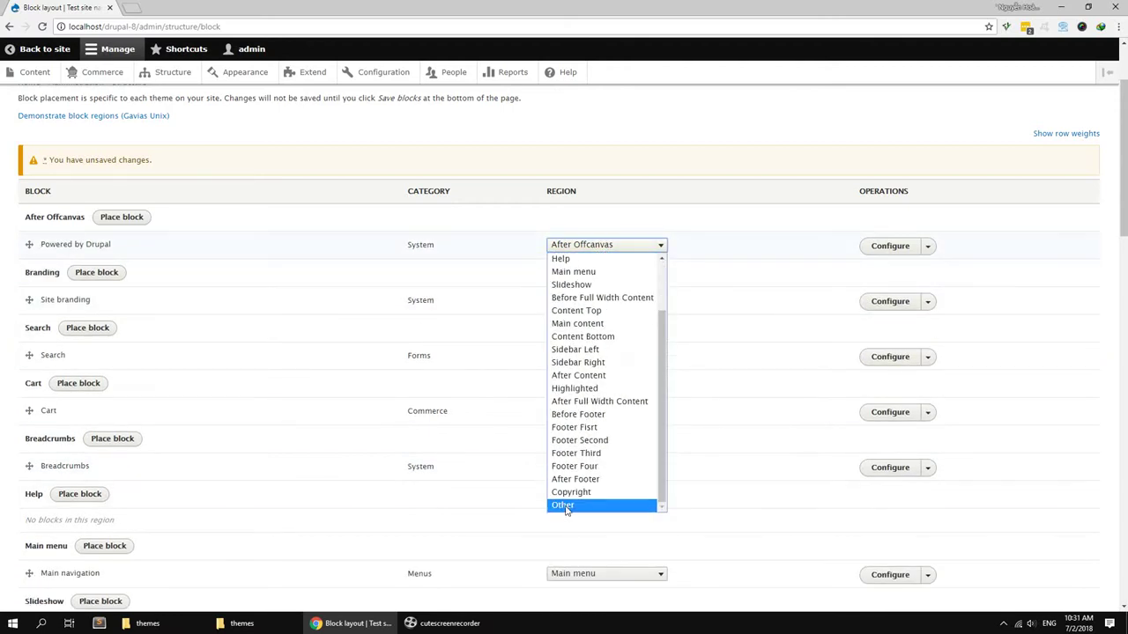
click(568, 507)
Step: Move the Page title block from the Main content region to the Other region
scroll(102, 335, down, 2)
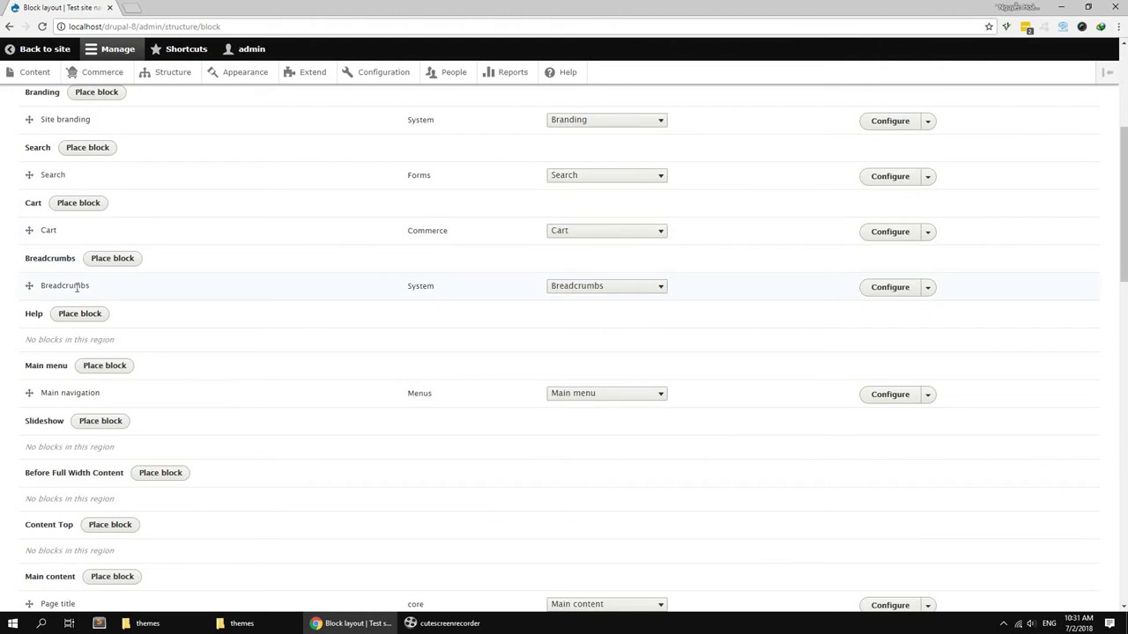
scroll(79, 288, down, 3)
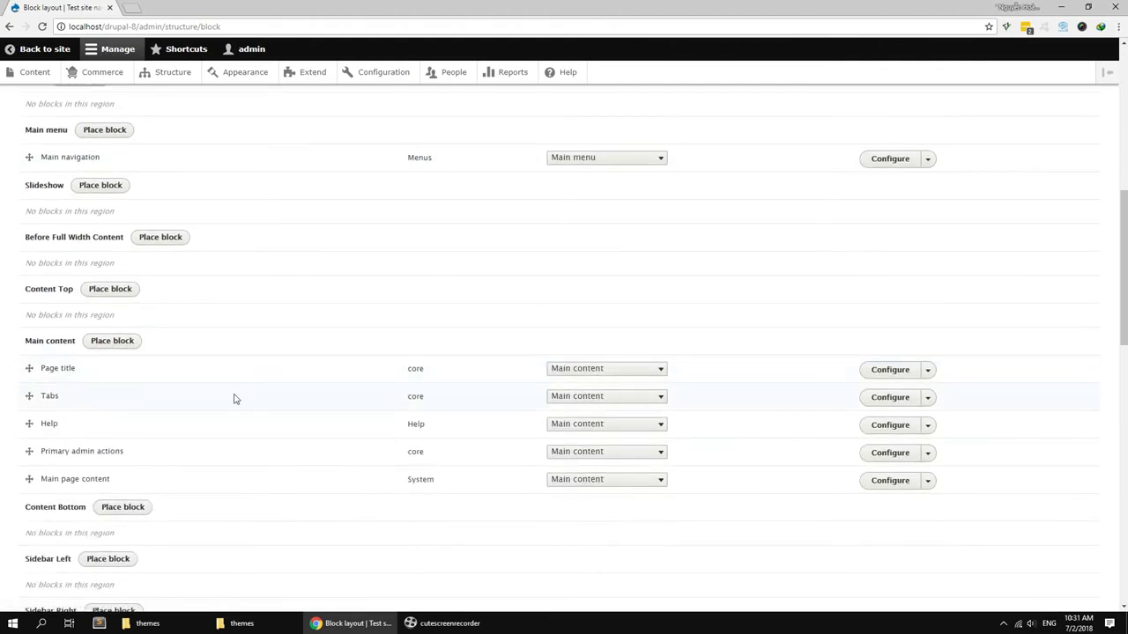
click(603, 372)
scroll(584, 334, down, 2)
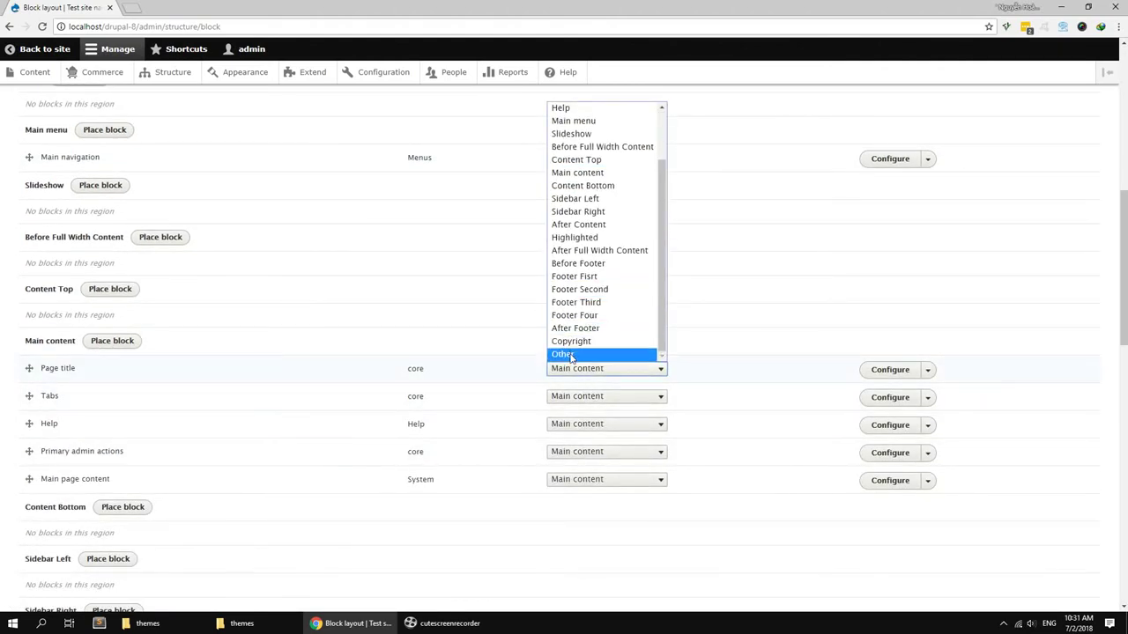
click(581, 353)
Step: Move the Tabs, Help and Primary admin actions blocks from Main content to the Help region
click(570, 368)
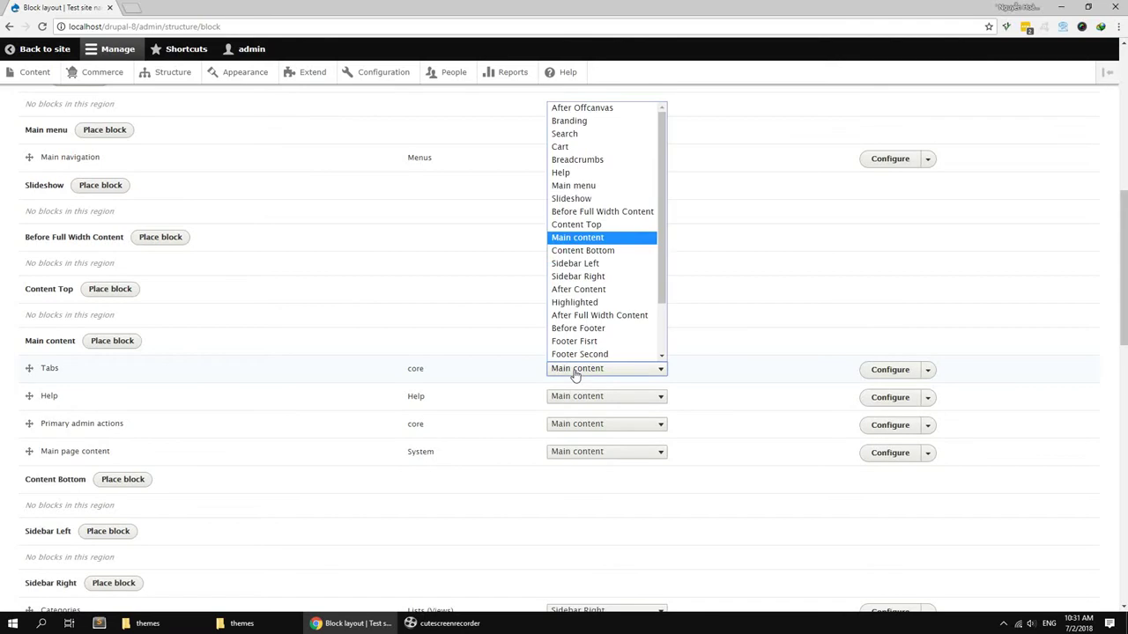
click(570, 176)
click(573, 372)
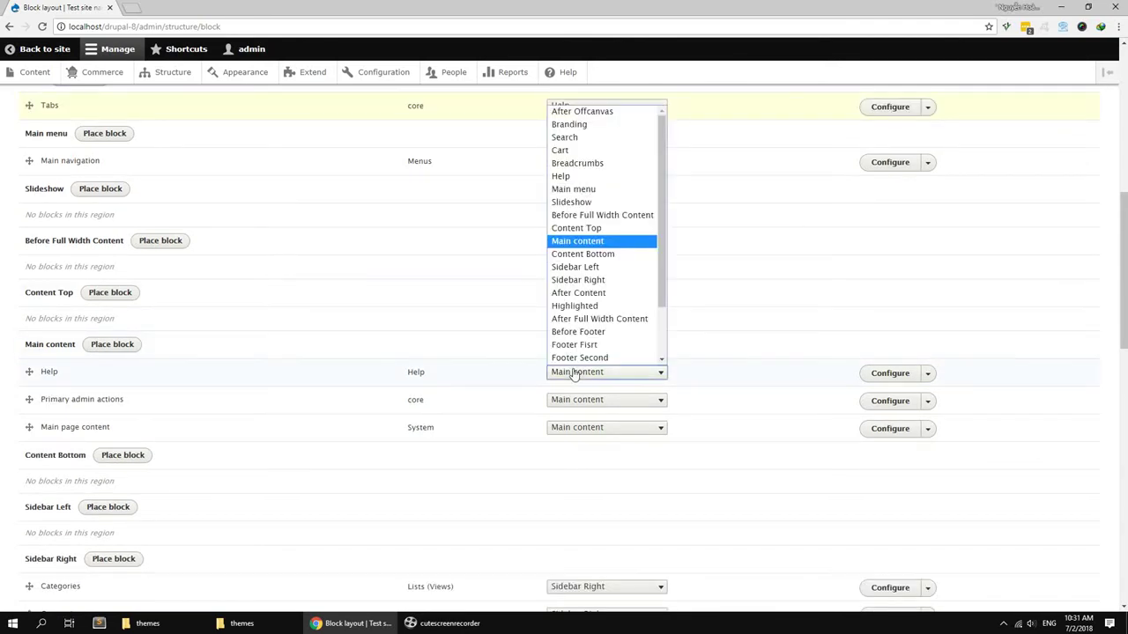
click(577, 181)
click(573, 401)
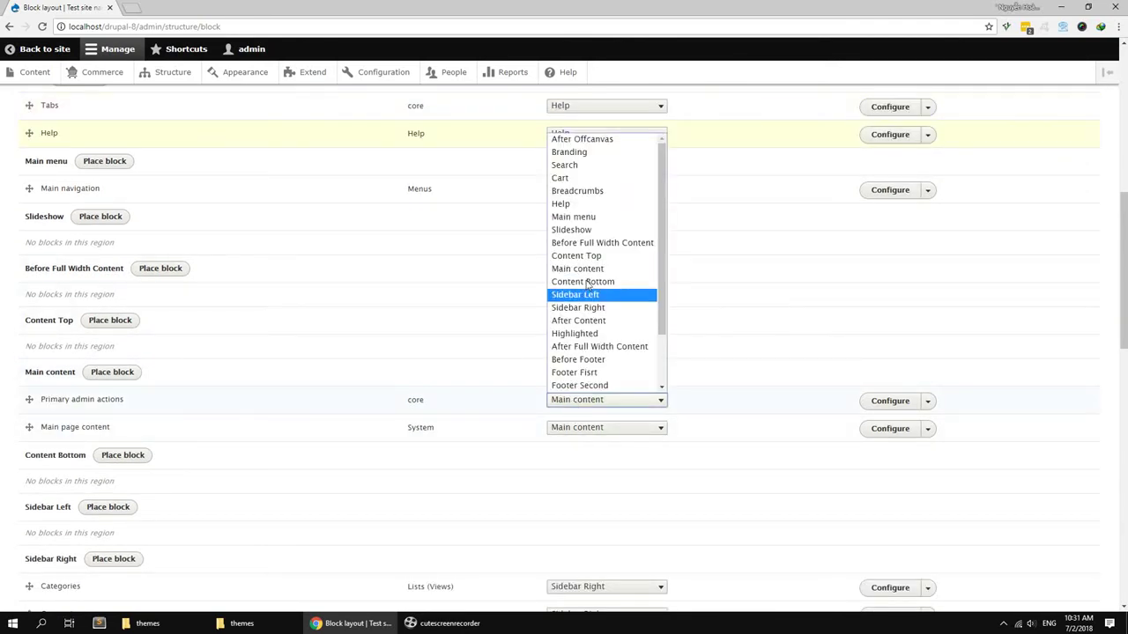
click(578, 205)
Step: Move the Status messages block from Highlighted to the Help region and save the block layout
scroll(449, 303, up, 1)
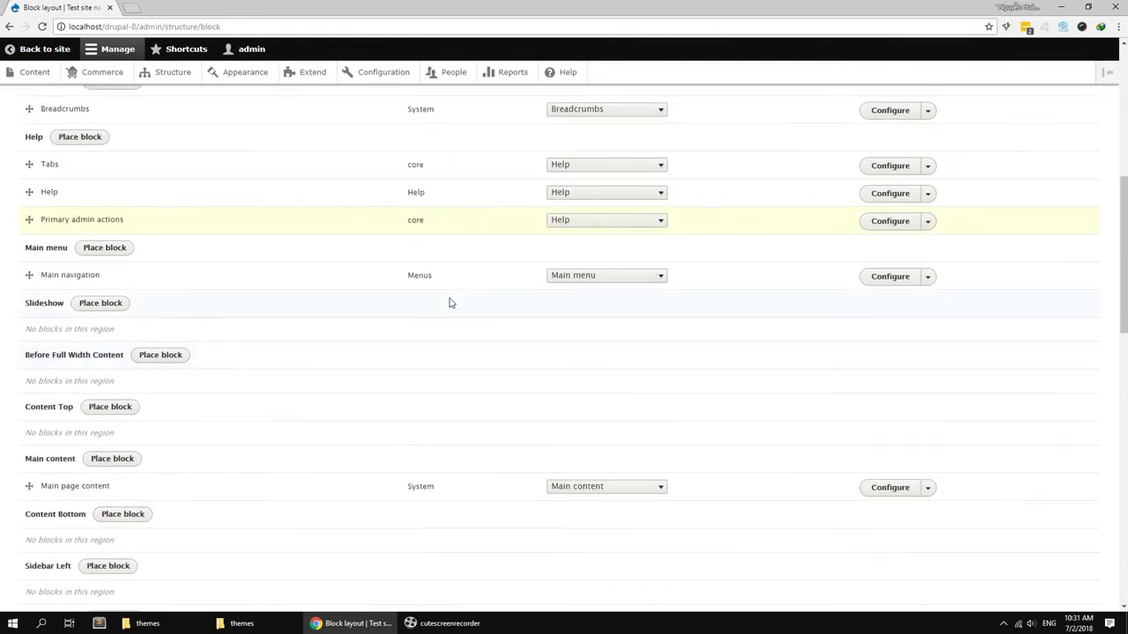
scroll(440, 312, down, 3)
scroll(430, 323, down, 5)
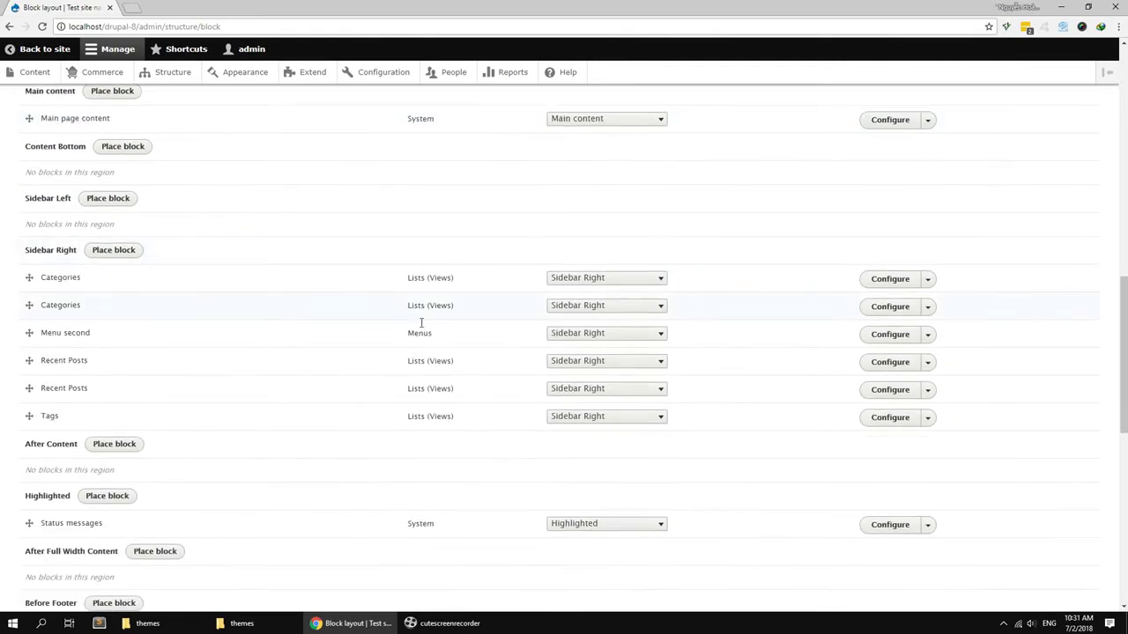
click(605, 185)
scroll(582, 337, down, 2)
scroll(582, 335, up, 2)
click(564, 264)
scroll(466, 373, down, 5)
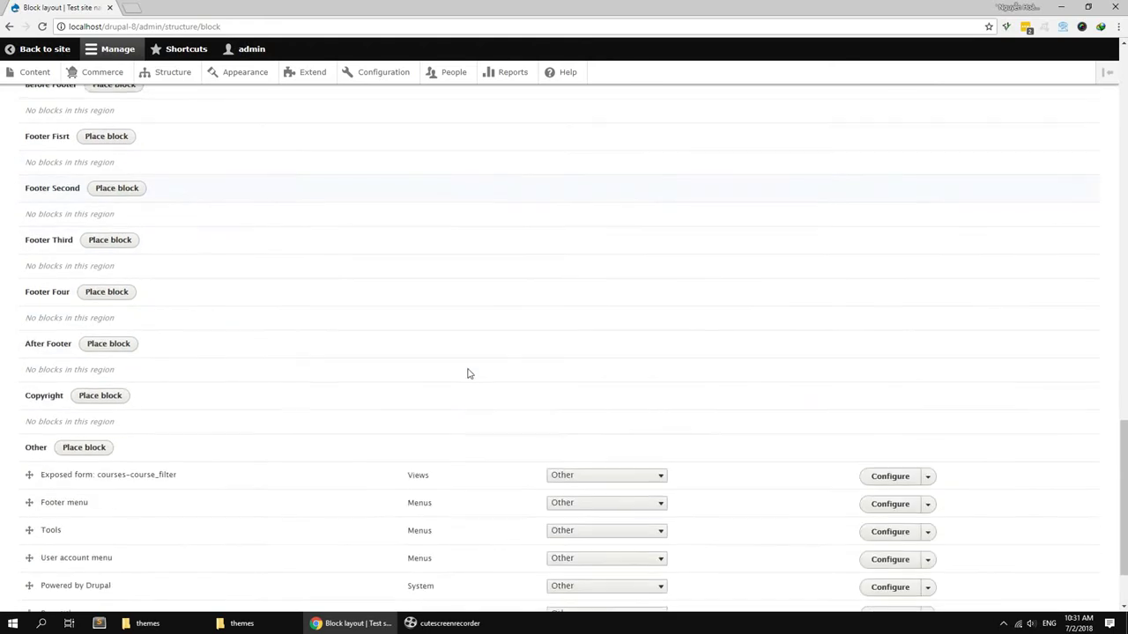
click(62, 547)
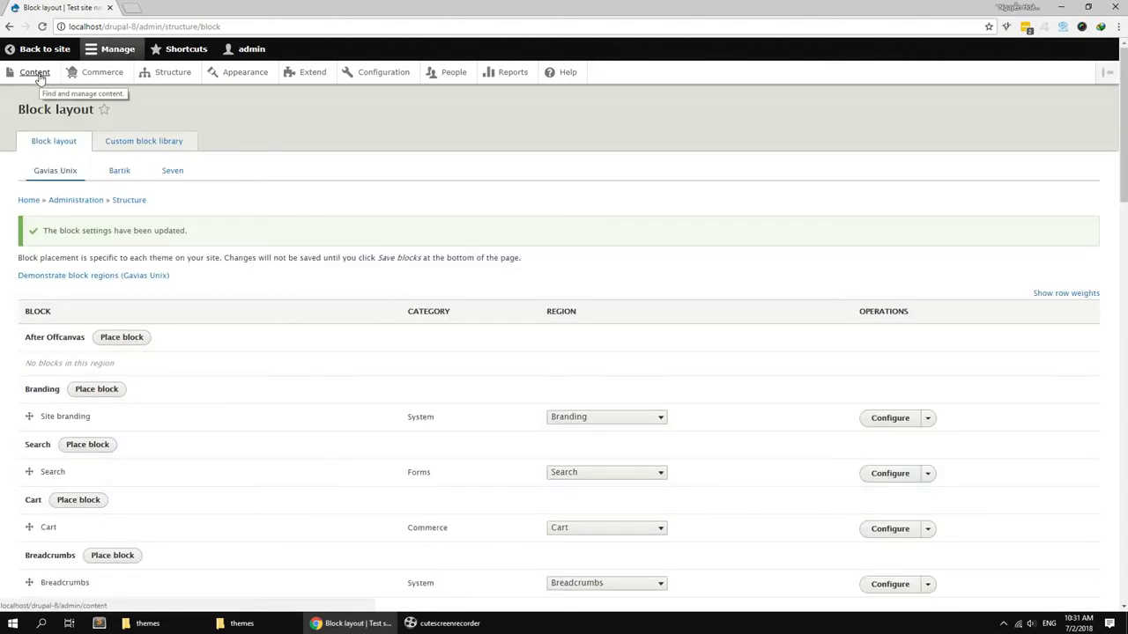
Step: Enable the Content Builder field in the Basic page content type's form display and save the settings
click(174, 76)
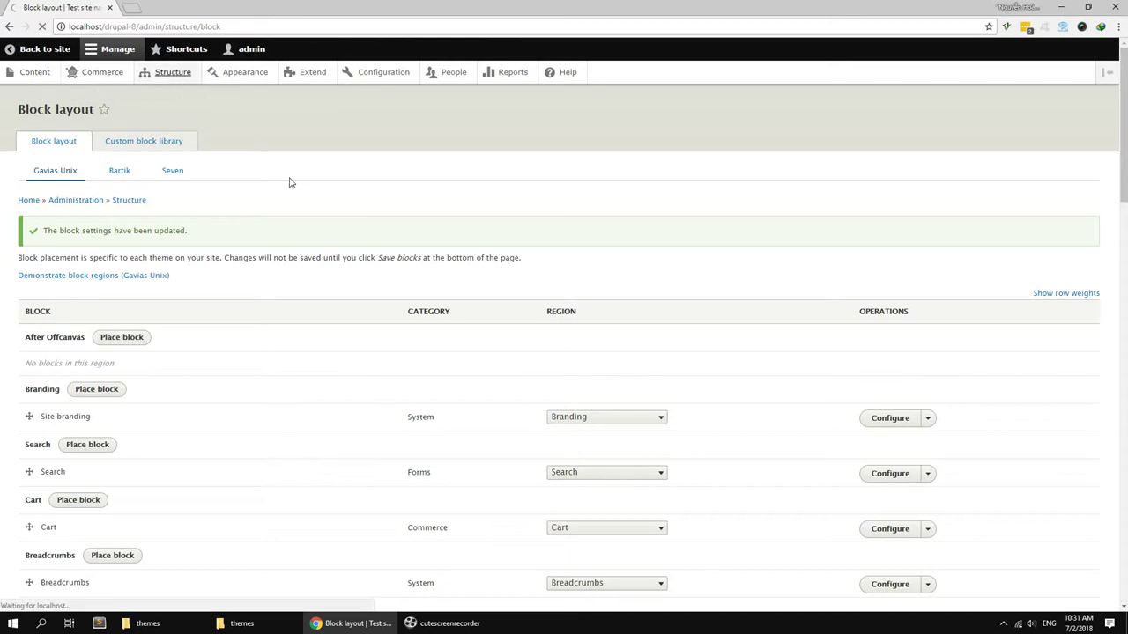
click(82, 291)
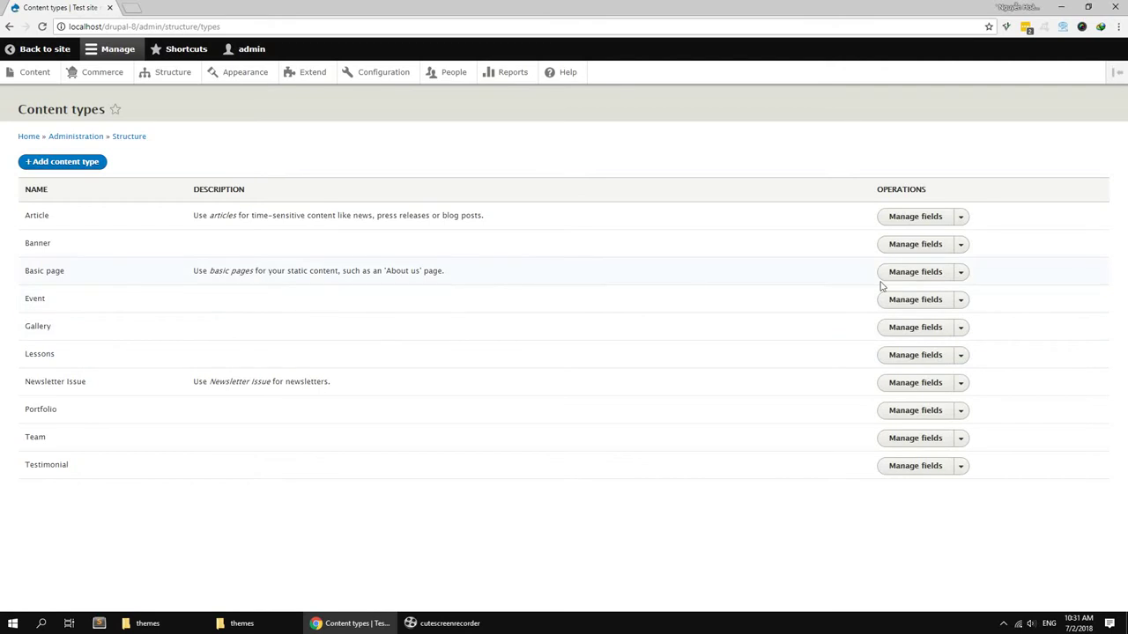
click(935, 275)
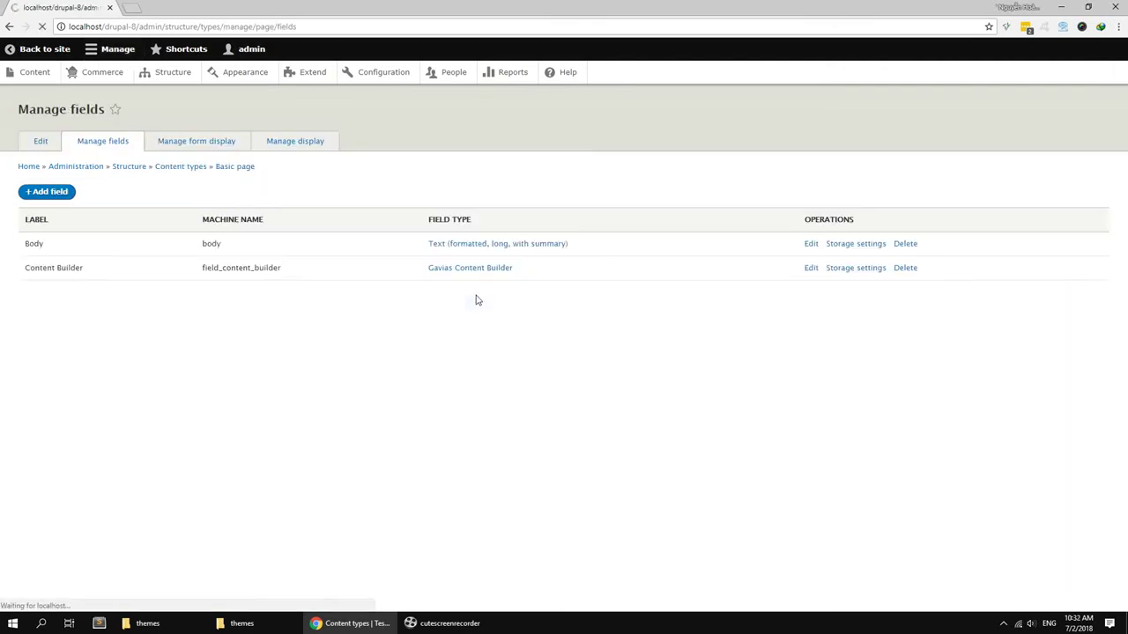
click(214, 142)
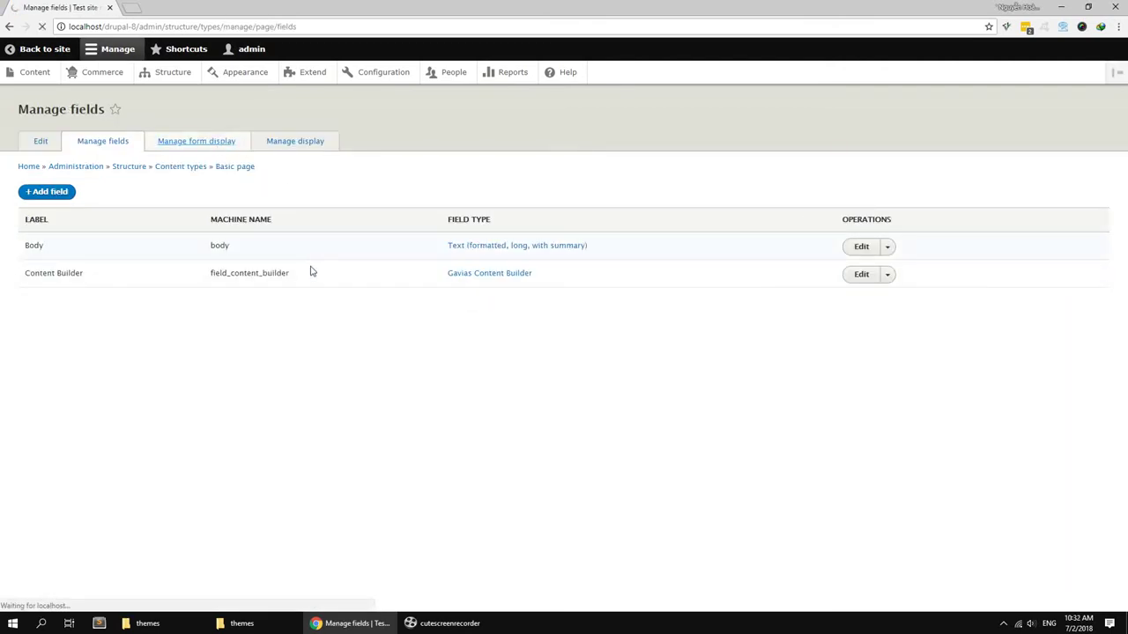
scroll(72, 471, down, 2)
drag(29, 516, 30, 489)
click(39, 547)
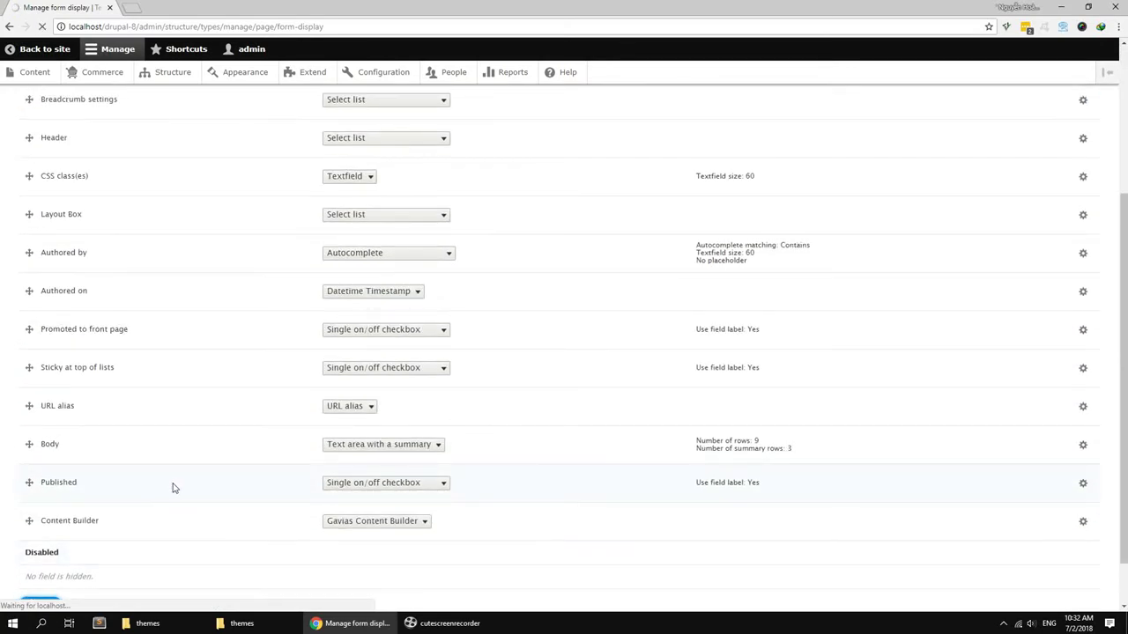
Step: In Basic page's default display, enable Content Builder with a hidden label, disable Links, and save the settings
click(295, 142)
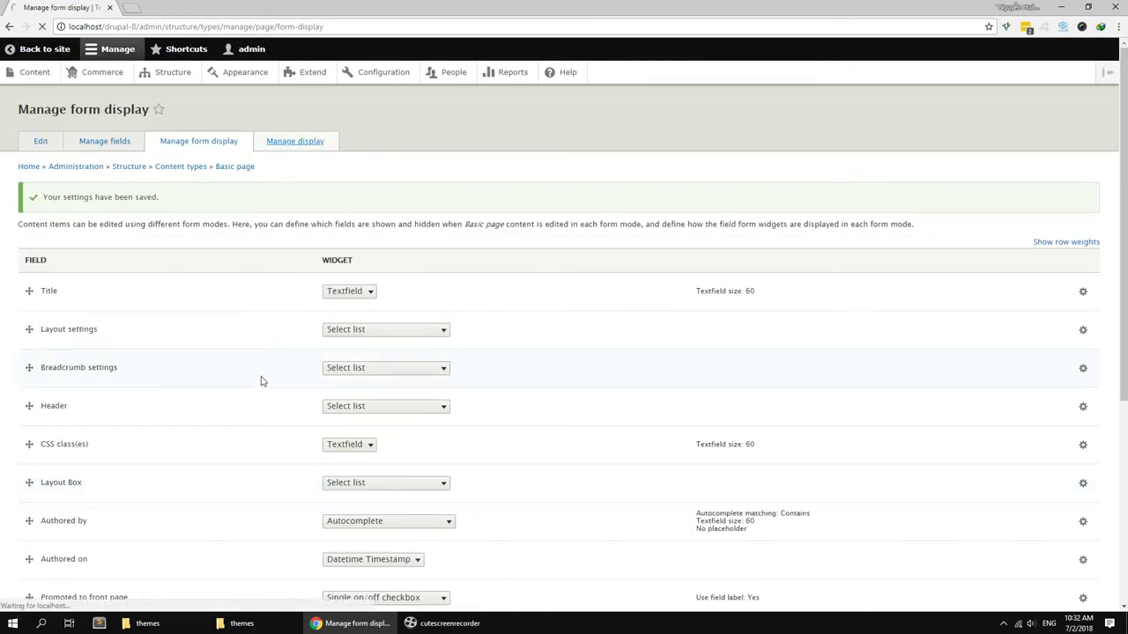
drag(30, 374, 31, 349)
click(331, 385)
click(327, 364)
click(333, 406)
click(58, 473)
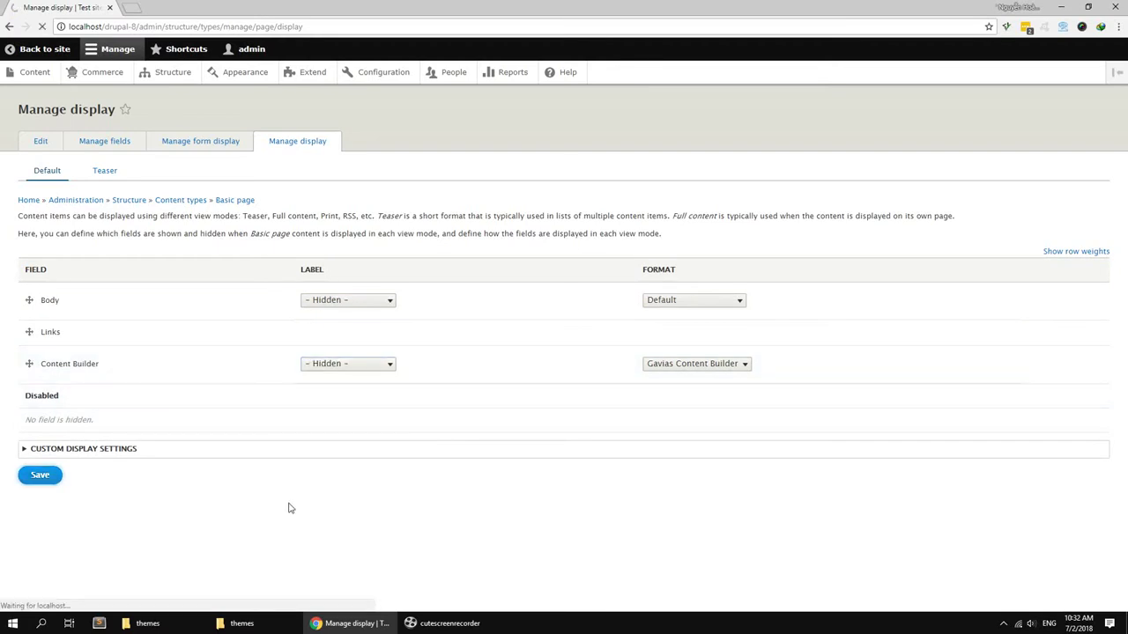
drag(27, 381, 43, 509)
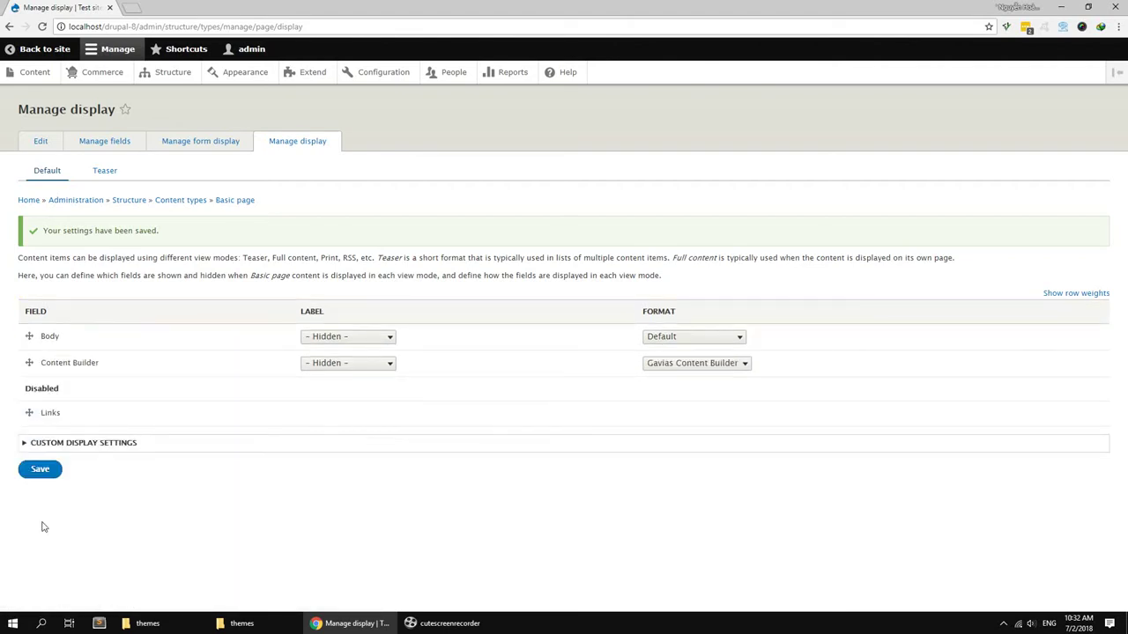
click(40, 468)
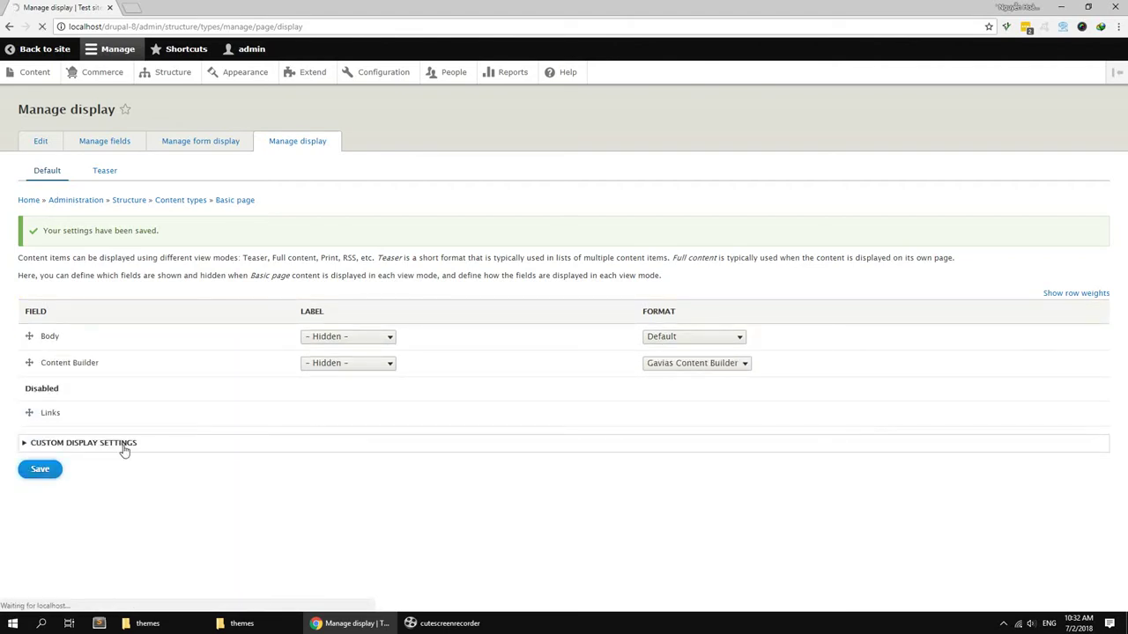
Step: Start a new Basic page content item titled "Home Page"
click(36, 72)
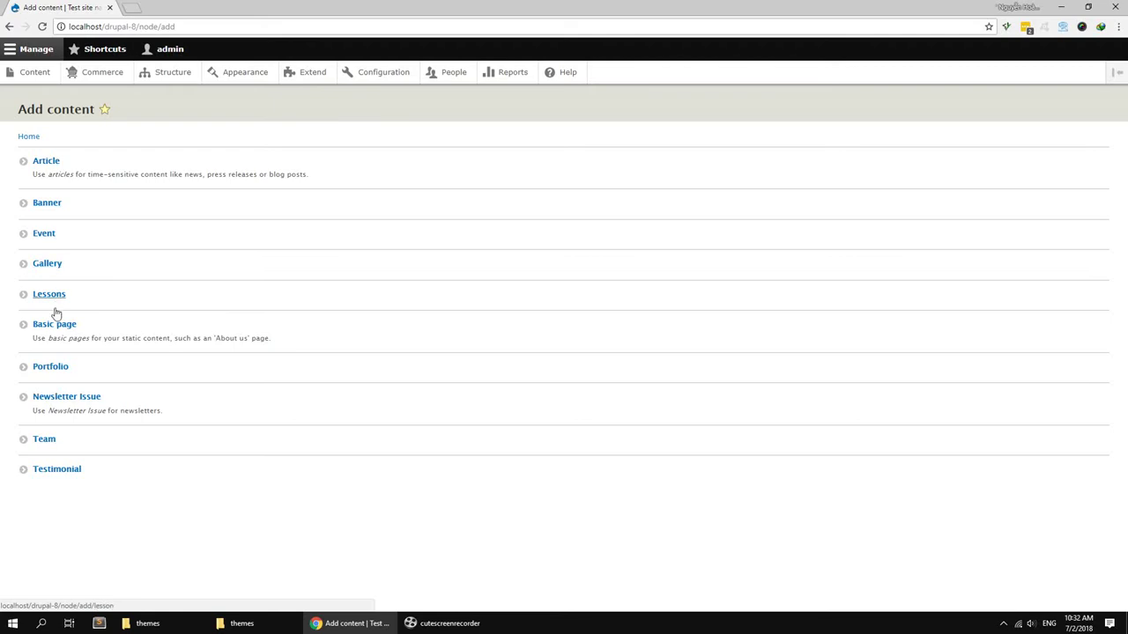
click(73, 328)
click(165, 177)
text(Home P)
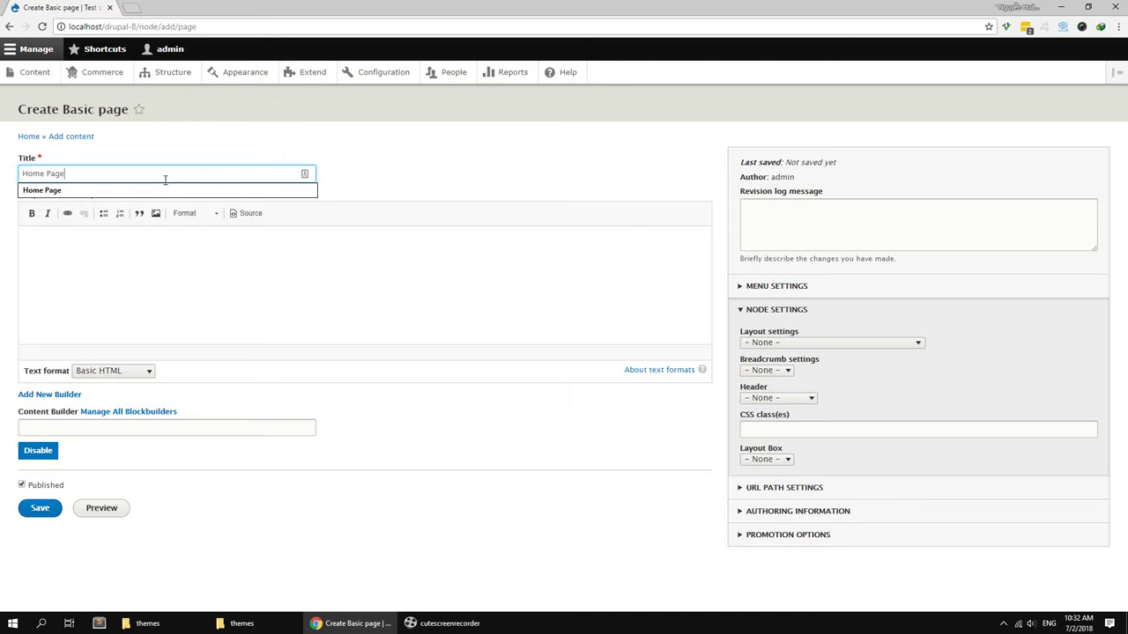
text(age)
click(247, 554)
Step: Set the page's layout to "Fullwith no sidebar (use for block builder)", disable its breadcrumb, and enter the CSS class hidden-title
click(751, 344)
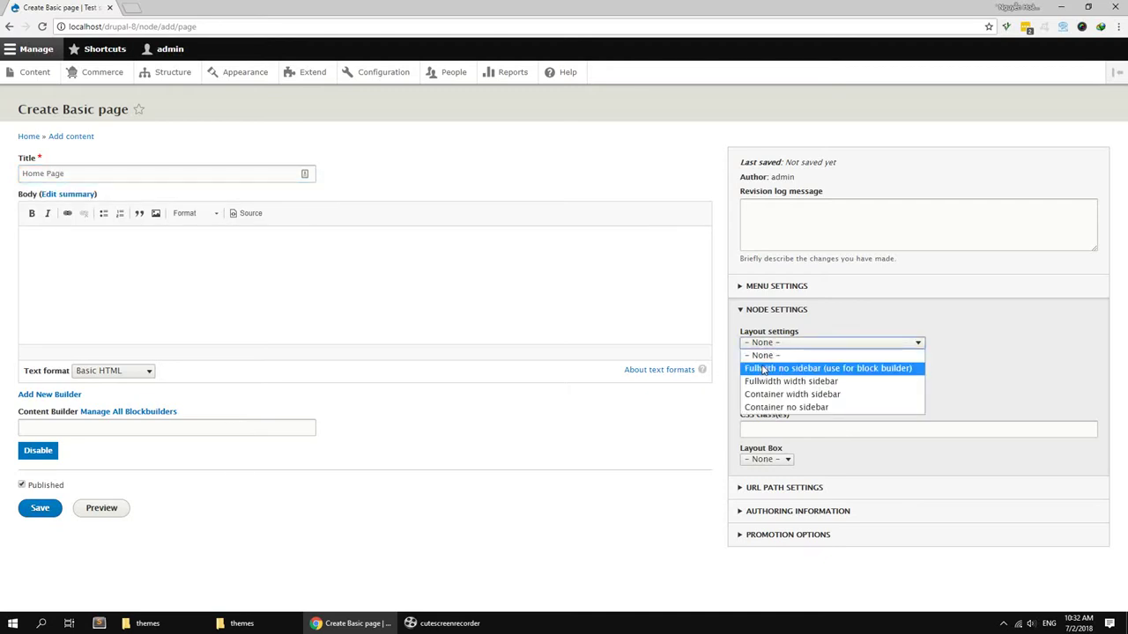
click(759, 366)
click(767, 371)
click(765, 407)
click(775, 398)
click(775, 401)
click(778, 429)
click(771, 446)
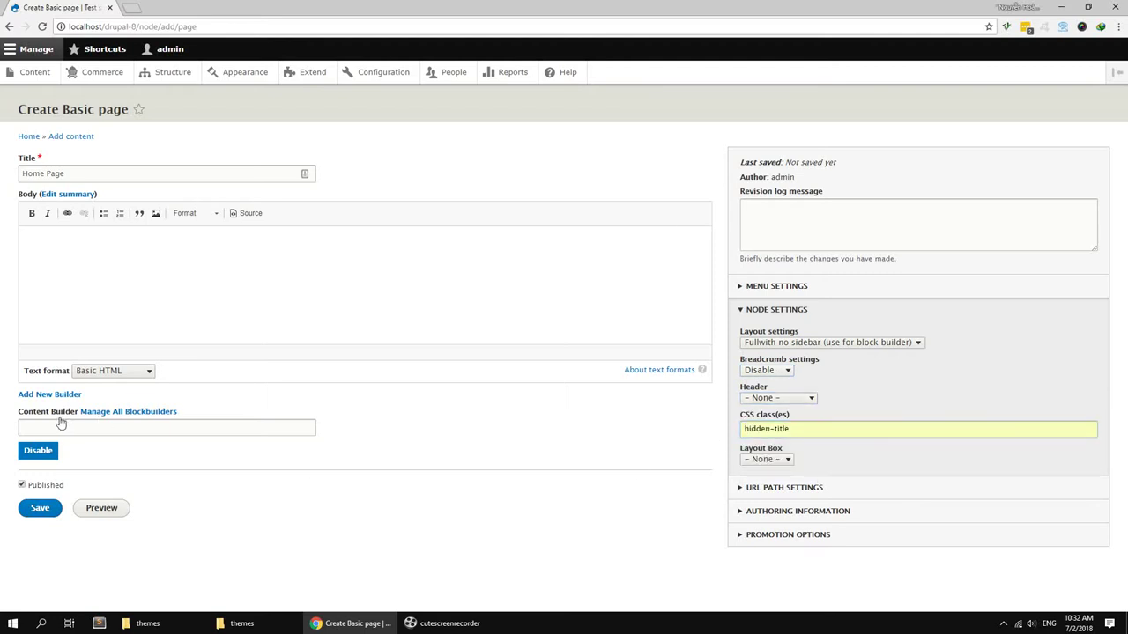
Step: Add a new content builder titled "Home Page" for the page's Content Builder field and save the page
click(37, 395)
click(284, 297)
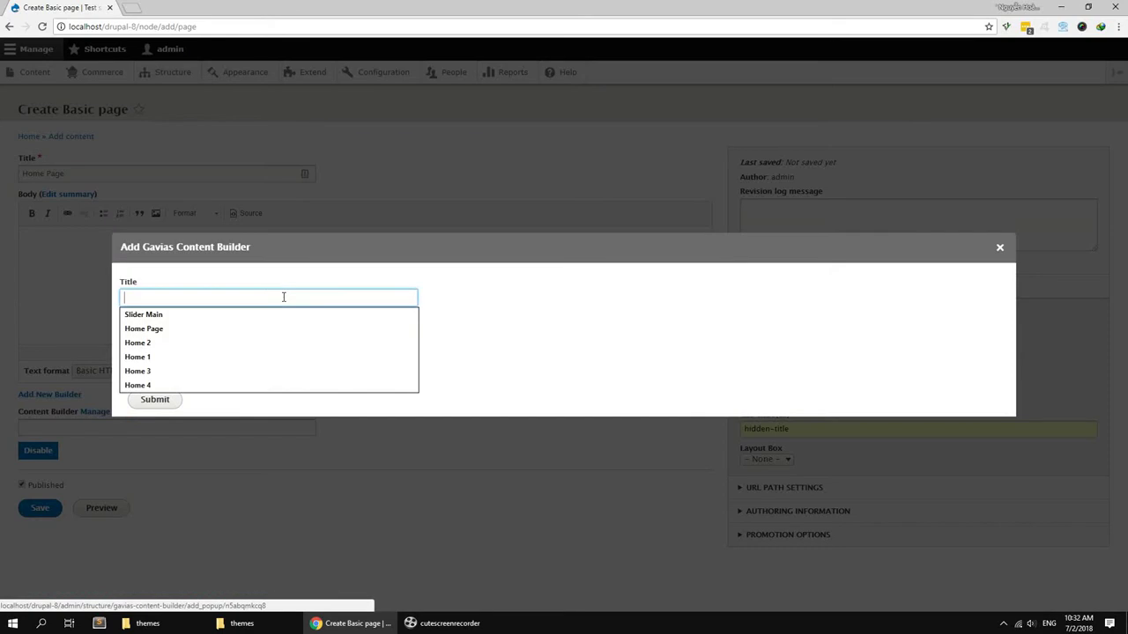
text(Home Page)
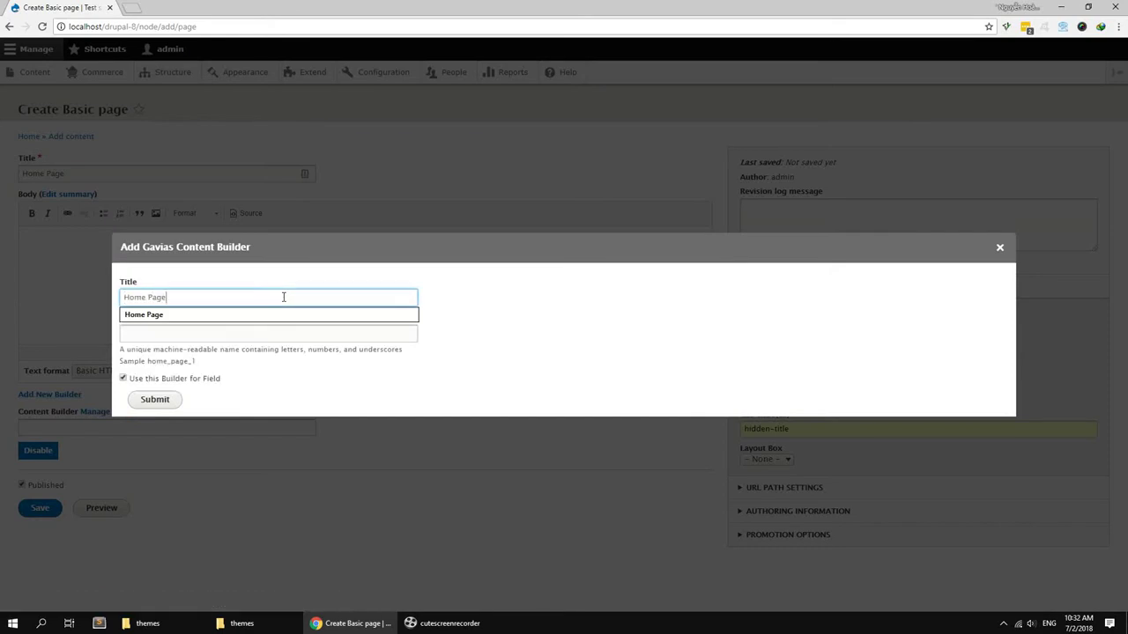
click(155, 400)
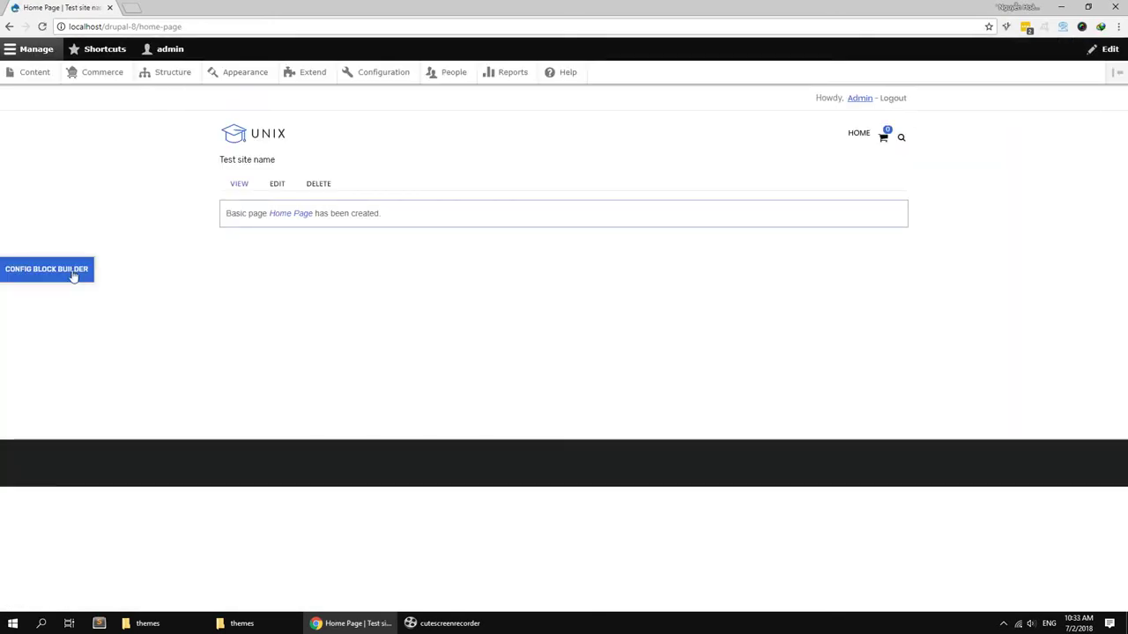
Step: Open the import form for the page's Home Page builder and extract files_export_content_builder.zip in the theme package folder in File Explorer
click(275, 186)
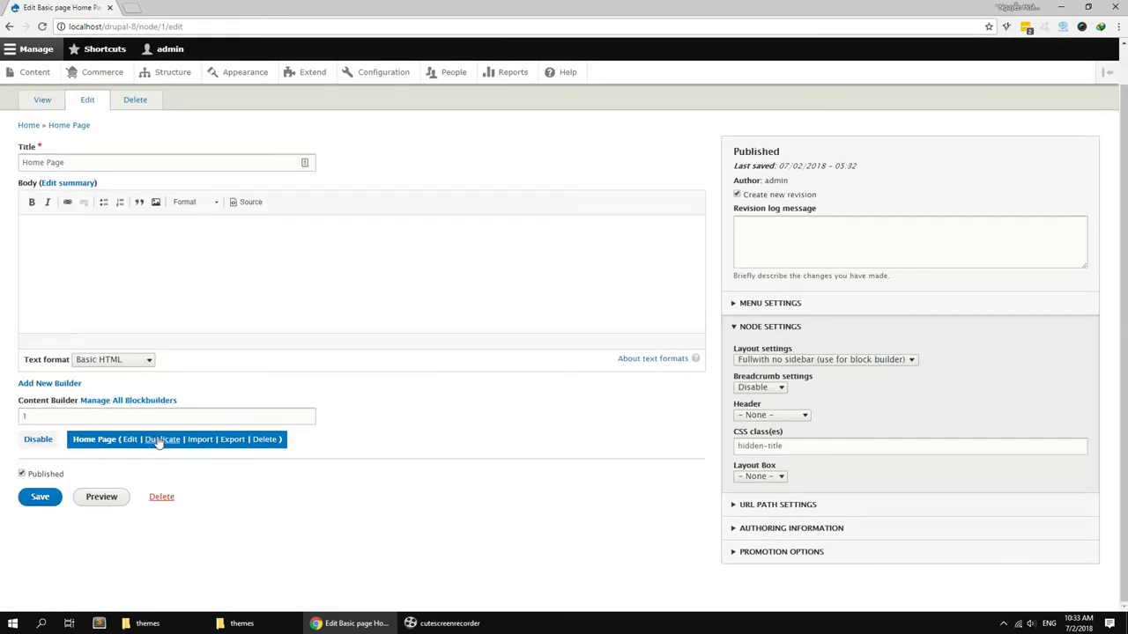
click(201, 440)
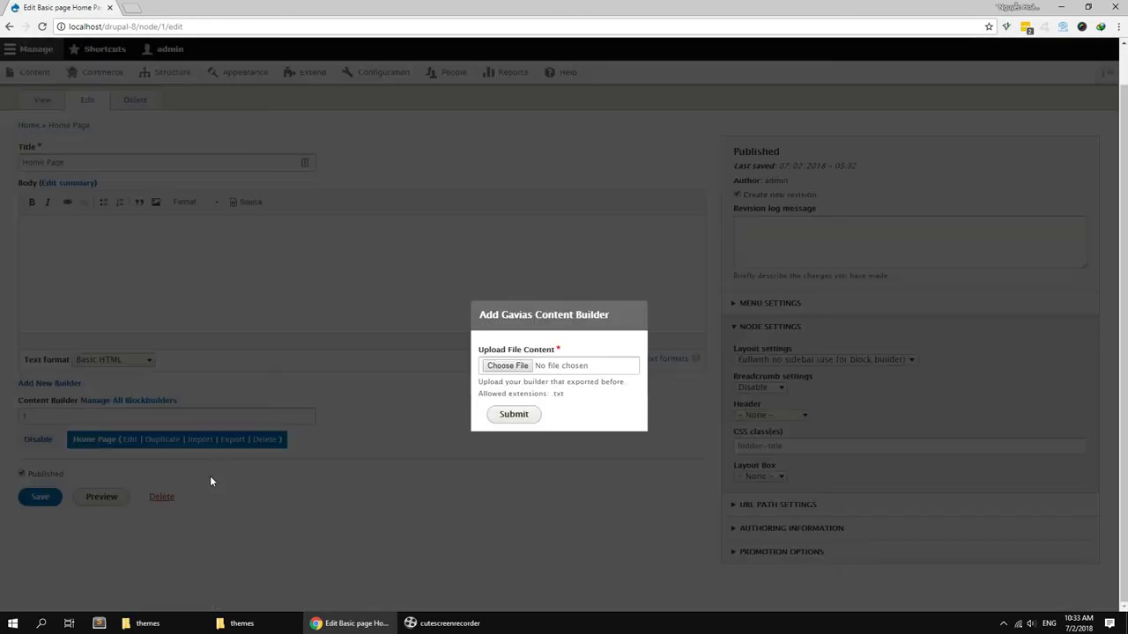
click(254, 628)
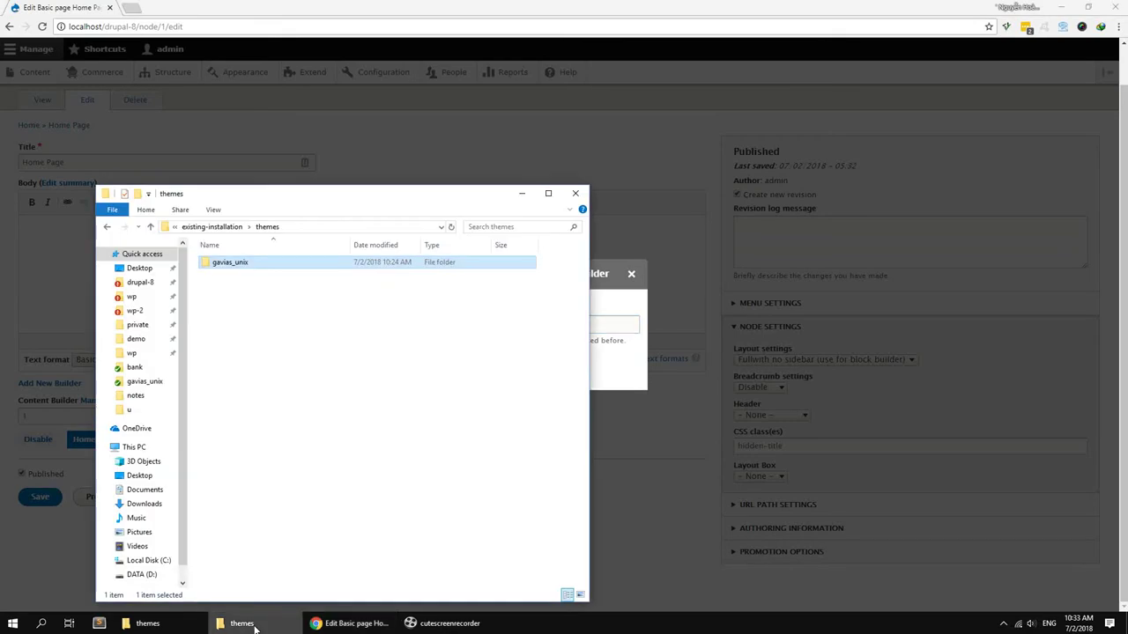
click(221, 227)
click(294, 229)
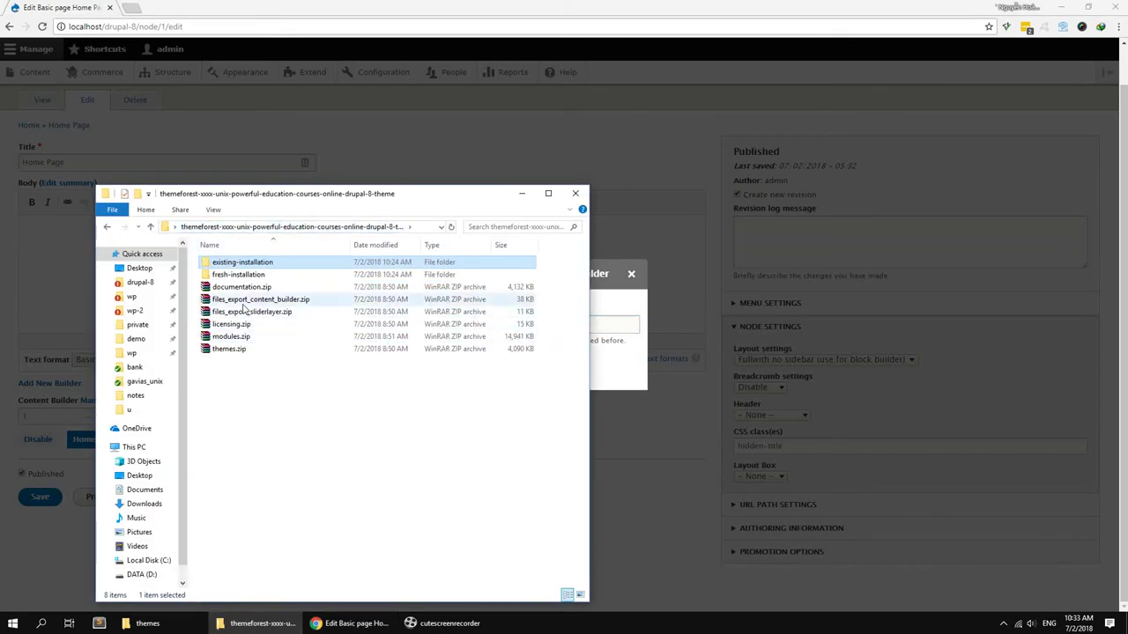
click(246, 301)
right_click(248, 304)
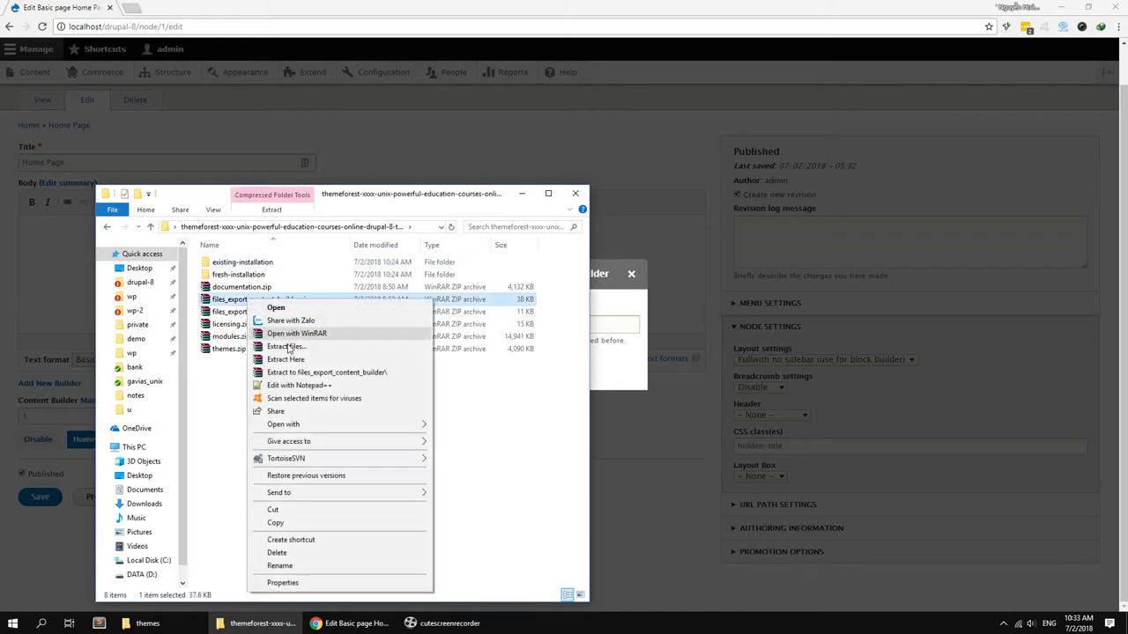
click(289, 372)
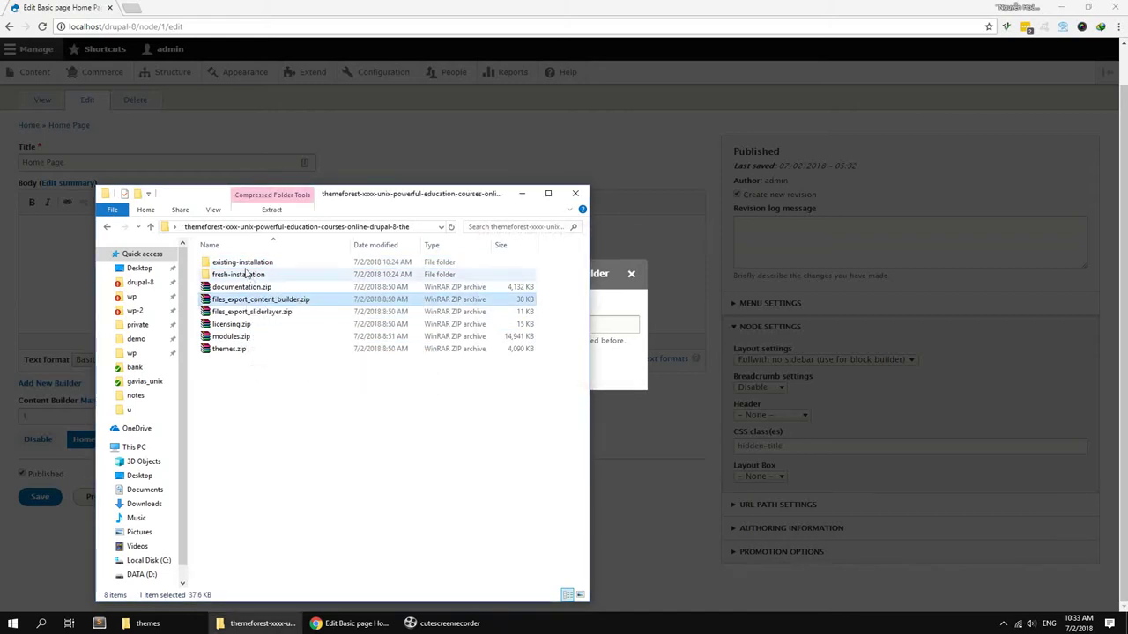
Step: Import the home page export text file from the extracted files_export_content_builder folder into the builder and save the page
double_click(251, 362)
drag(233, 198, 799, 192)
double_click(805, 259)
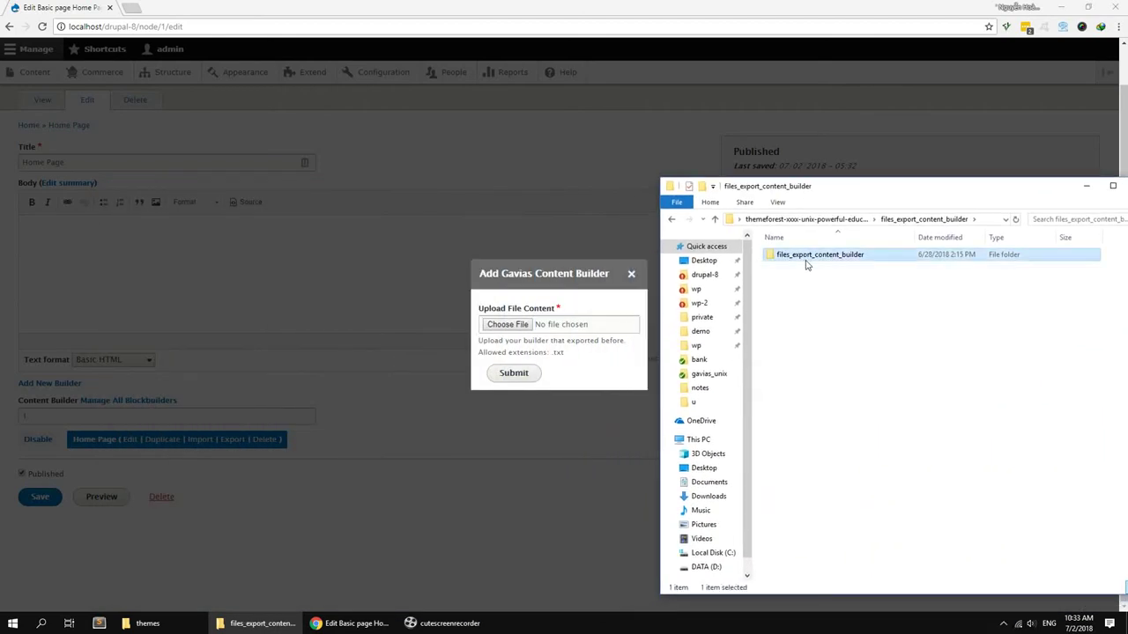
click(795, 453)
drag(802, 453, 529, 324)
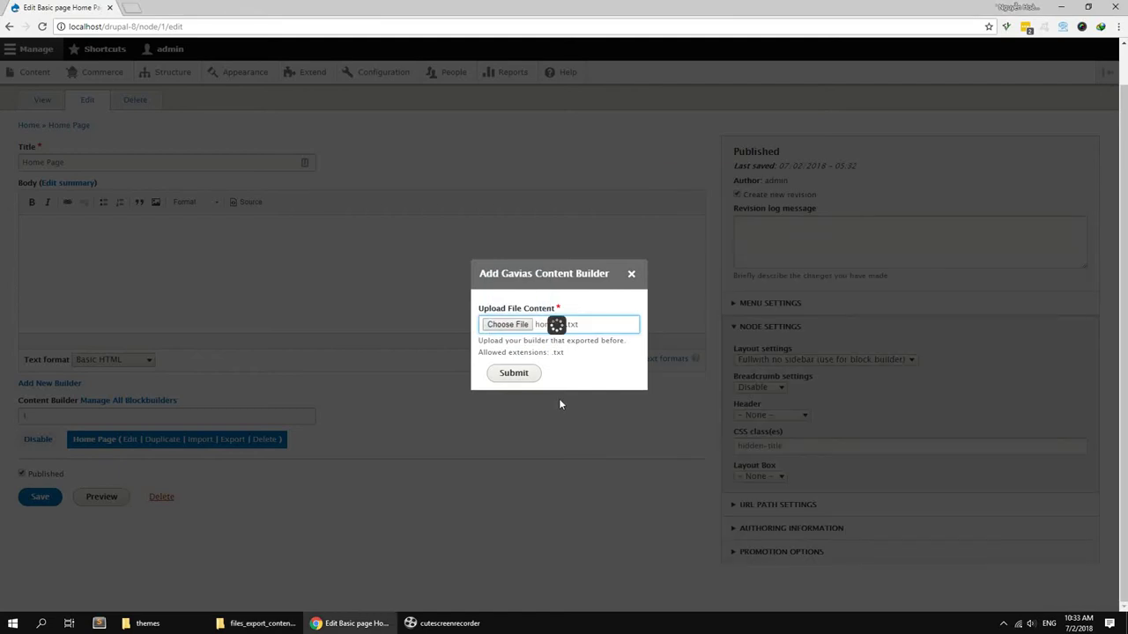
click(519, 376)
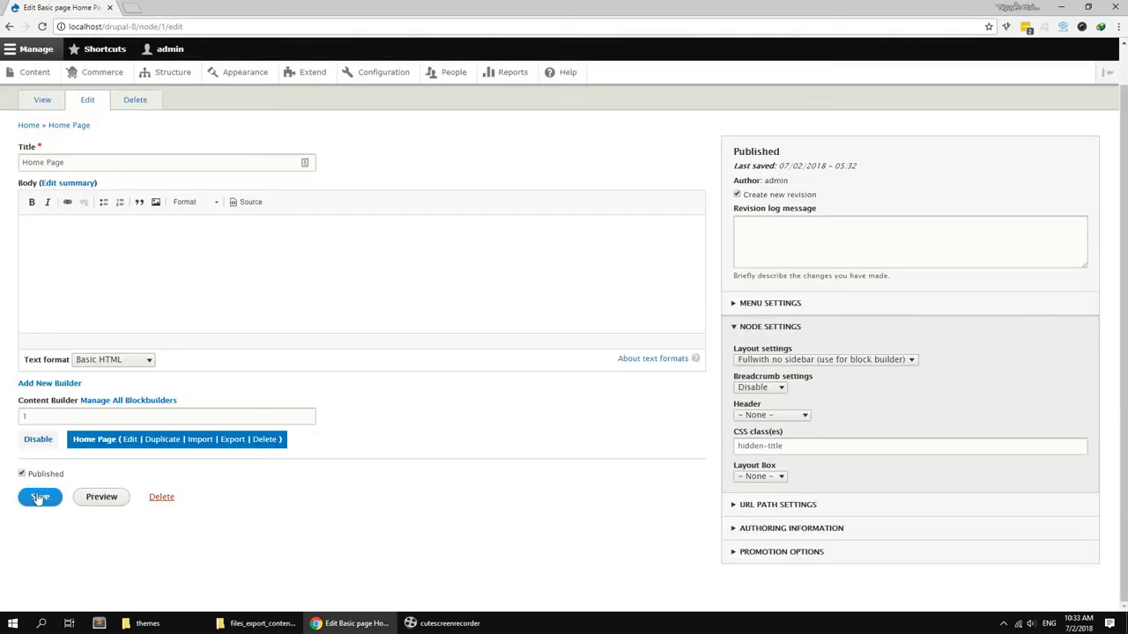
drag(138, 26, 168, 27)
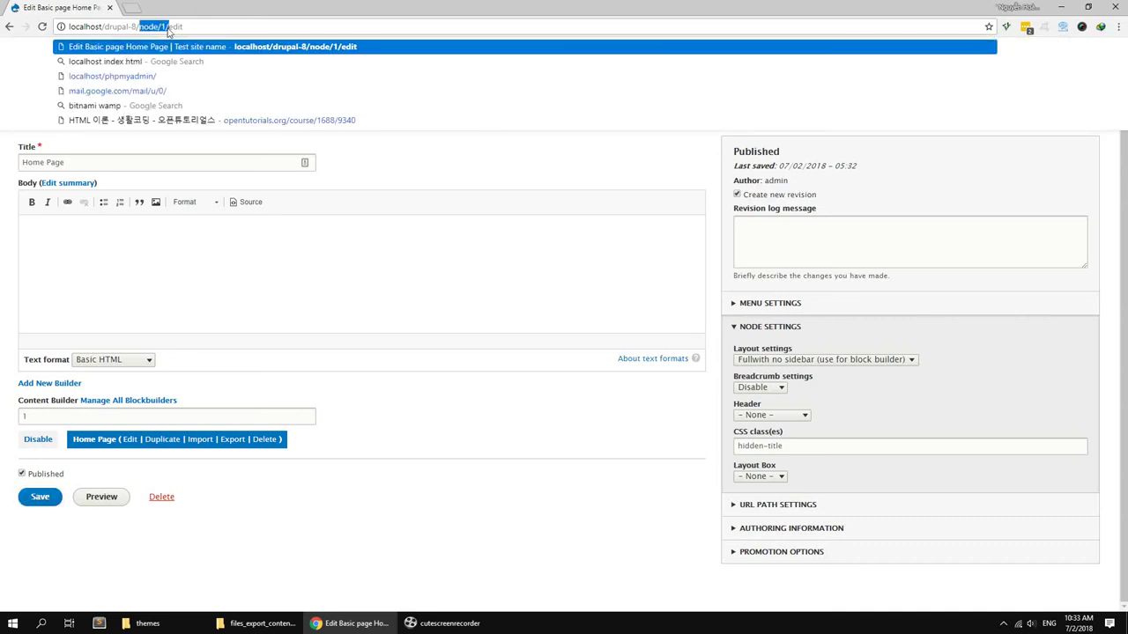
click(40, 496)
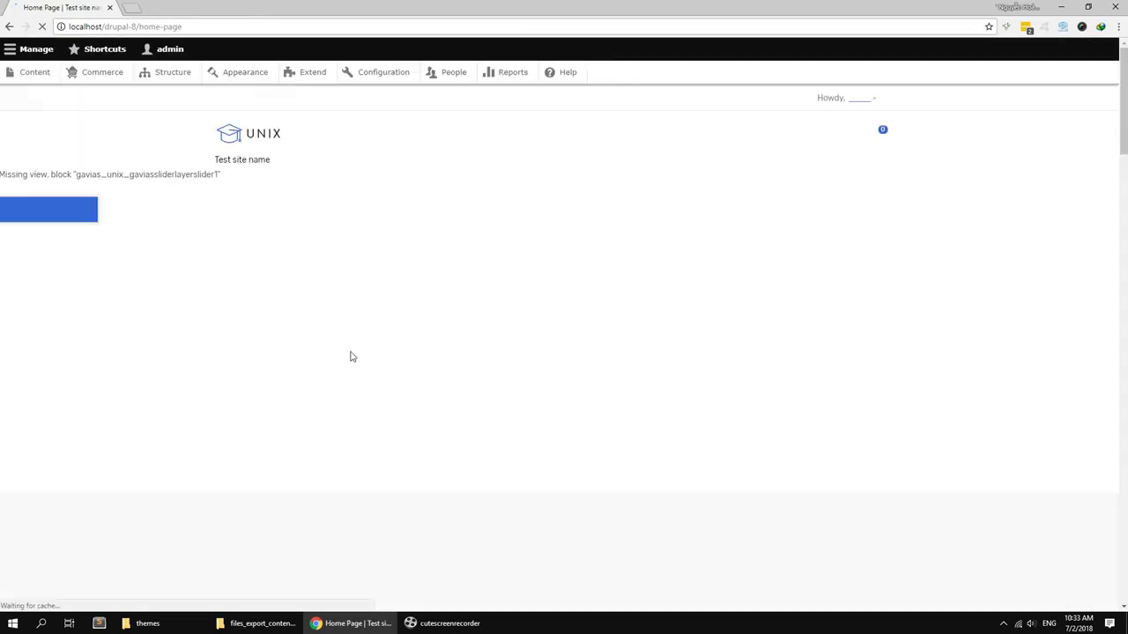
Step: Review the imported sections of the home page and the slider block message above them
scroll(351, 355, down, 15)
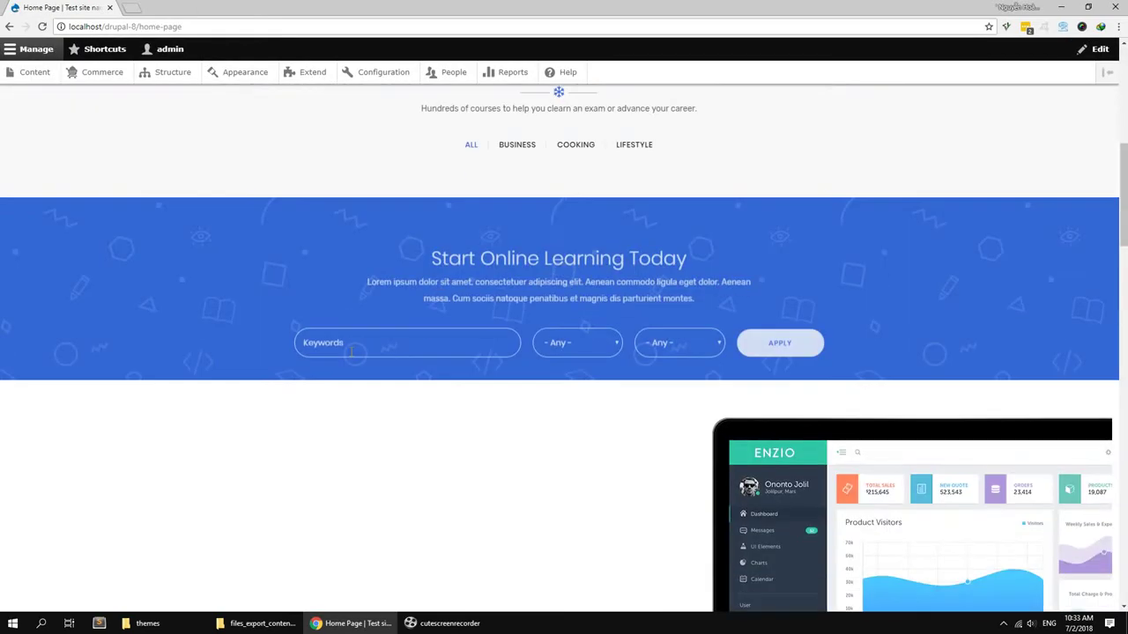
scroll(350, 356, up, 2)
scroll(351, 356, down, 7)
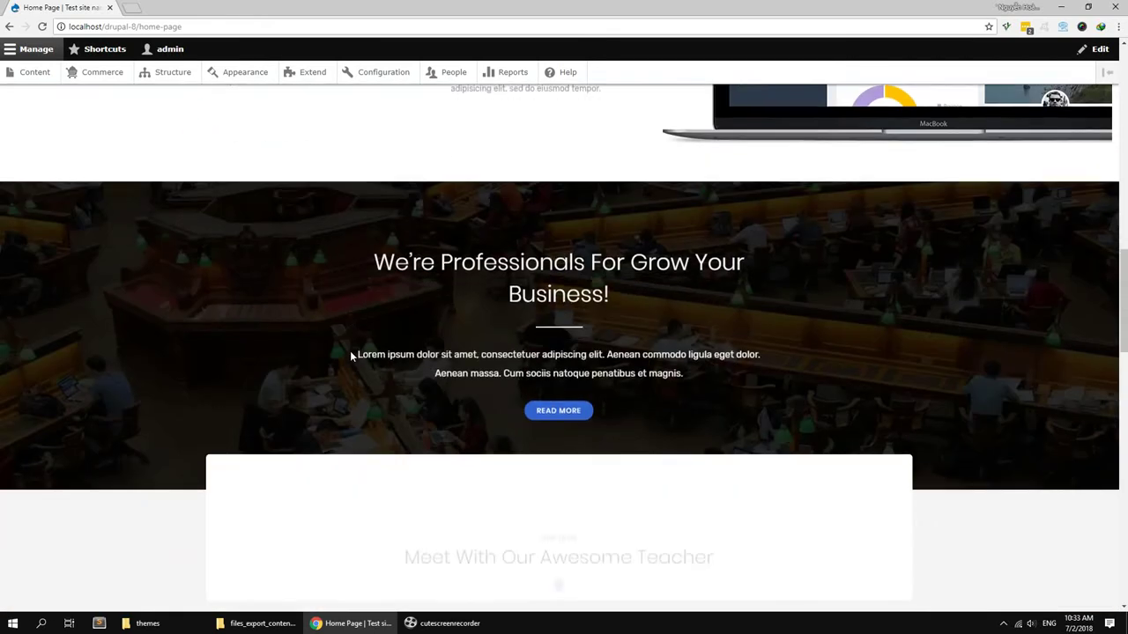
scroll(351, 356, up, 5)
scroll(351, 356, up, 12)
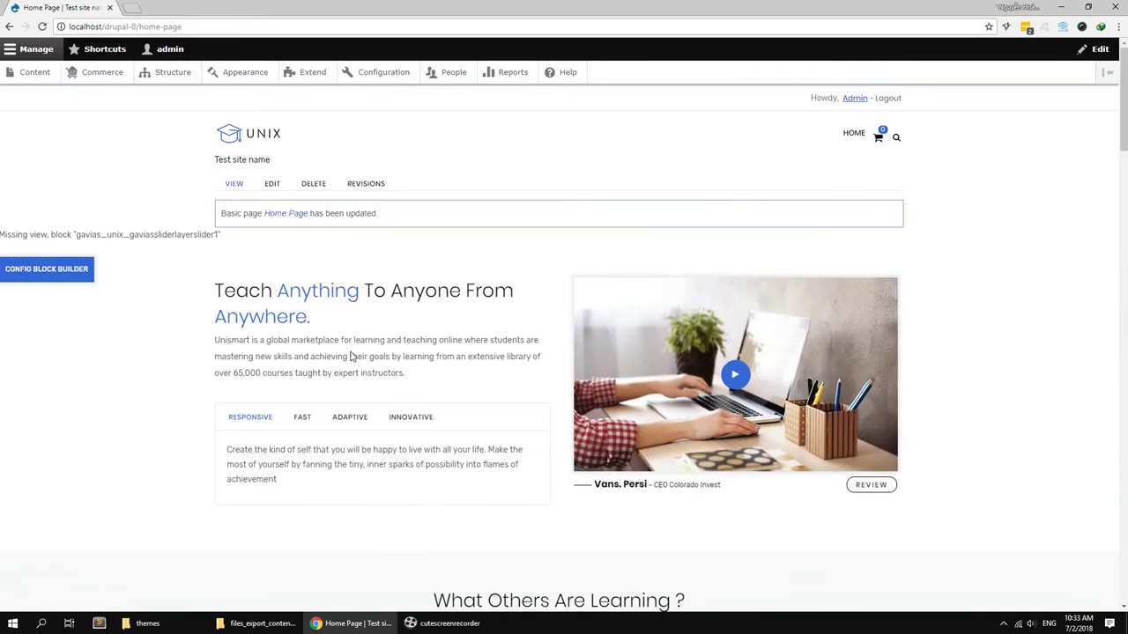
drag(90, 235, 217, 234)
click(133, 384)
Step: Create a Gavias Slider Layer group titled "Slider Main"
click(171, 74)
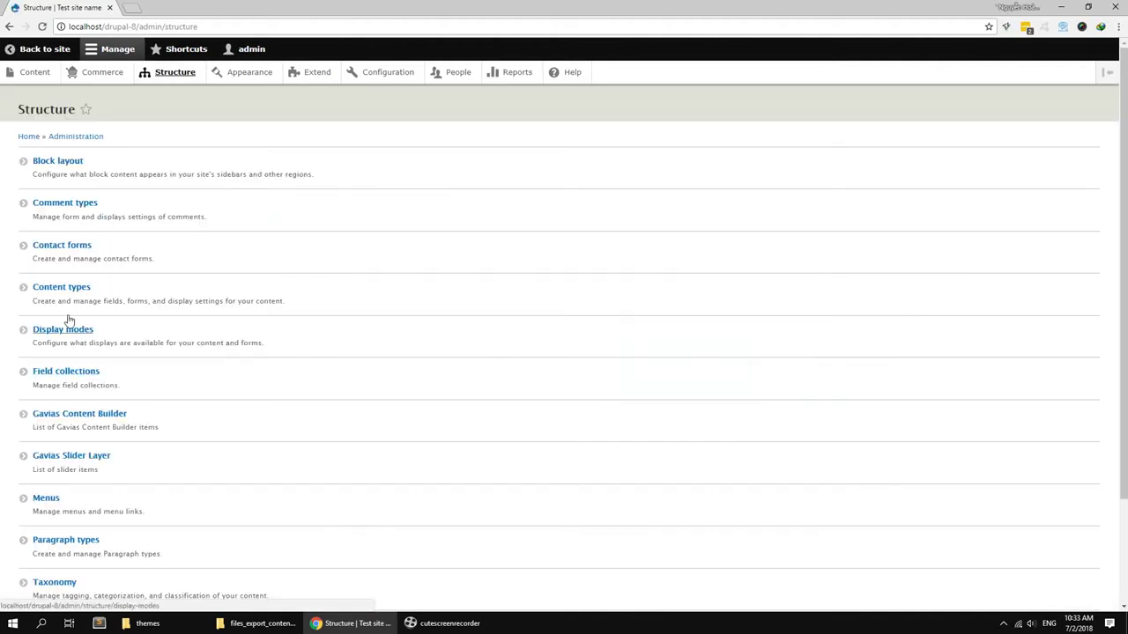
click(69, 460)
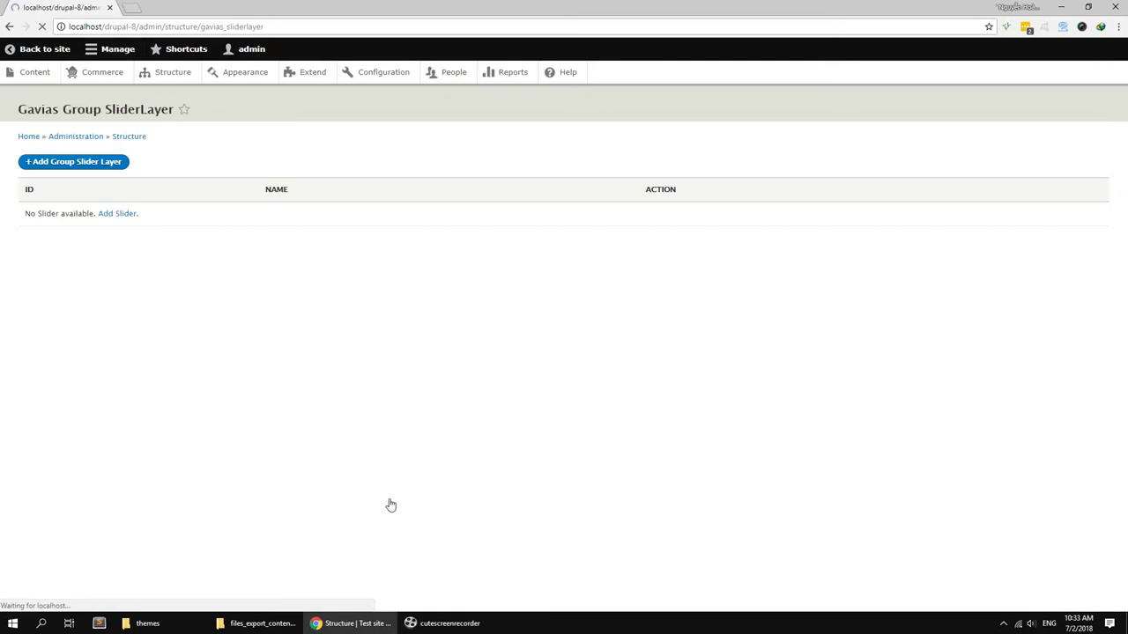
click(106, 165)
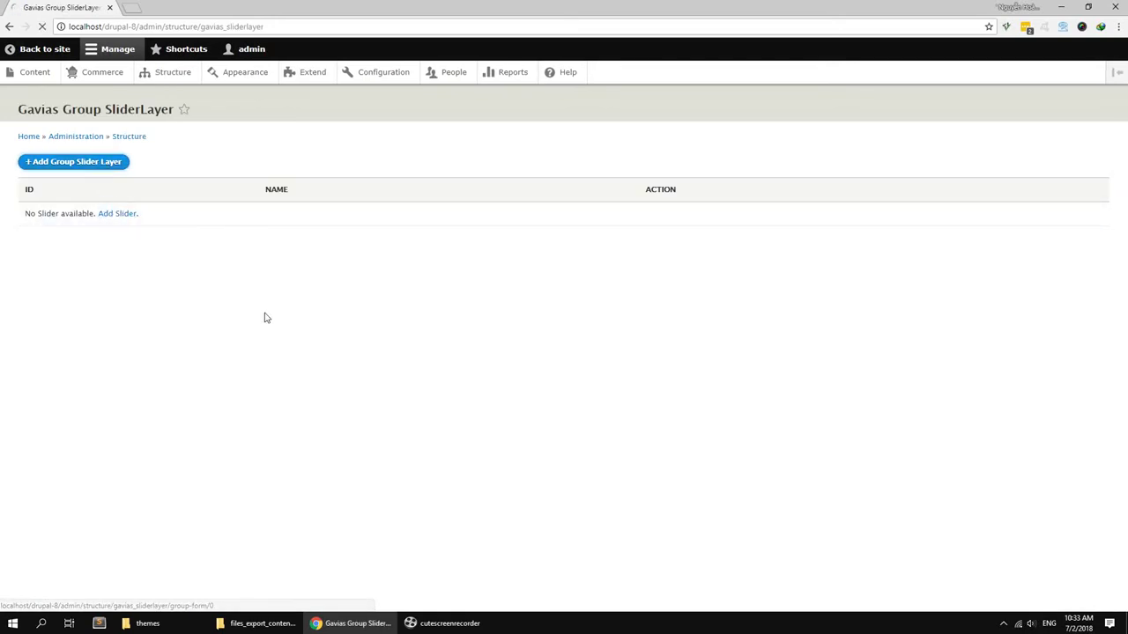
click(133, 173)
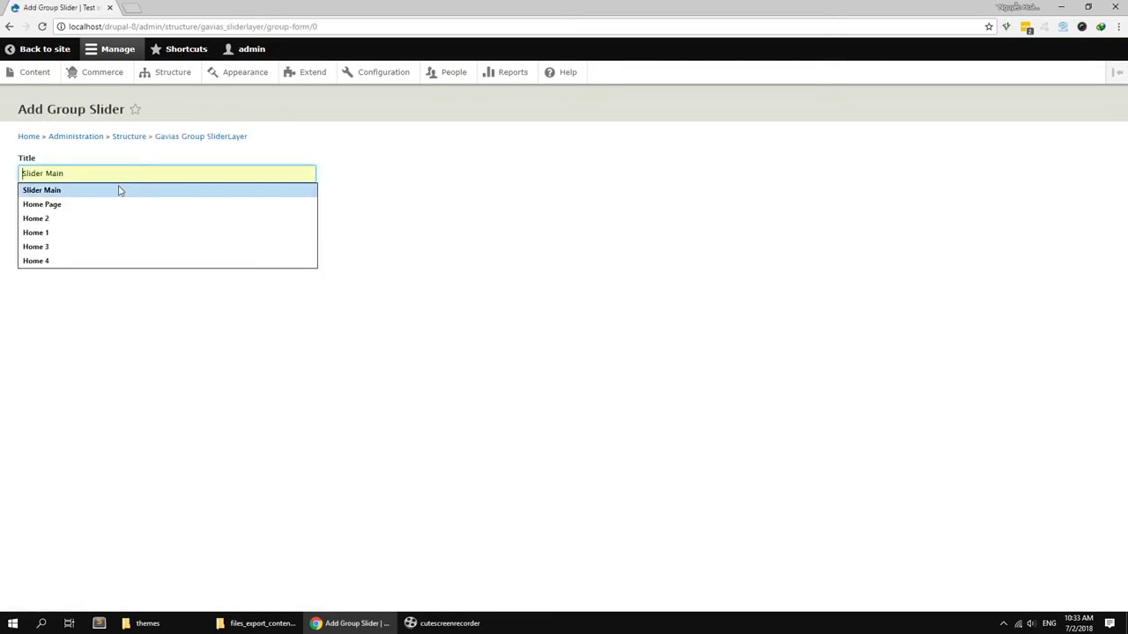
click(118, 188)
click(55, 198)
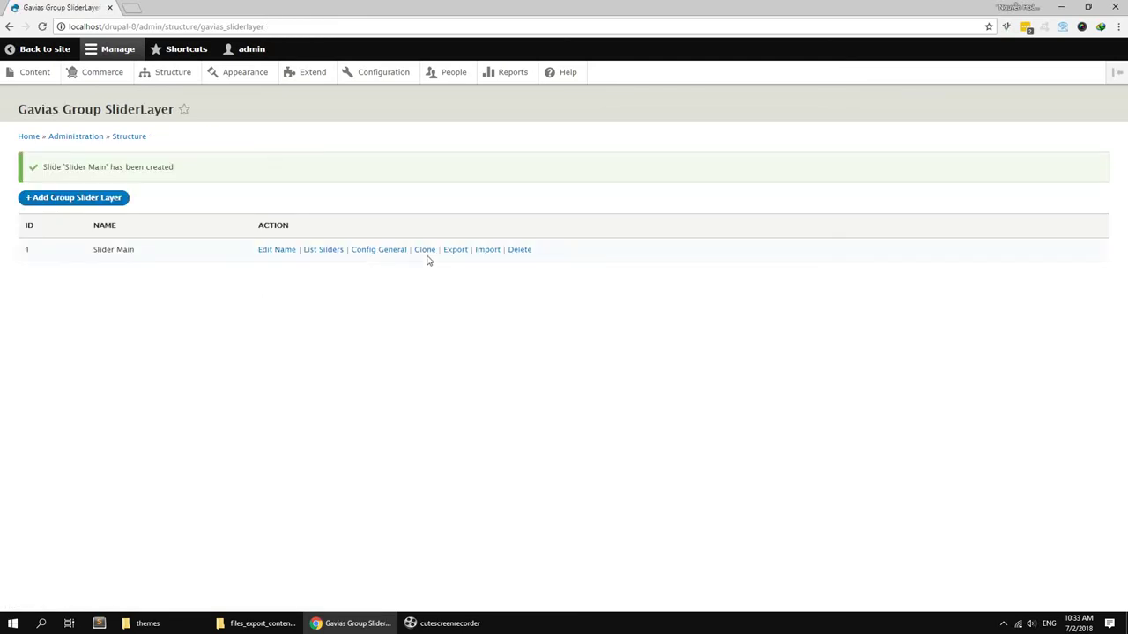
Step: Open the import form for the Slider Main group and go to the theme package's main folder in File Explorer
click(481, 252)
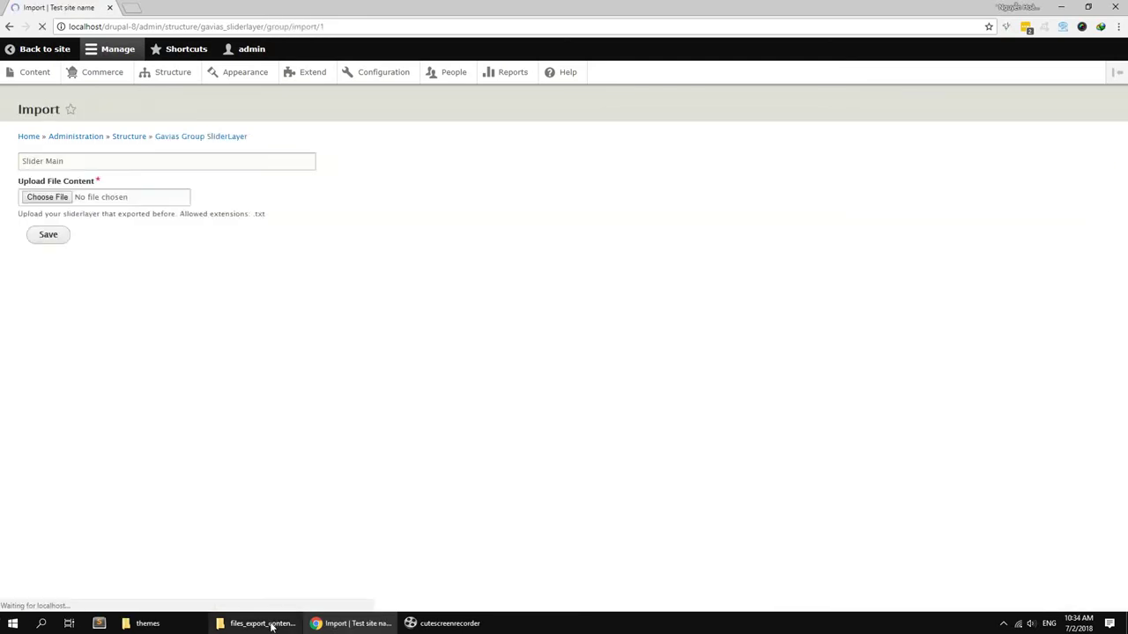
click(204, 623)
click(253, 623)
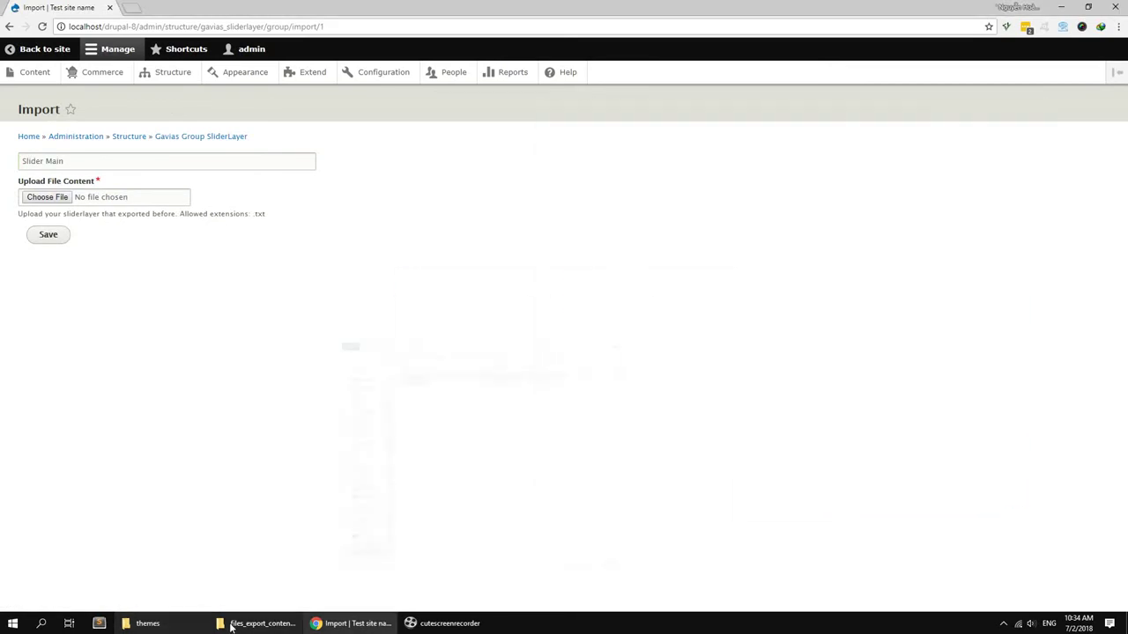
click(793, 218)
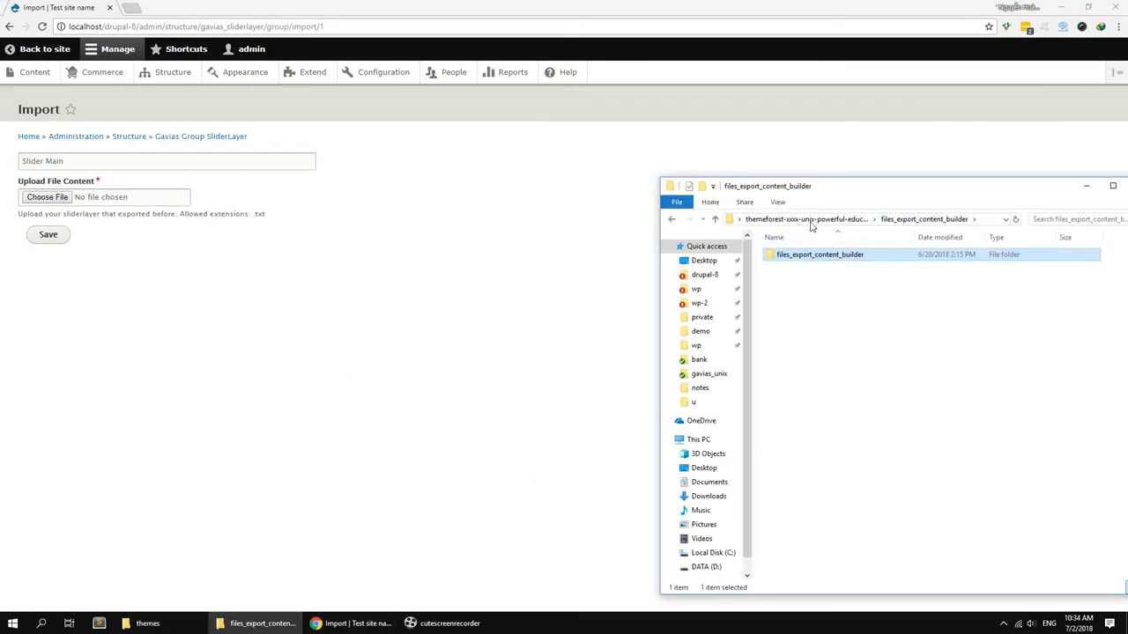
click(815, 219)
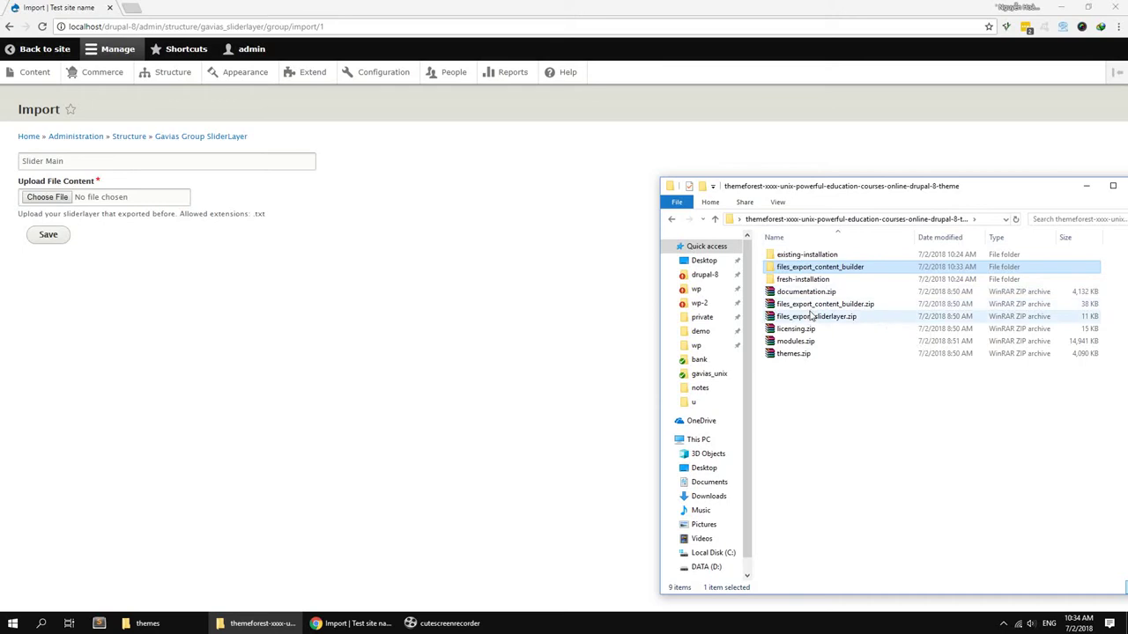
Step: Extract files_export_sliderlayer.zip into its own folder and import slider-main.txt into the Slider Main group
click(820, 318)
right_click(824, 323)
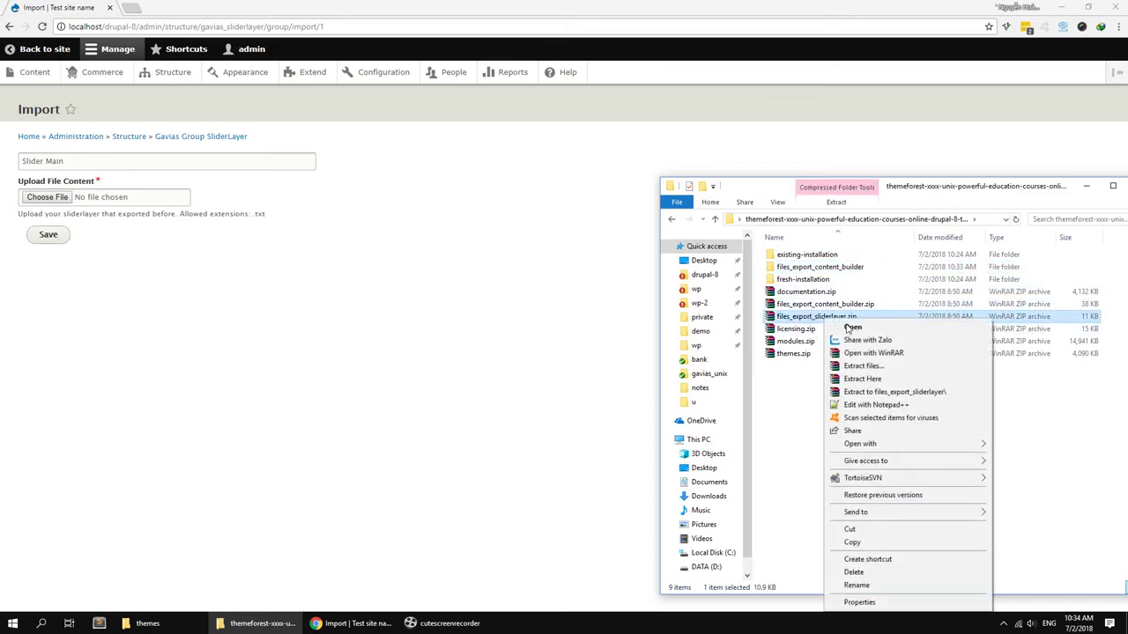
click(868, 372)
double_click(819, 366)
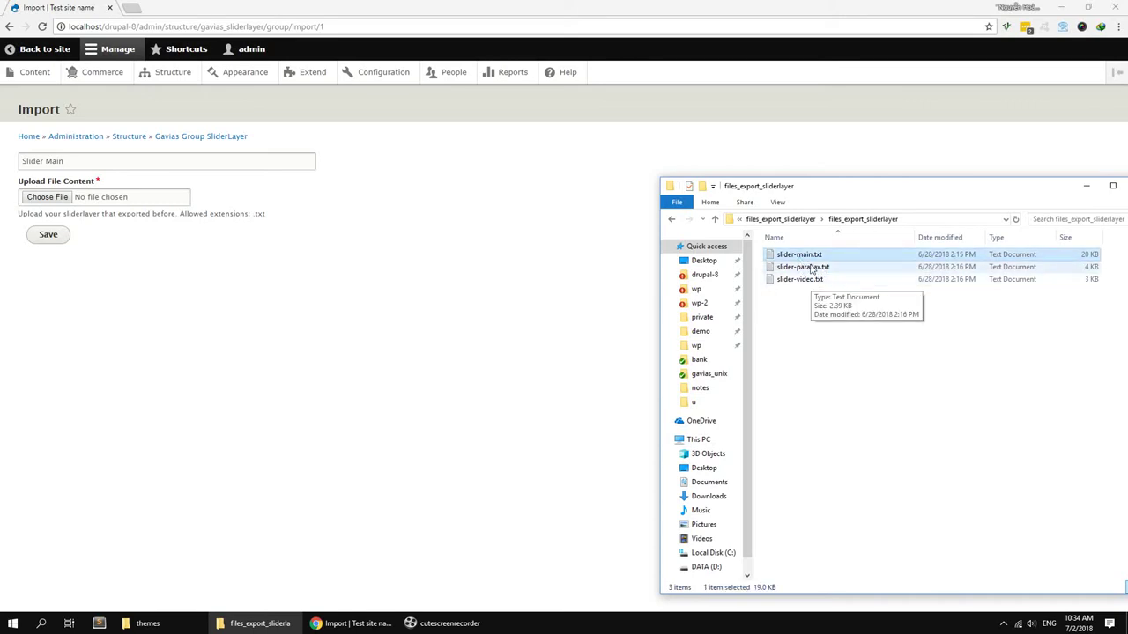
drag(798, 254, 73, 208)
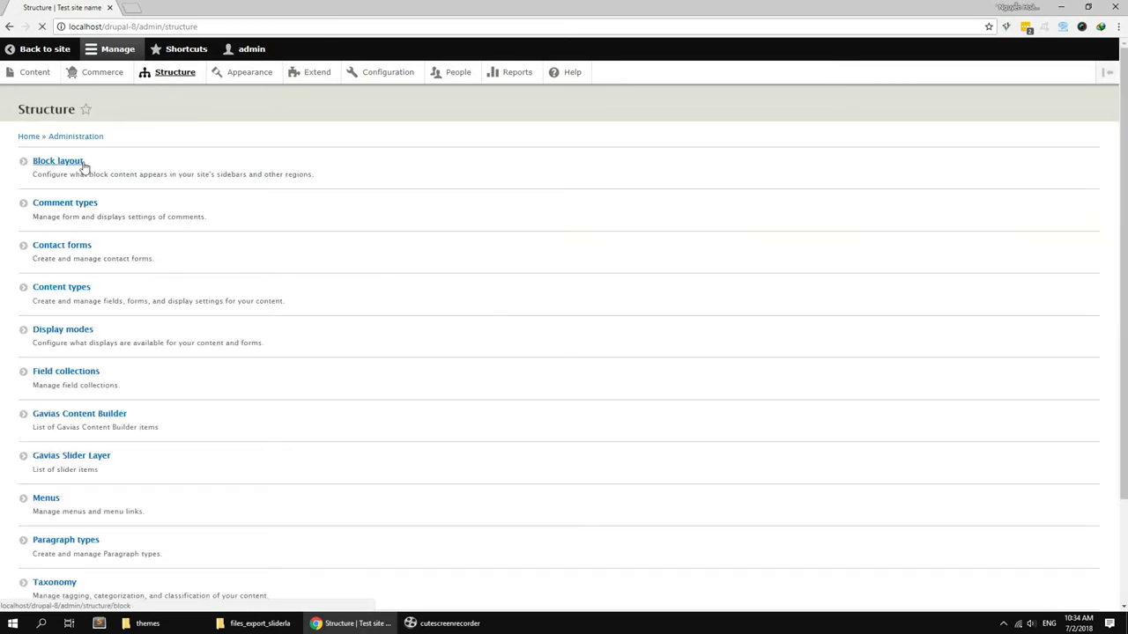
Step: In the block layout, filter the blocks by "sli" and place "Gavias SliderLayer - Slider Main" in the Other region
scroll(344, 359, down, 20)
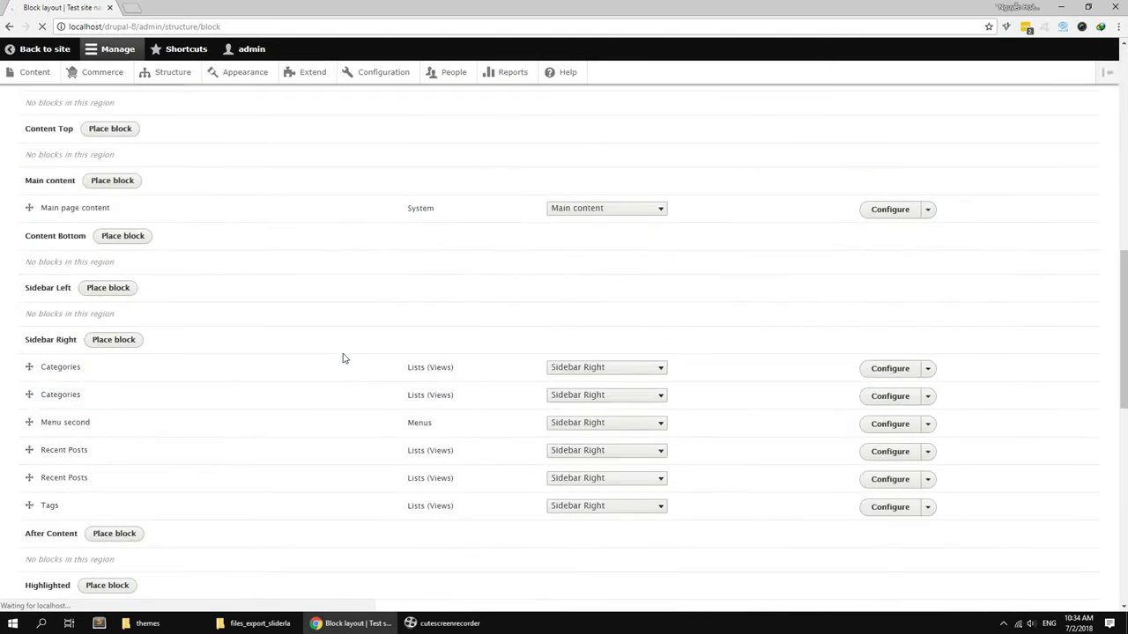
click(83, 350)
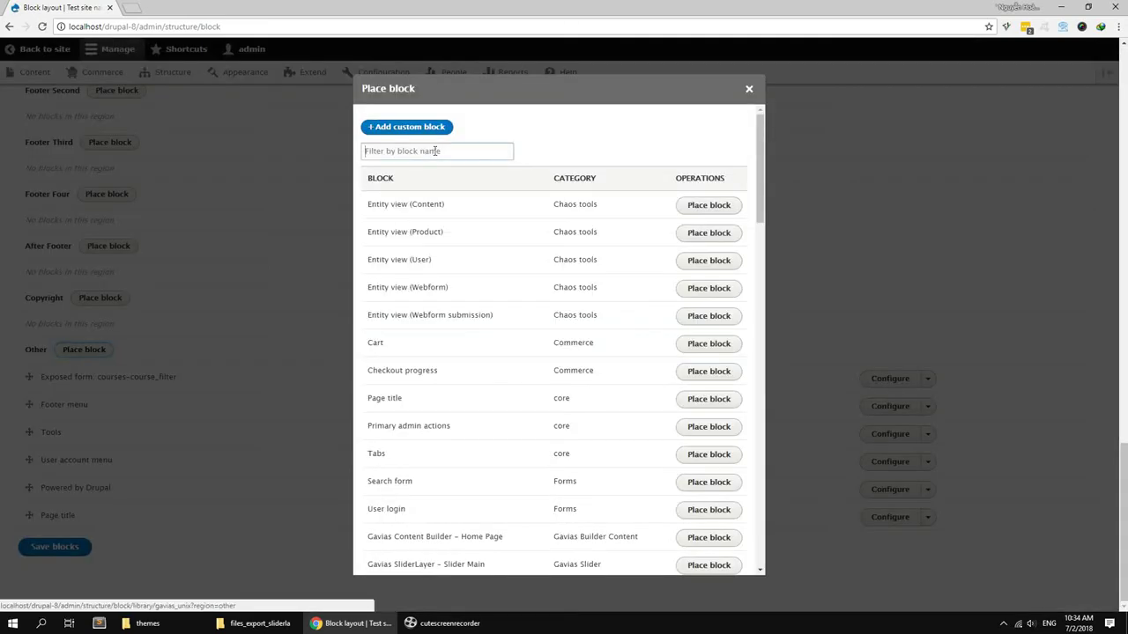
click(434, 150)
text(sli)
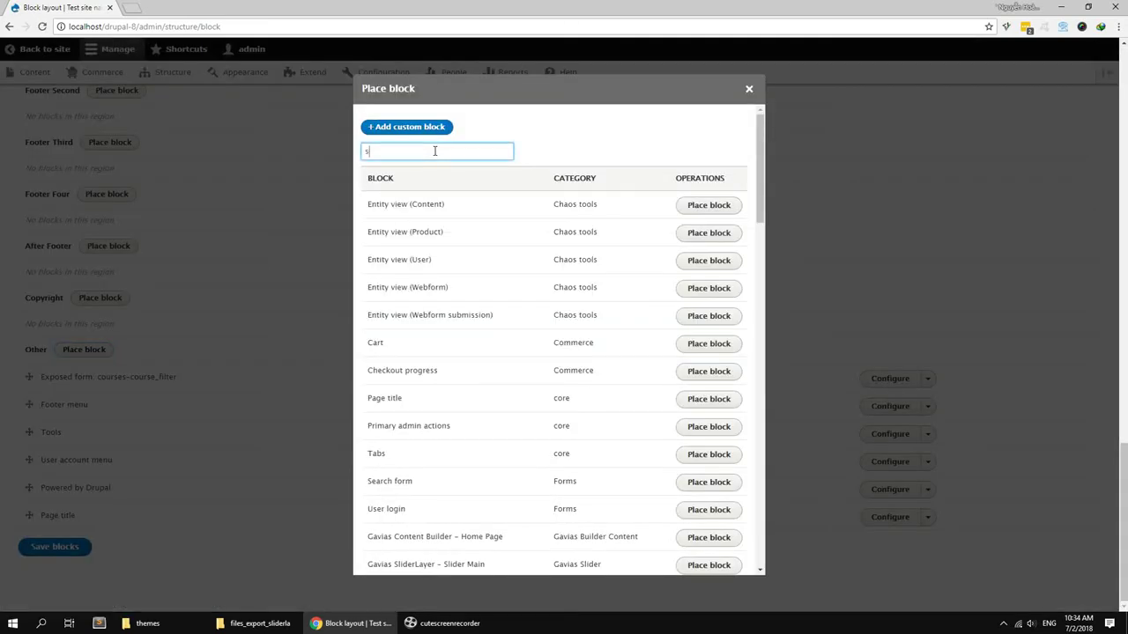
click(701, 210)
click(388, 202)
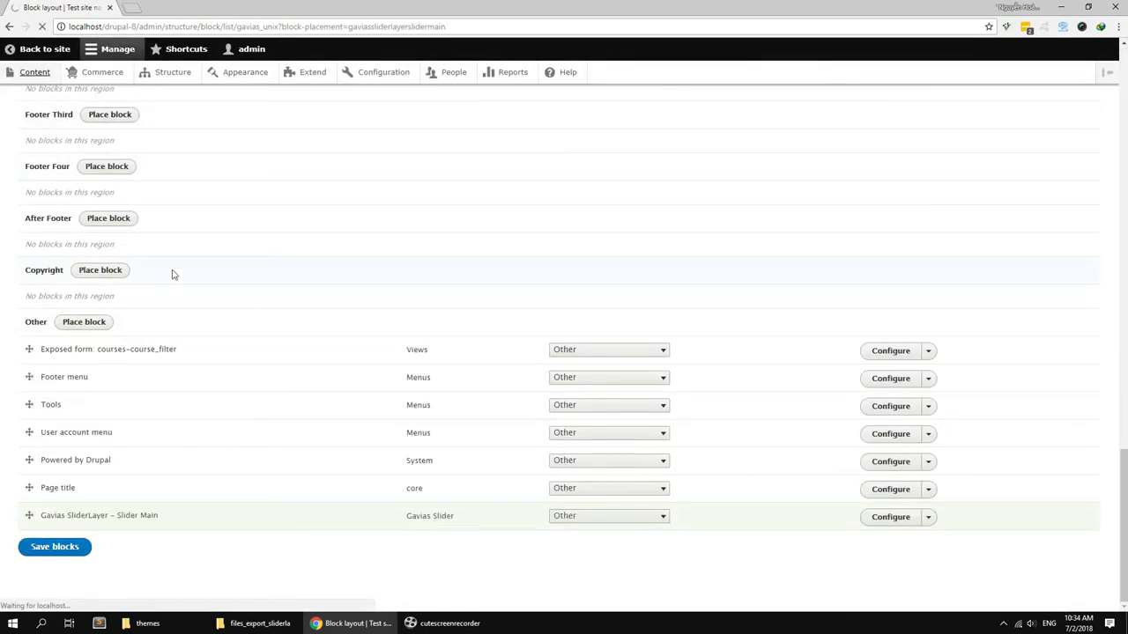
Step: In the Home Page builder's Slider row, set the Drupal Block to "Gavias SliderLayer - Slider Main", save the configuration and return to the page
right_click(68, 387)
click(101, 393)
click(164, 9)
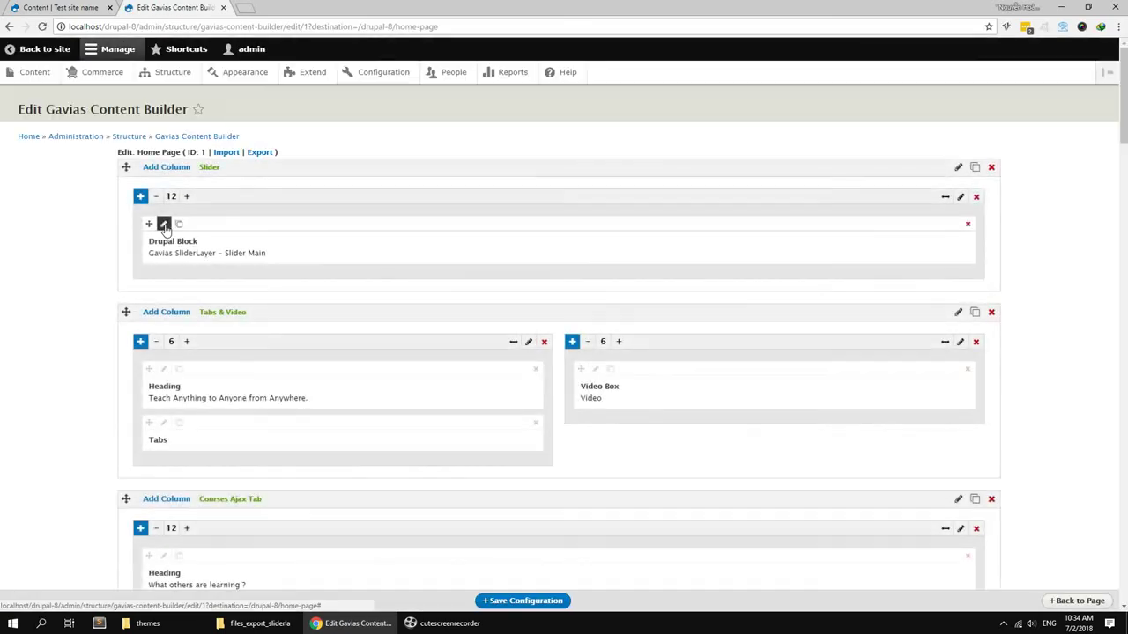
click(164, 226)
click(352, 212)
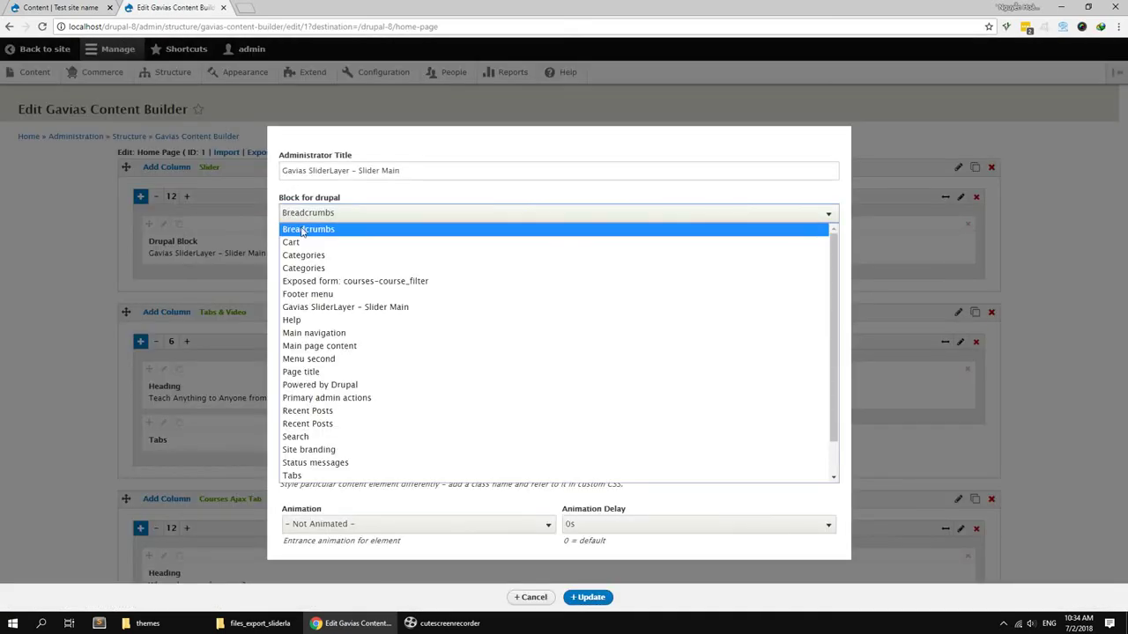
click(358, 307)
click(588, 597)
click(561, 601)
click(1071, 603)
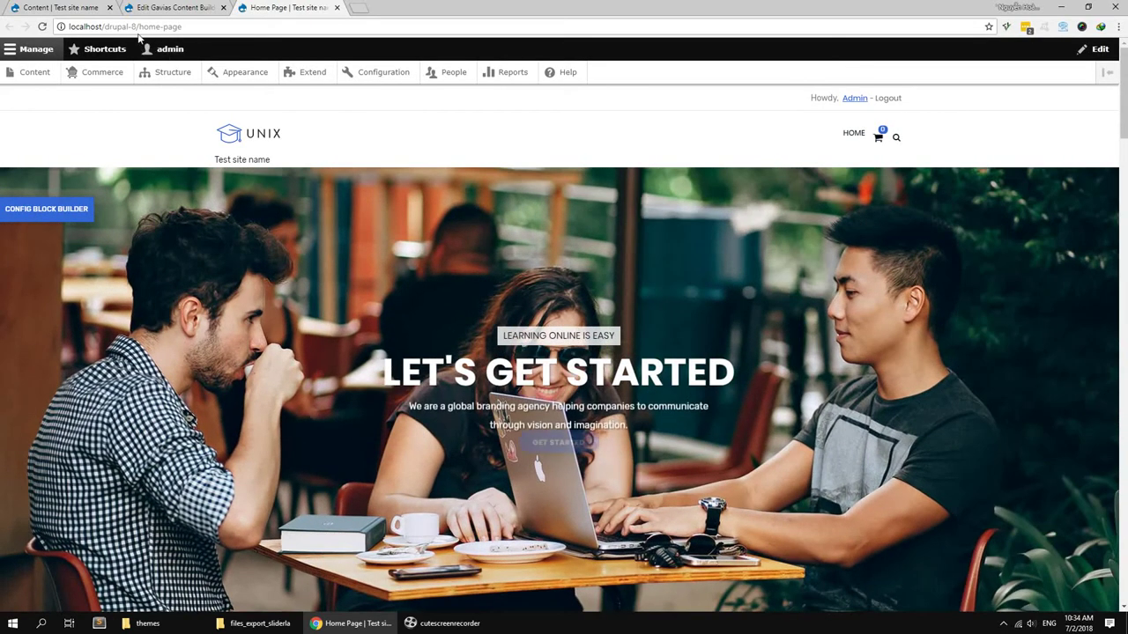
Step: Set the default front page in the basic site settings to /home-page and save the configuration
click(137, 27)
click(136, 27)
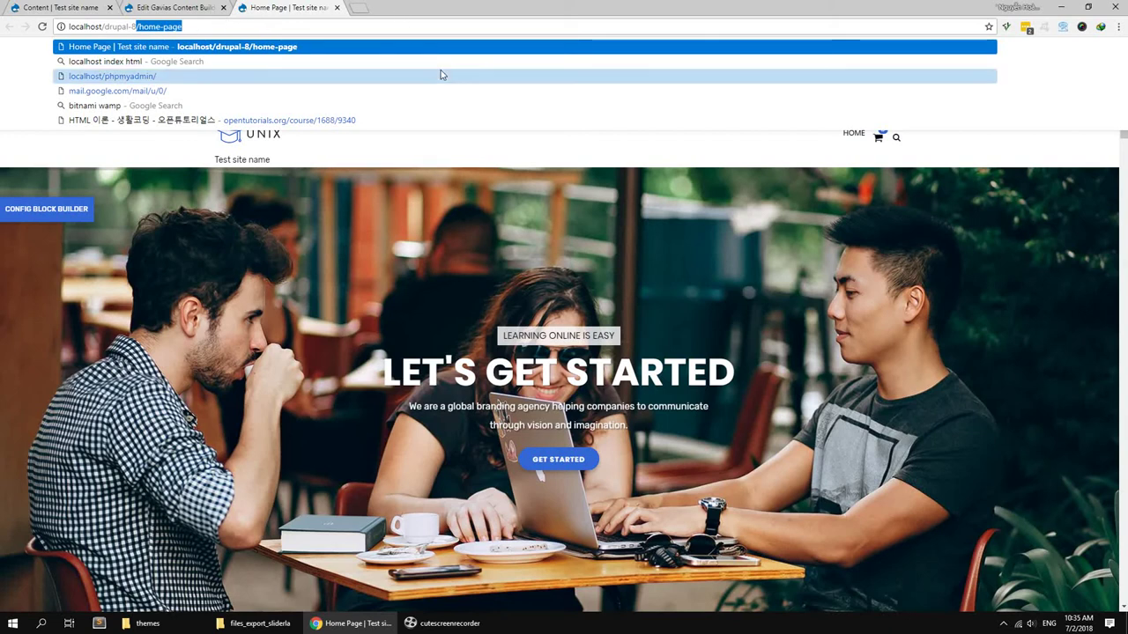
click(409, 146)
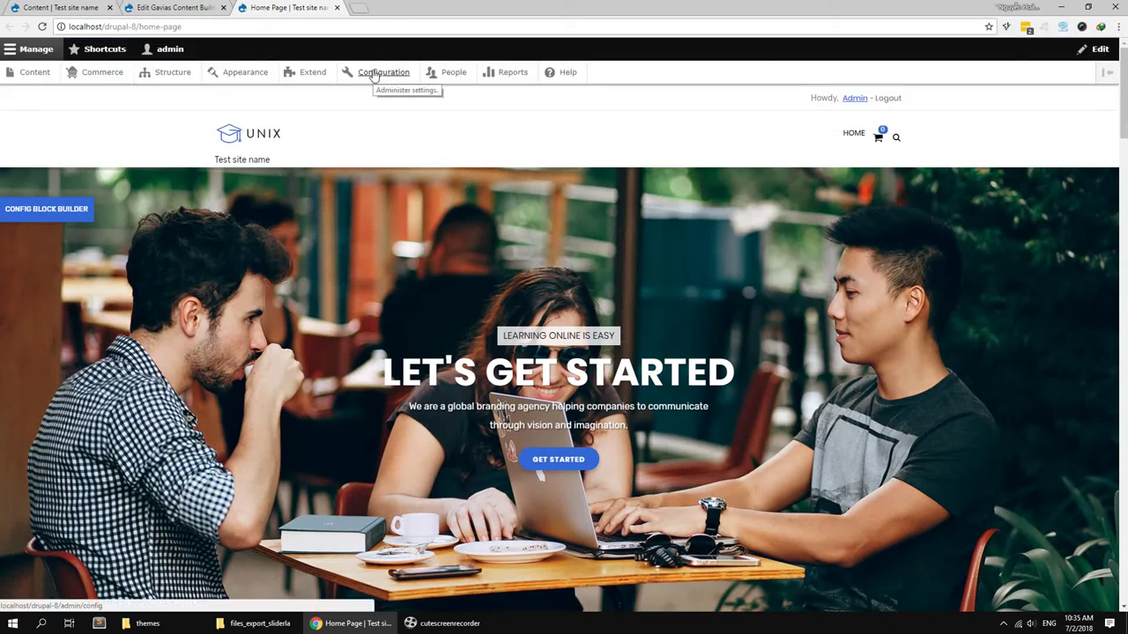
click(375, 74)
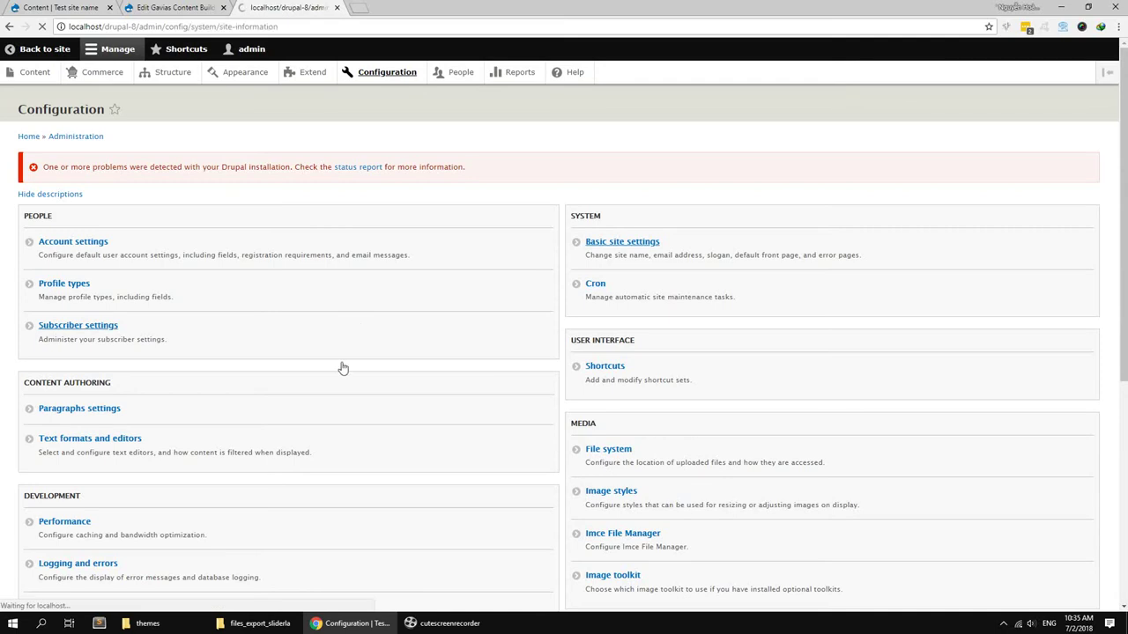
key(Down)
key(Down)
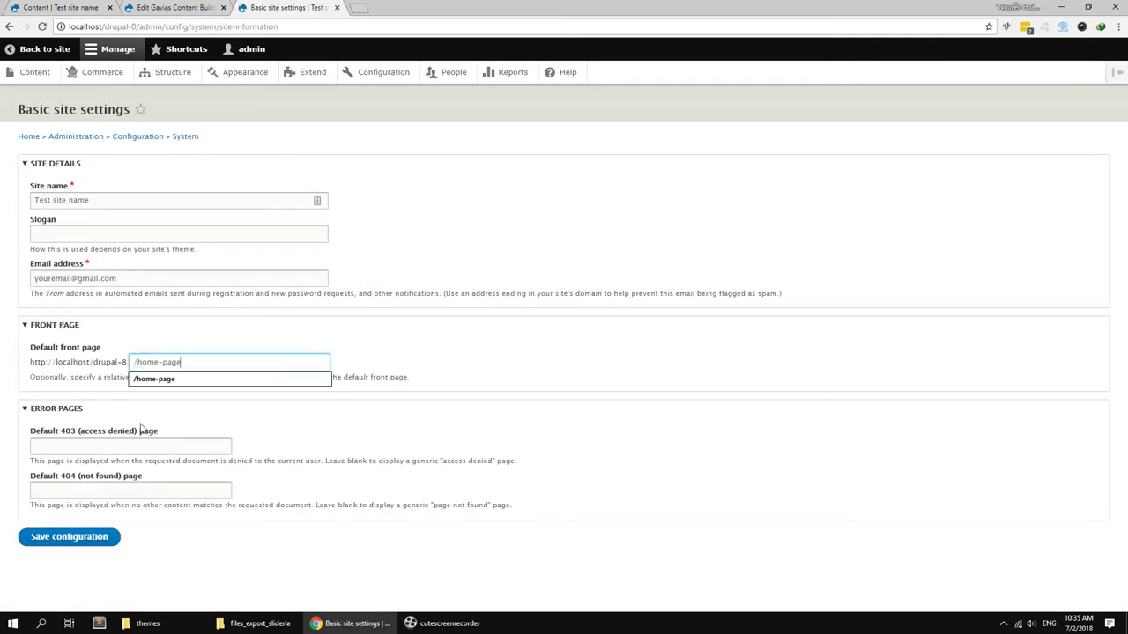
click(70, 536)
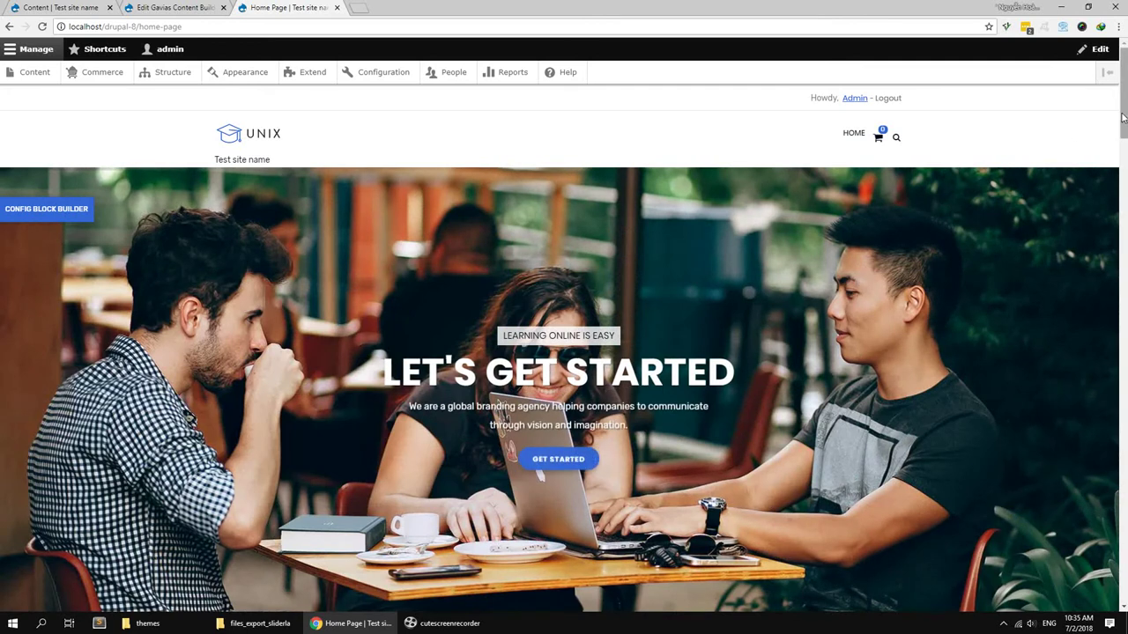
Step: Turn off the site name and site slogan in the Site branding block and save the block
mouse_move(1124, 144)
mouse_down()
mouse_move(1124, 548)
mouse_move(1124, 123)
mouse_up()
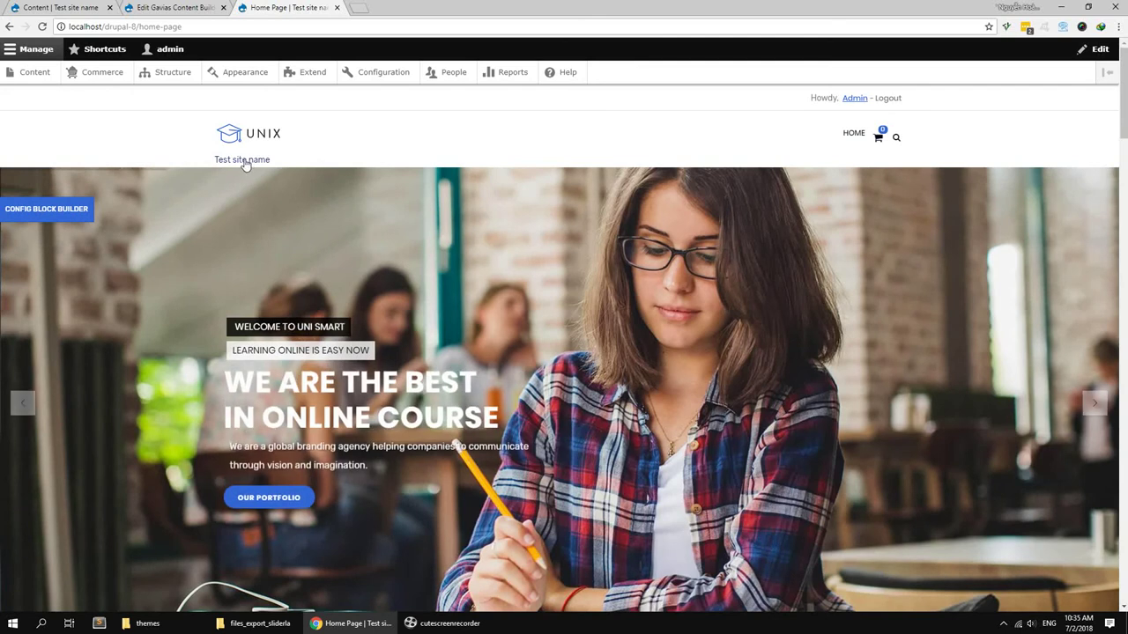
click(168, 78)
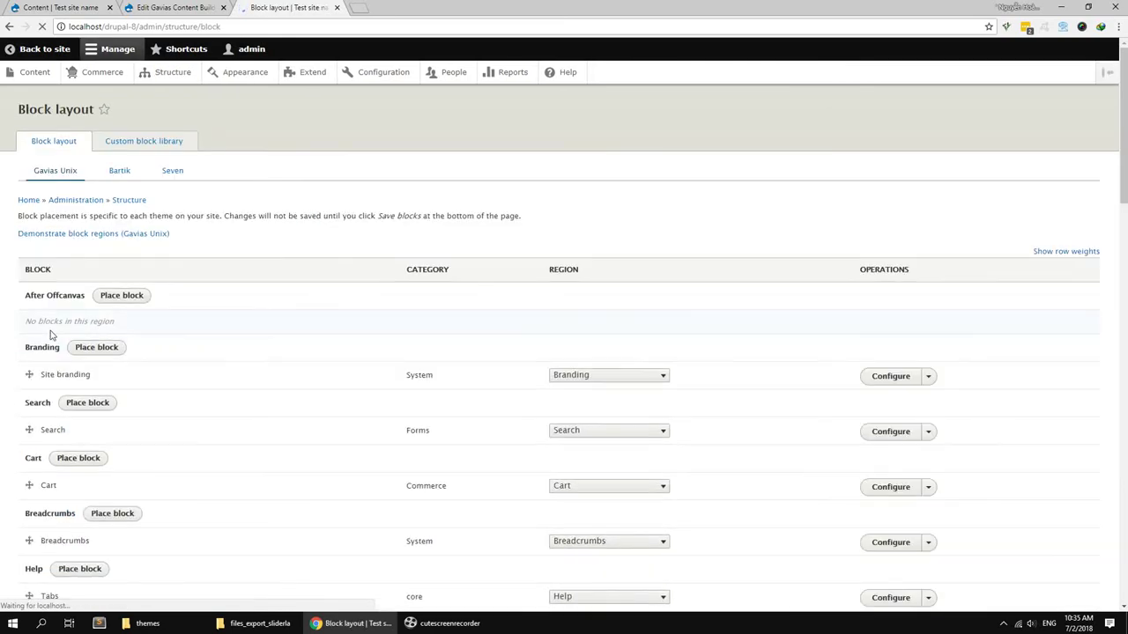
click(888, 376)
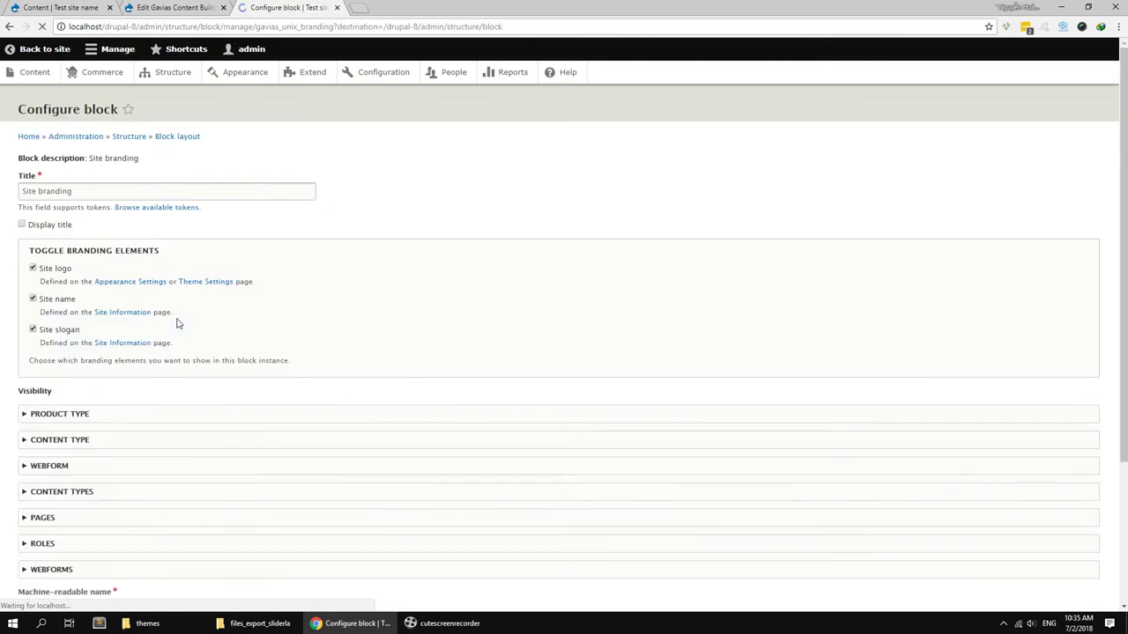
click(62, 333)
scroll(62, 334, down, 3)
click(49, 548)
scroll(268, 450, up, 2)
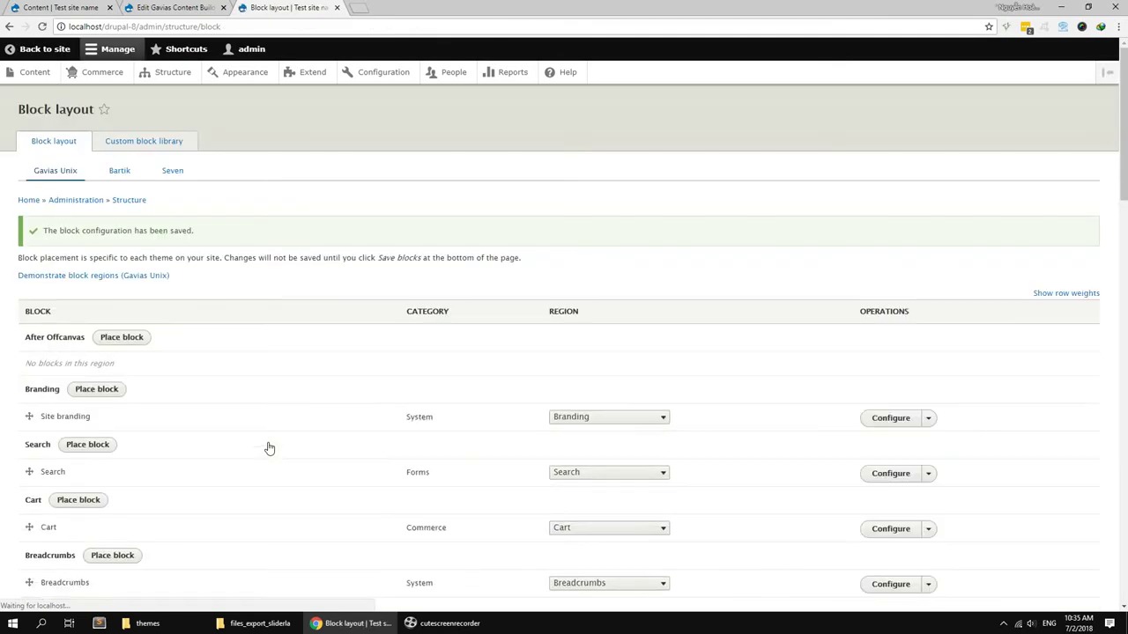
Step: Set the Main navigation block's number of levels to display to Unlimited and save the block
scroll(269, 448, down, 3)
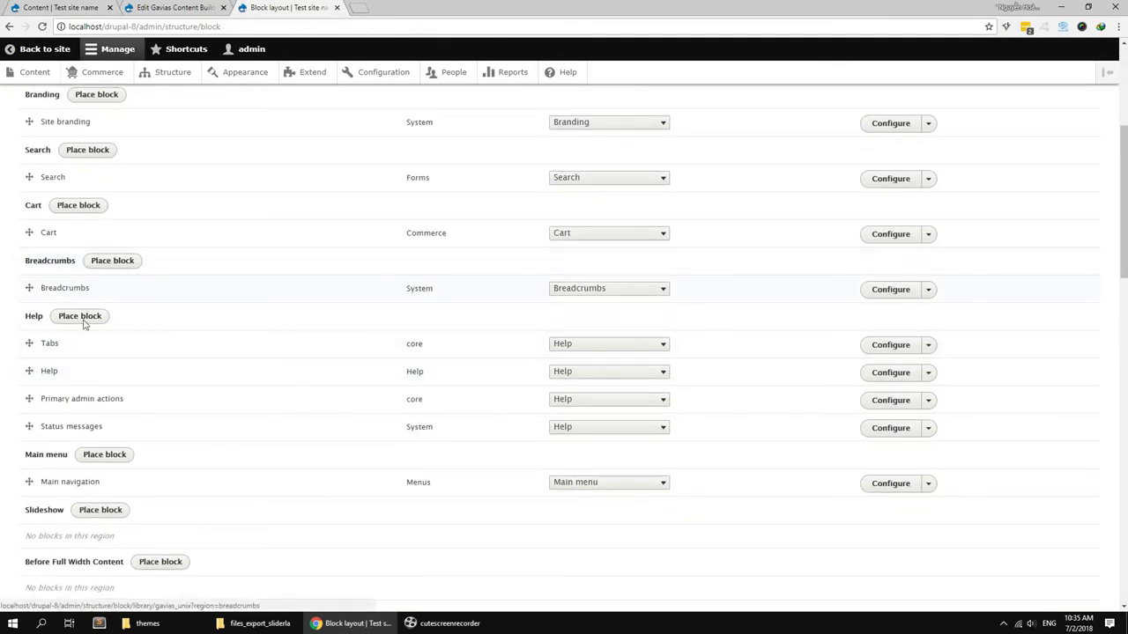
scroll(537, 383, down, 2)
click(890, 366)
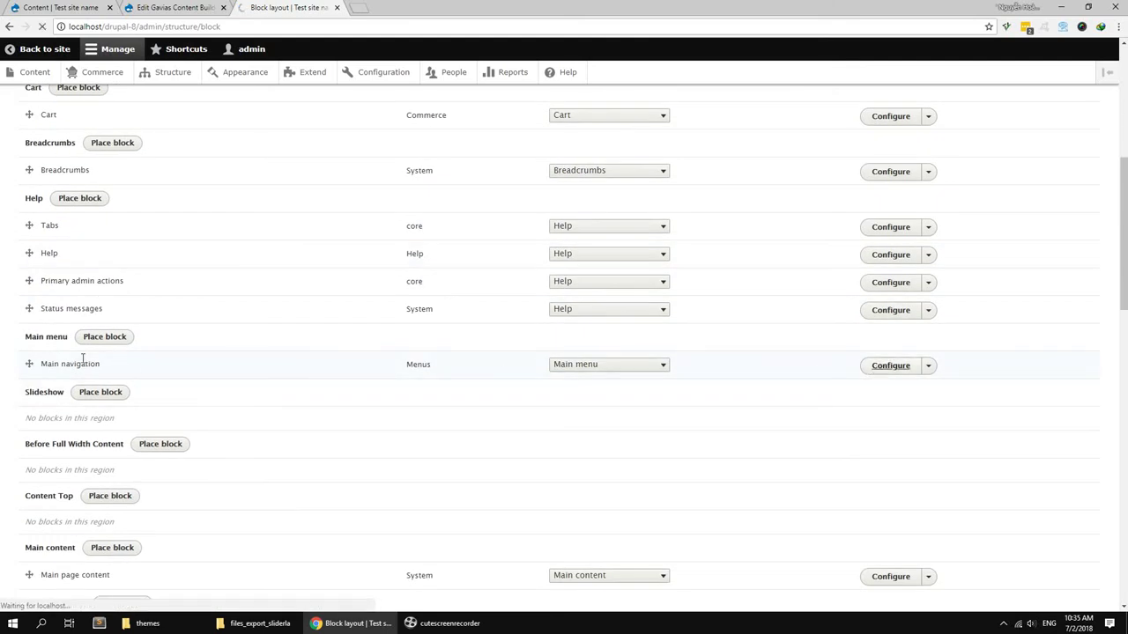
click(71, 322)
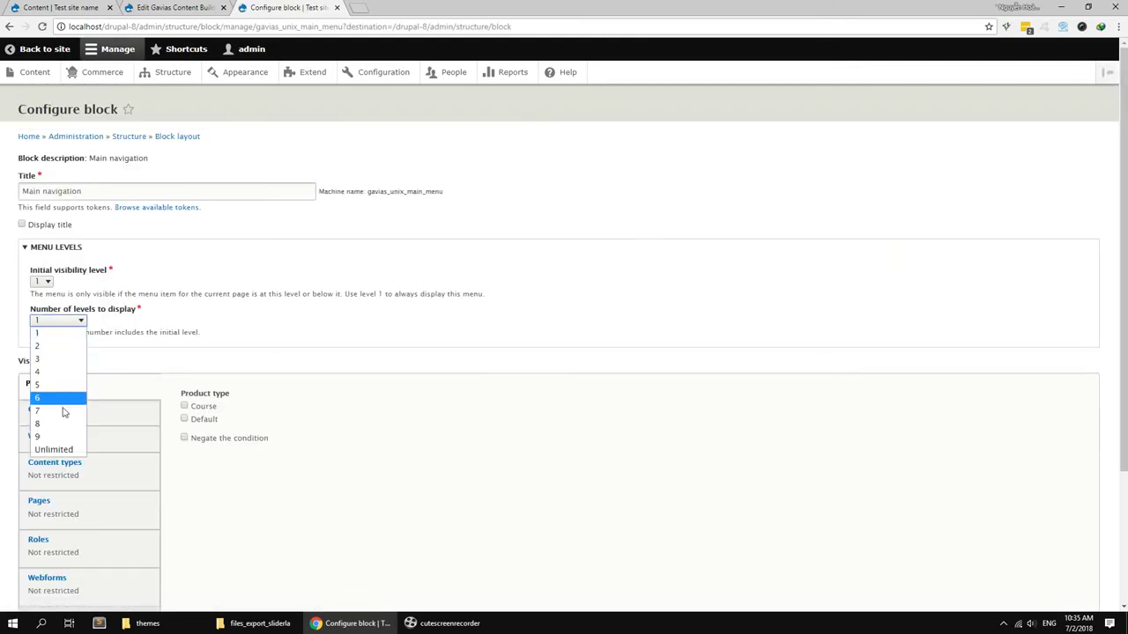
click(60, 447)
scroll(84, 365, down, 3)
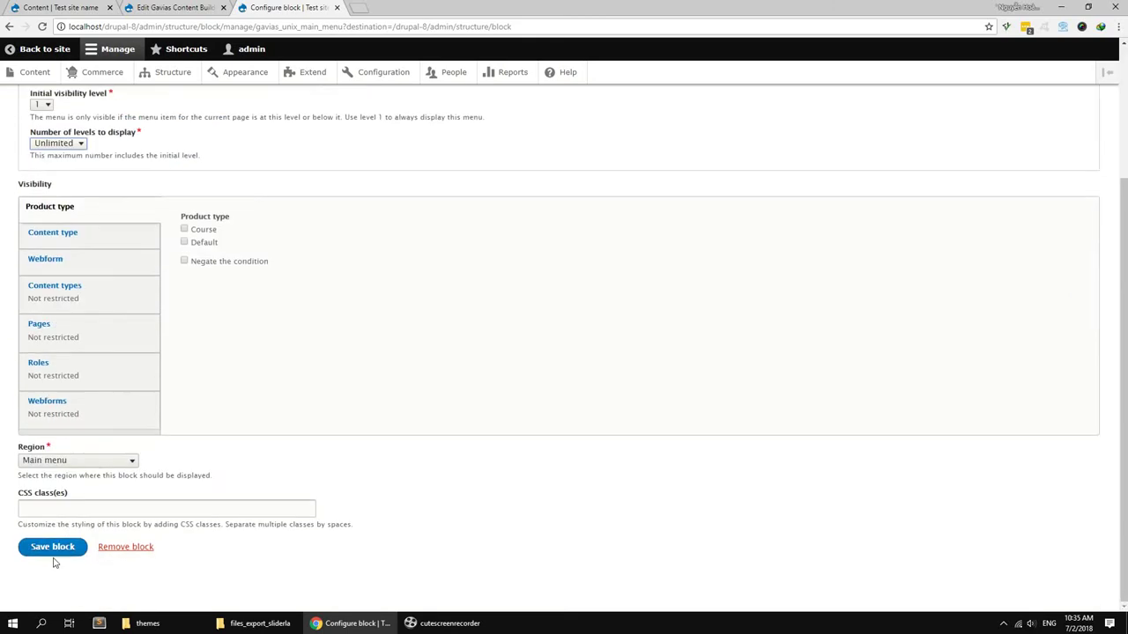
click(52, 546)
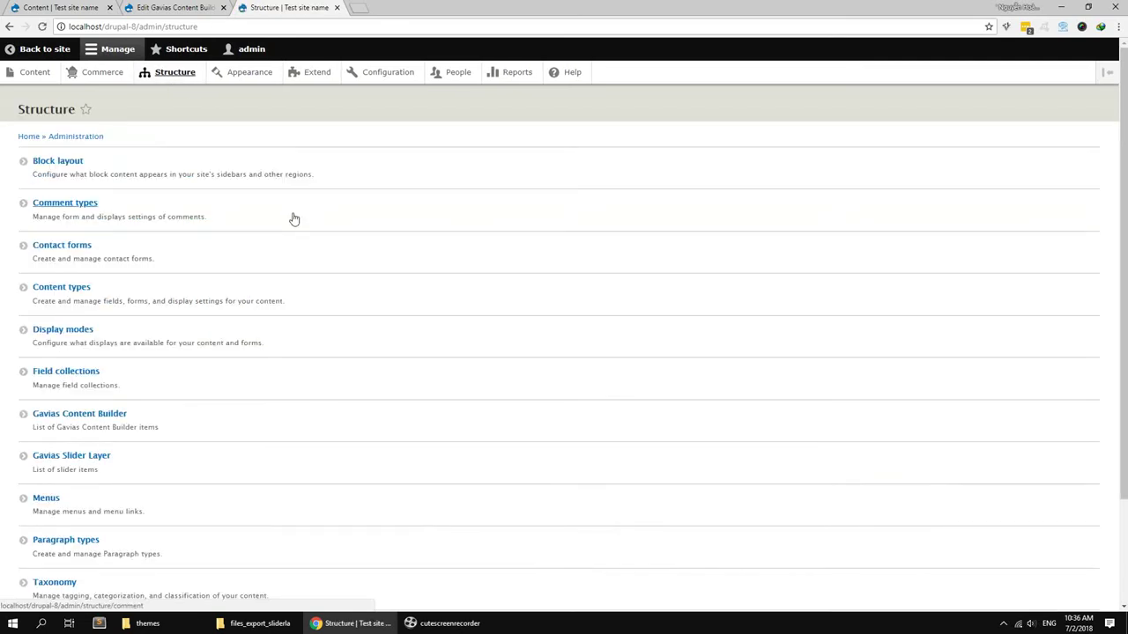
Step: Return to the home page and review its sections from the slider down through the Register Now area
scroll(291, 220, down, 2)
scroll(292, 220, up, 2)
click(102, 72)
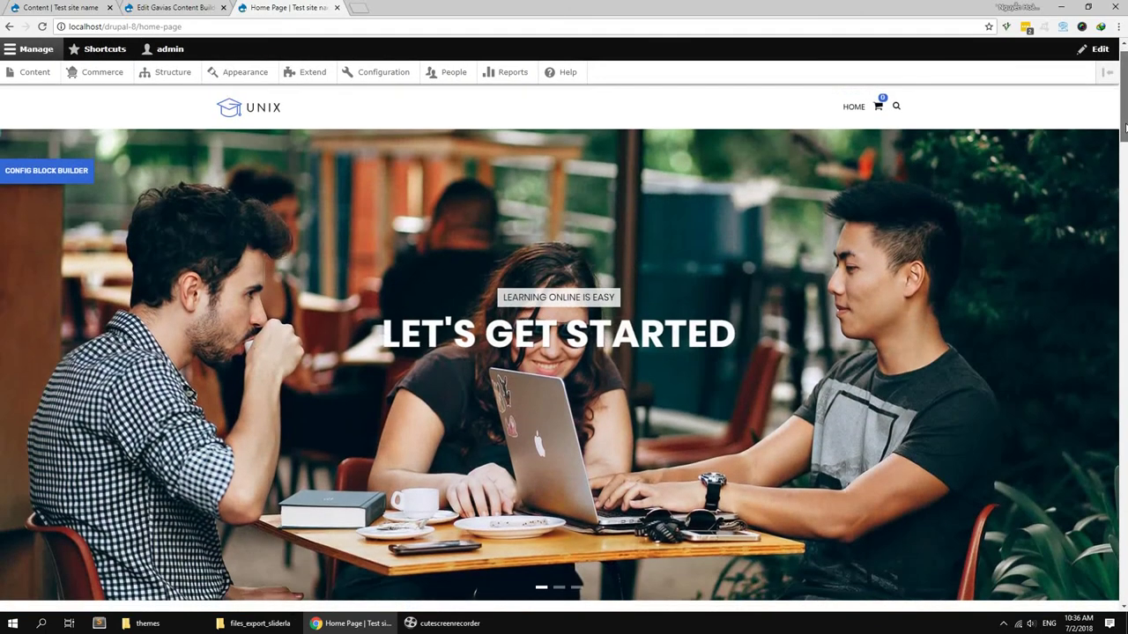
drag(1124, 123, 1123, 597)
scroll(384, 447, up, 10)
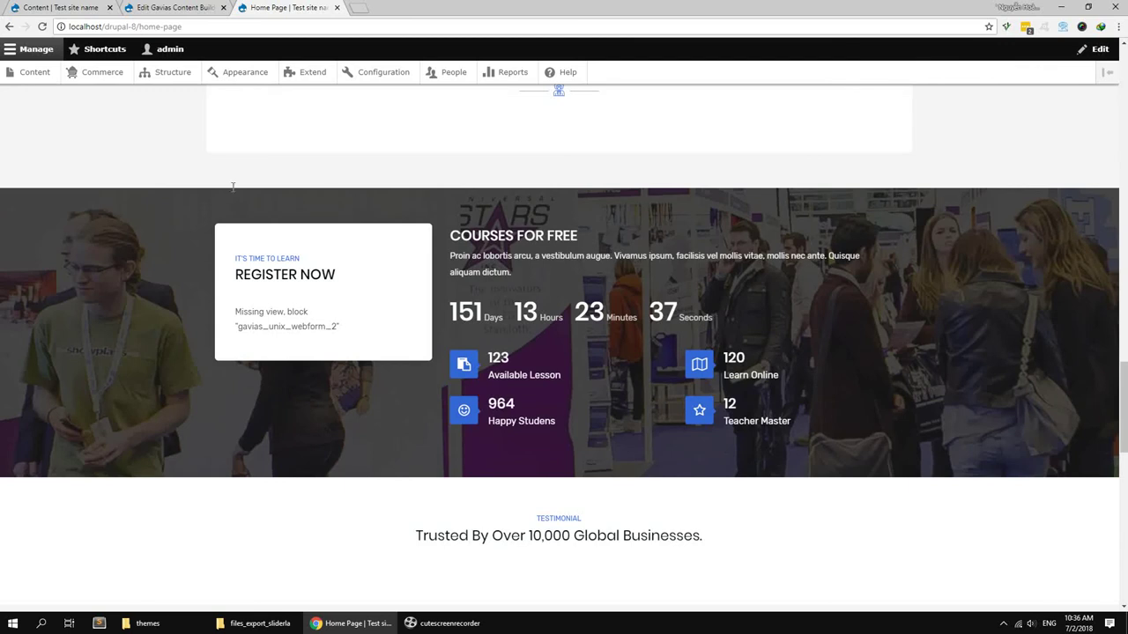
Step: In the block layout, filter the blocks by "web" and start placing the Webform block in the Other region
click(171, 72)
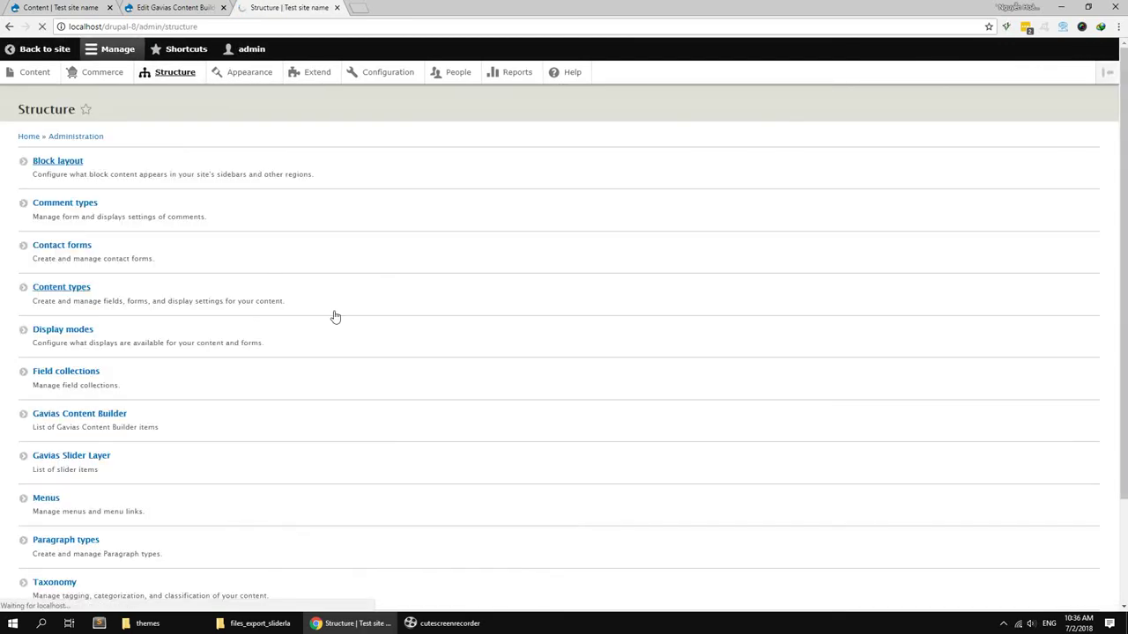
scroll(333, 315, down, 20)
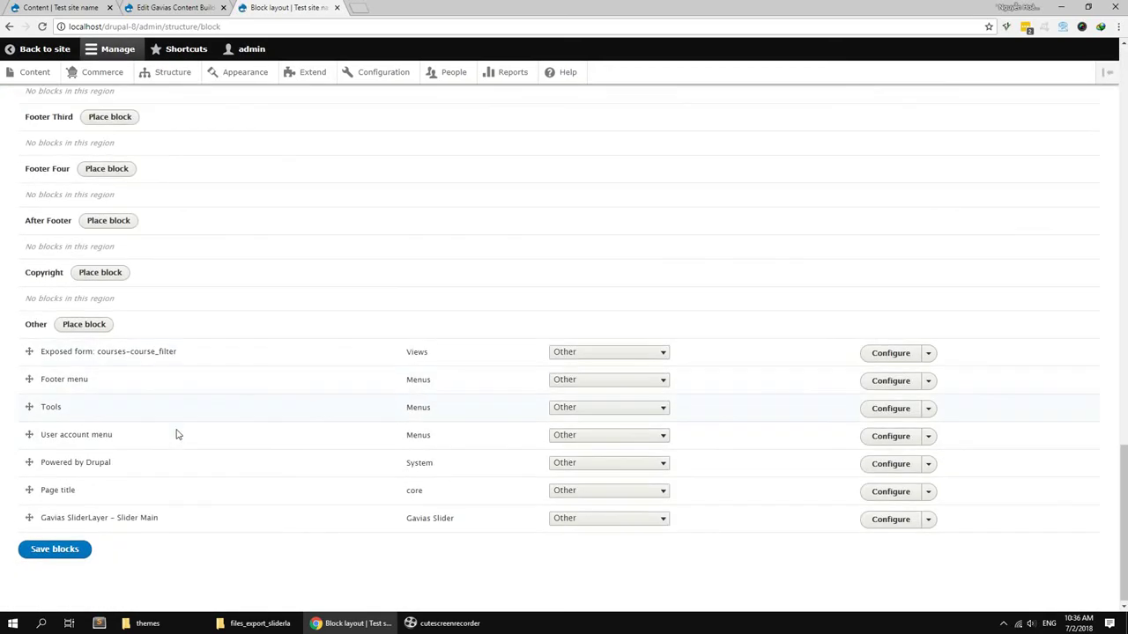
click(84, 321)
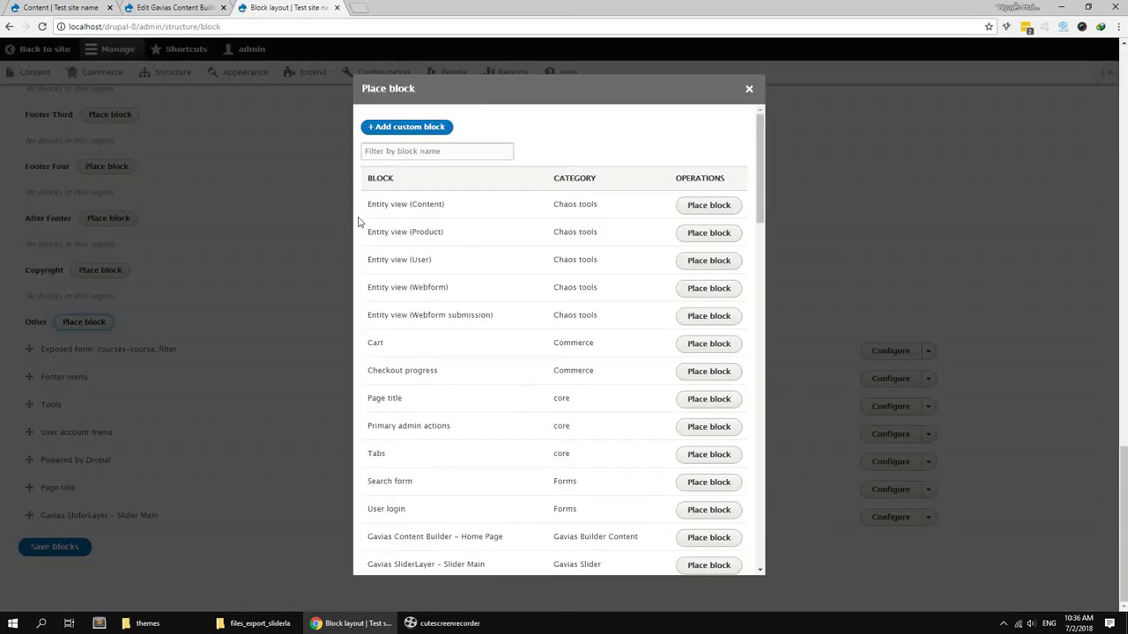
click(406, 152)
text(web)
key(ctrl+a)
text(web)
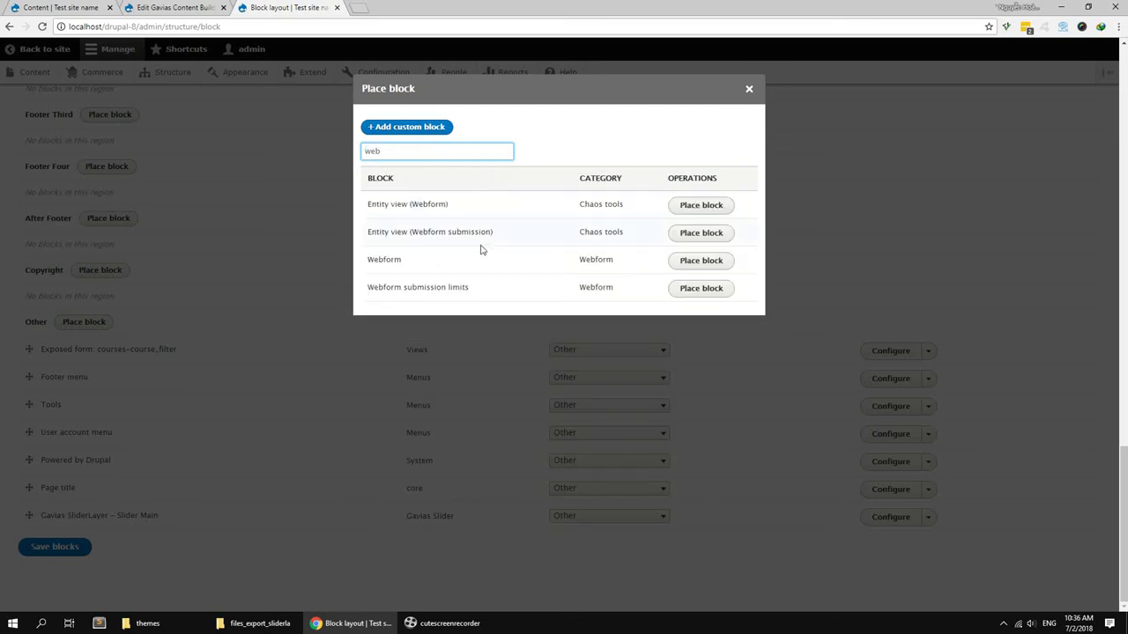
click(676, 266)
Step: Assign the Register Course webform to the block, title it "Webform - Course", hide its title and save it
click(391, 238)
text(re)
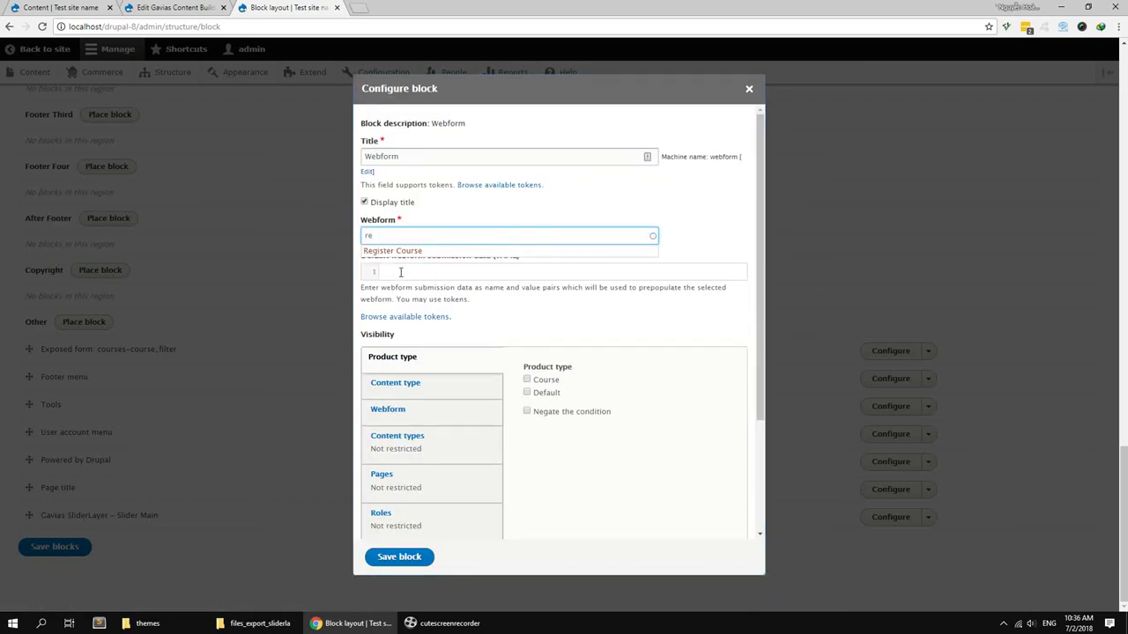
click(401, 252)
click(479, 156)
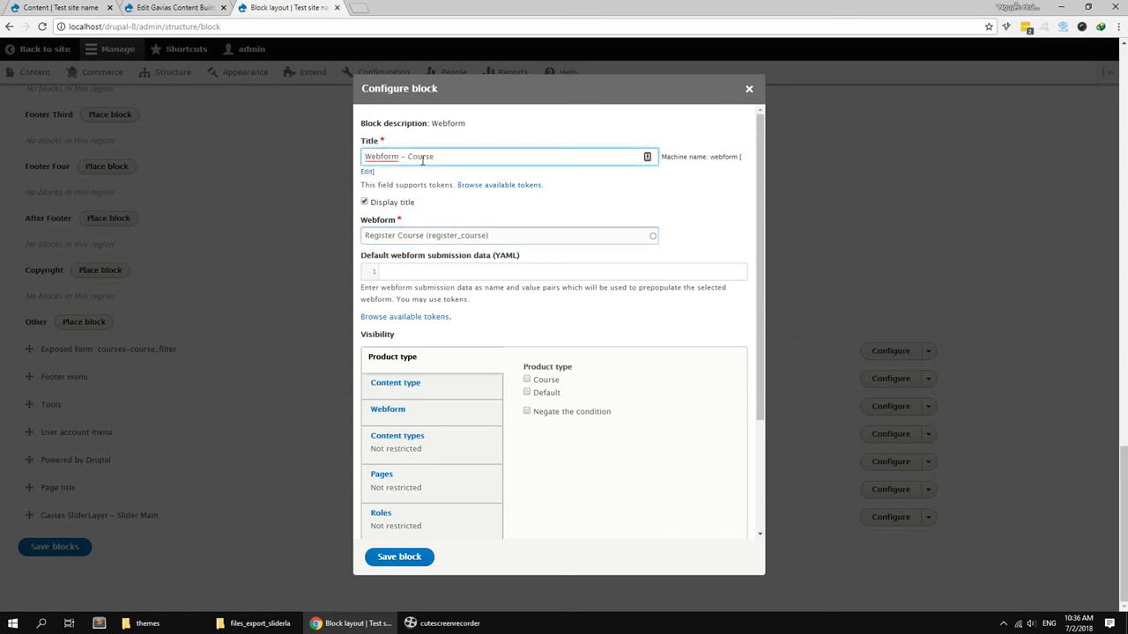
click(401, 203)
click(399, 556)
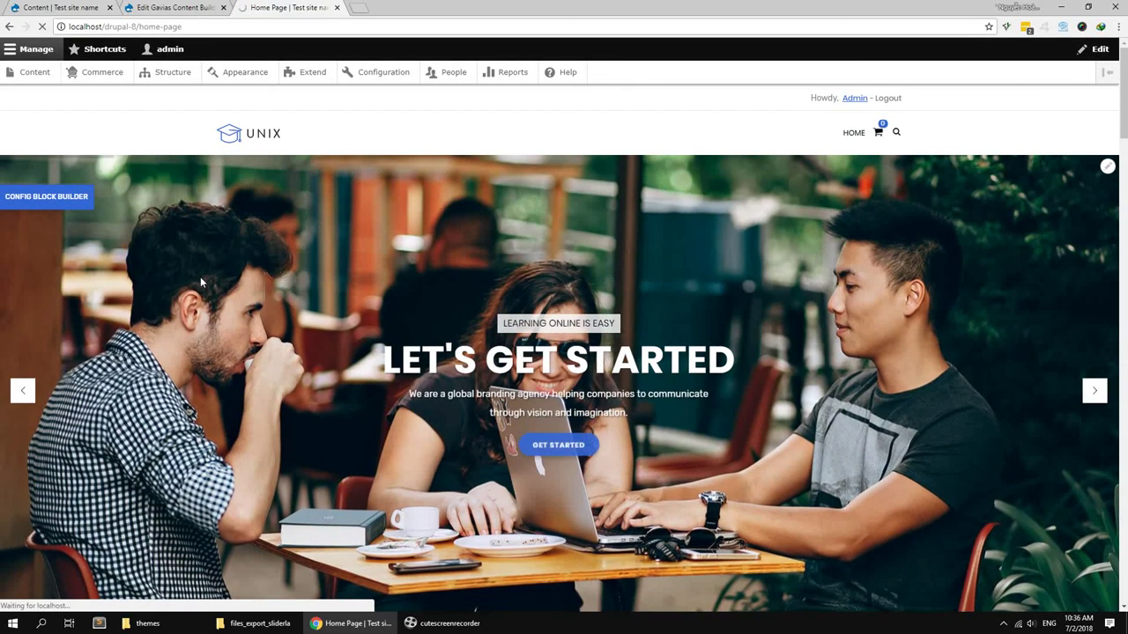
Step: In the home page builder's Free Course row, set the Drupal Block to "Webform - Course", save the configuration and return to the page
scroll(110, 388, down, 4)
scroll(110, 387, down, 15)
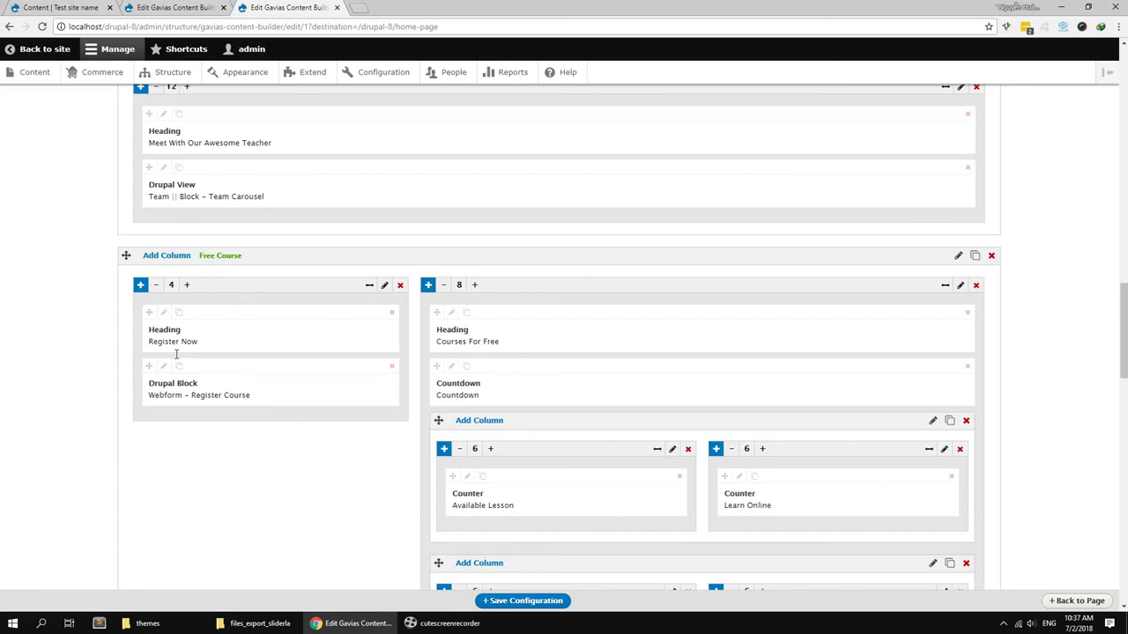
click(164, 366)
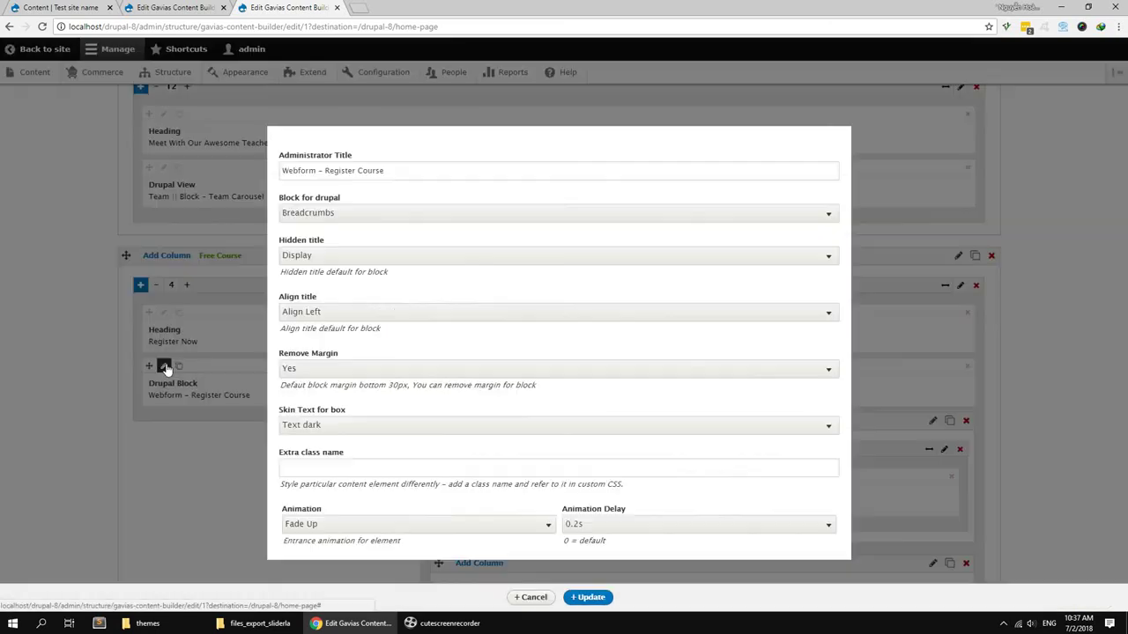
click(337, 213)
scroll(360, 317, down, 3)
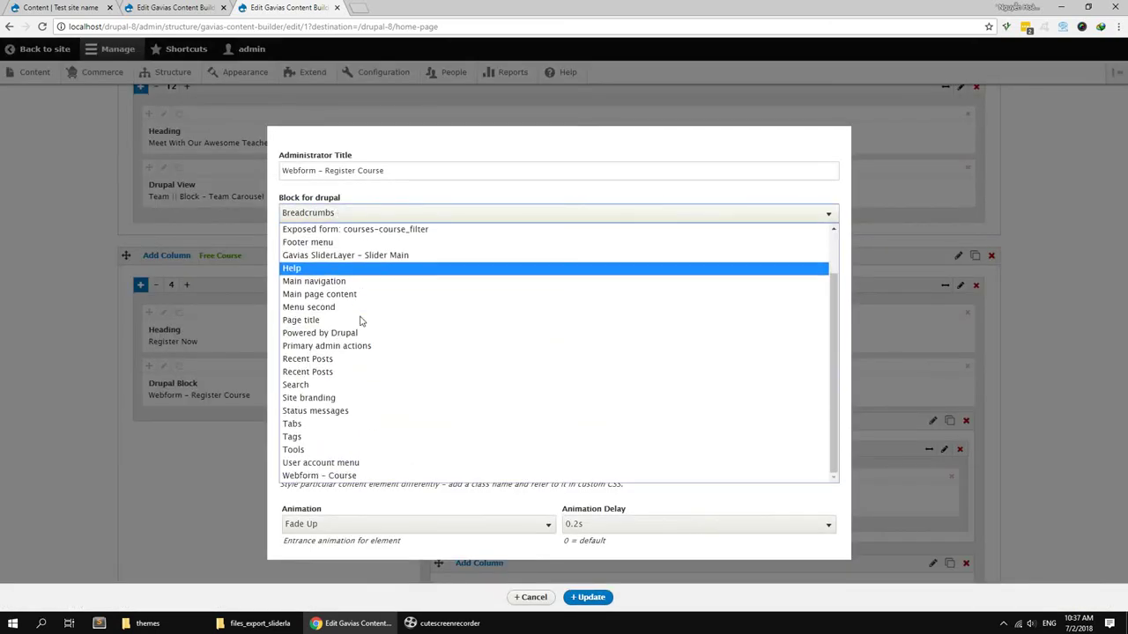
click(339, 475)
click(582, 599)
click(522, 601)
click(35, 72)
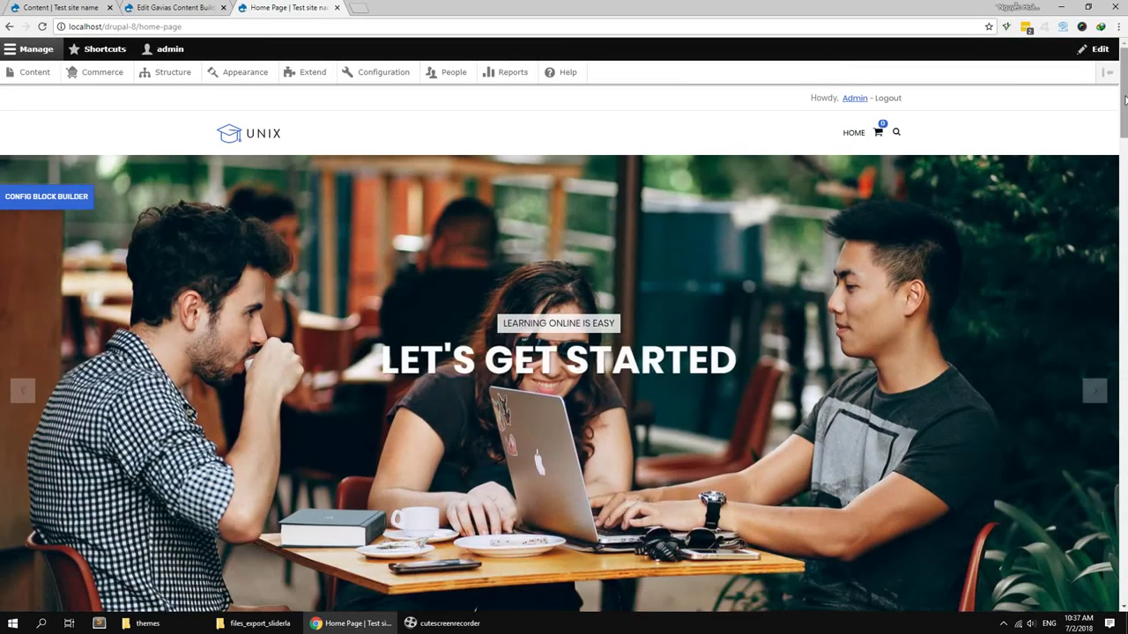
Step: Review the whole home page, including the Register Now form, the testimonial and the events sections
drag(1124, 104, 1124, 136)
scroll(564, 344, down, 12)
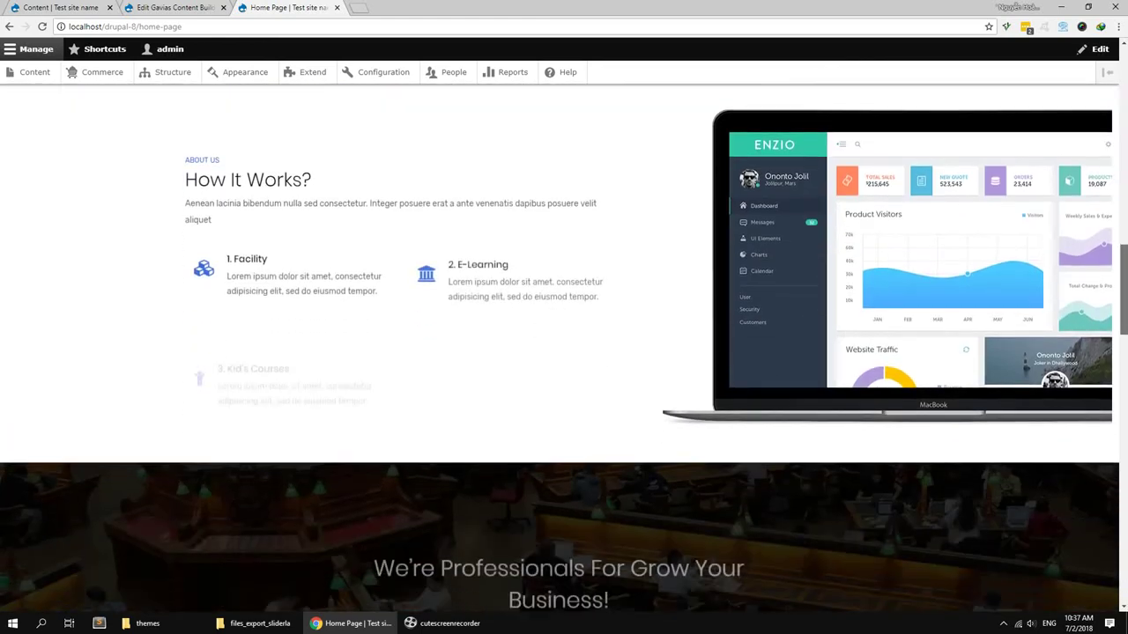
drag(1119, 316, 1117, 437)
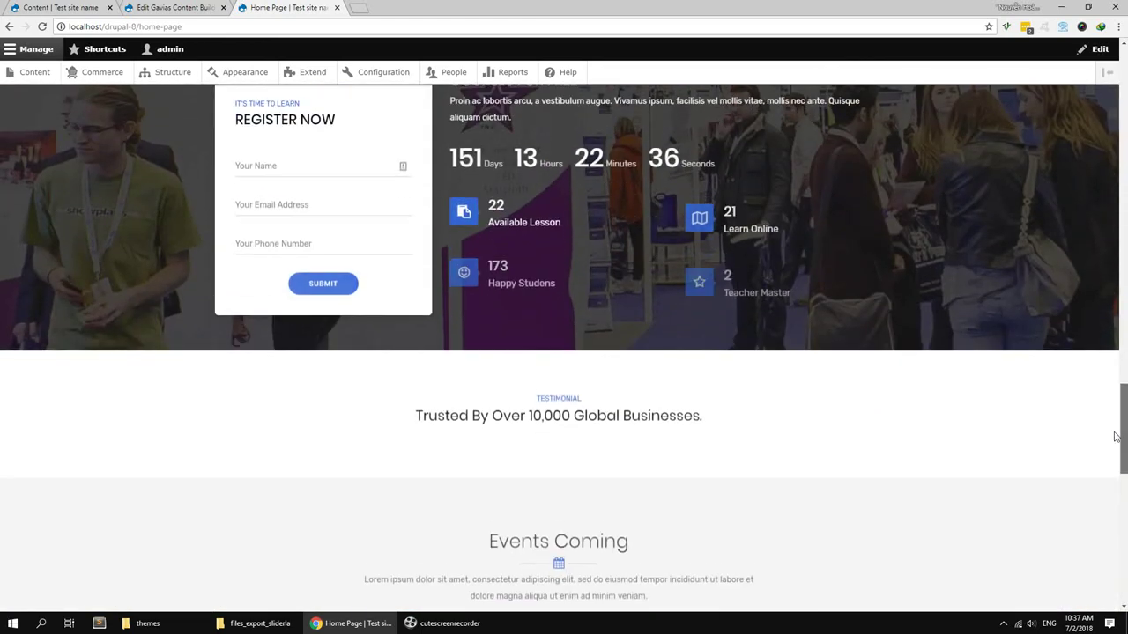
scroll(435, 318, down, 8)
scroll(435, 319, up, 6)
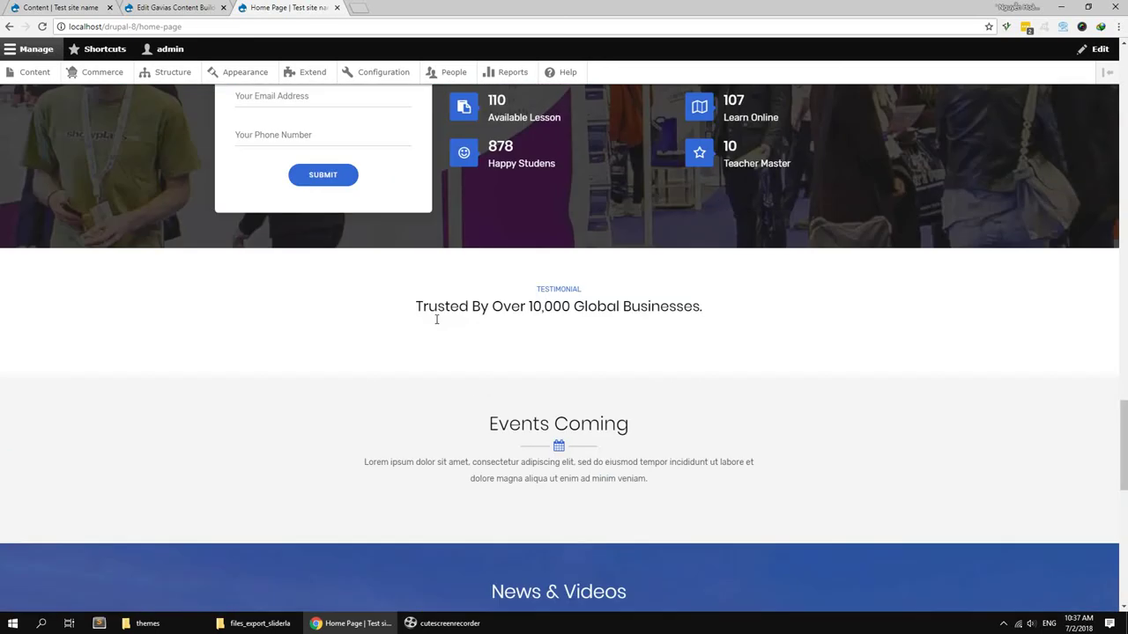
scroll(435, 319, up, 20)
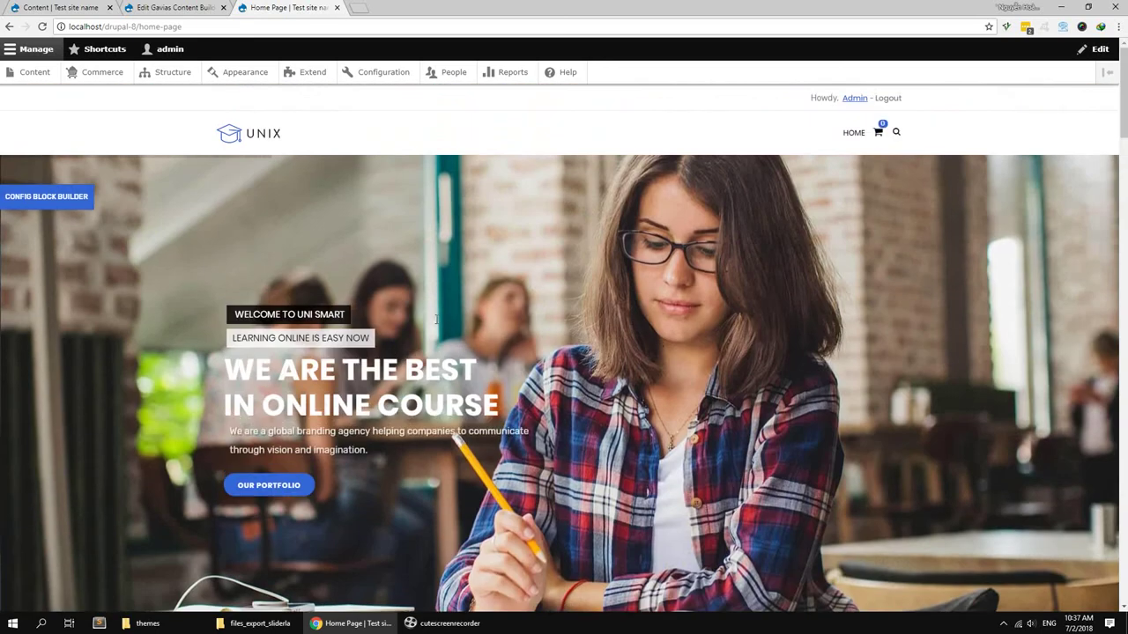
click(423, 623)
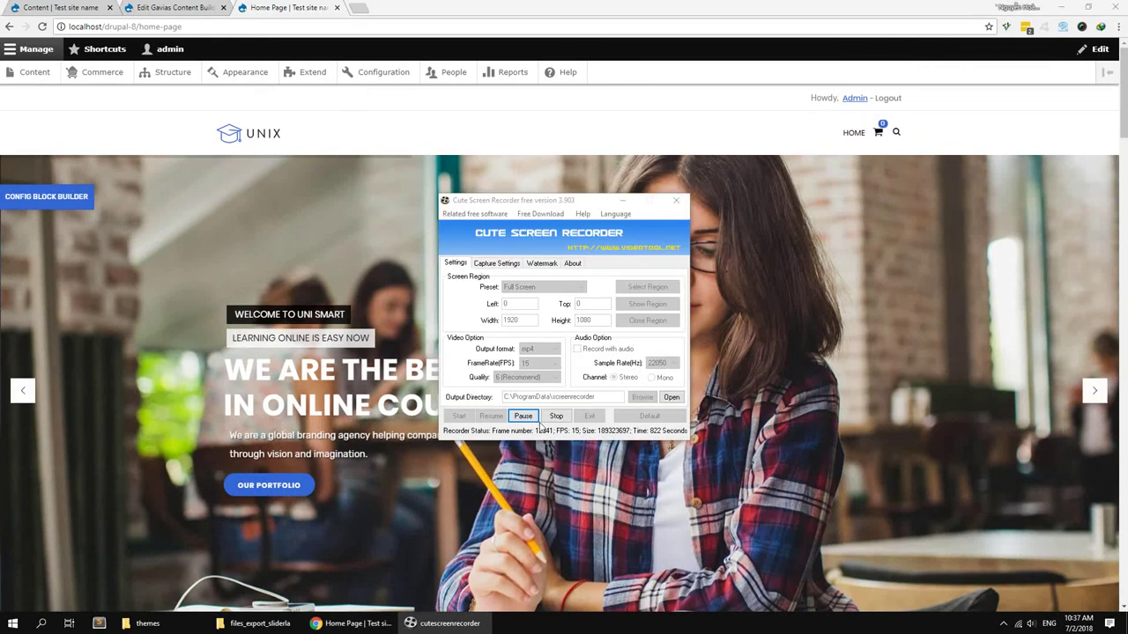